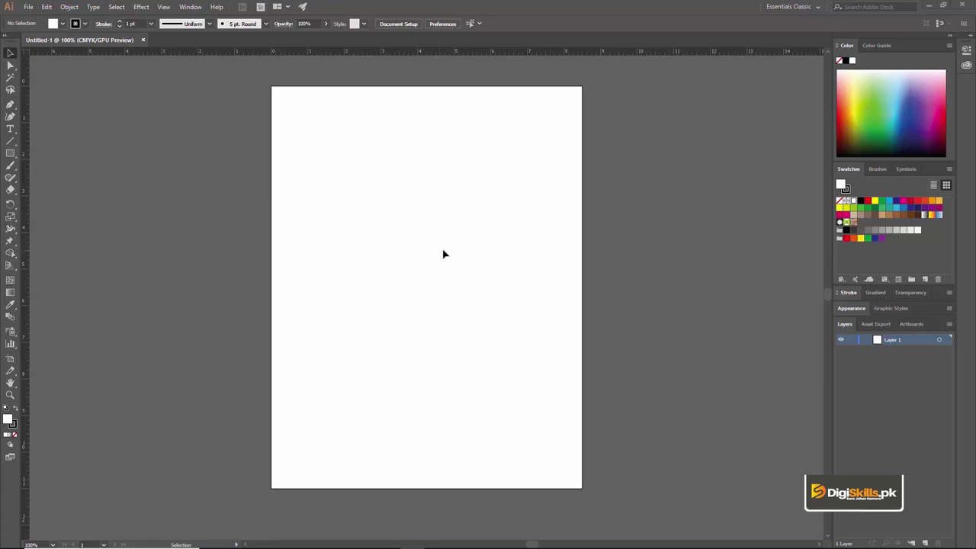
- Switch to the Pen tool so freeform paths can be drawn on the empty artboard
key(p)
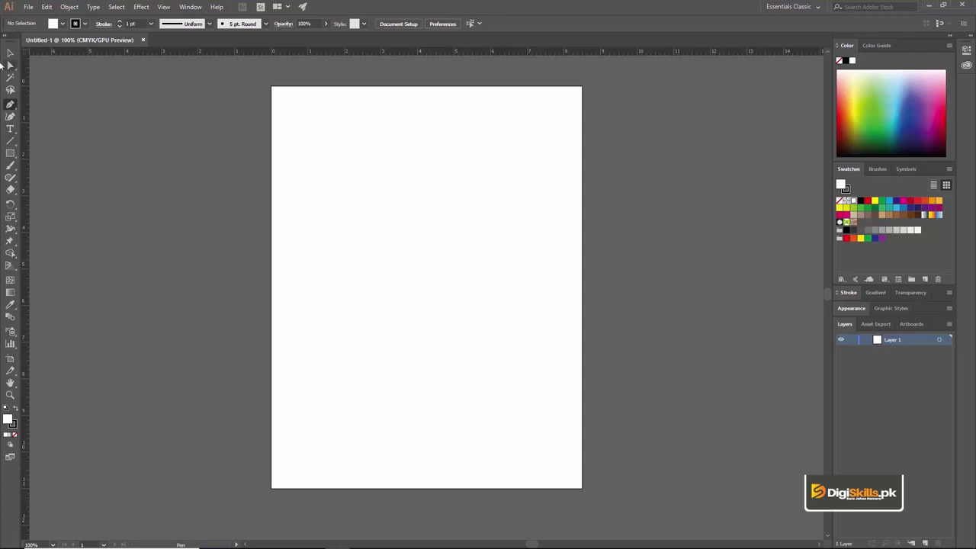
- Float the toolbar as a two-column panel and keep the standard Pen Tool selected
click(15, 41)
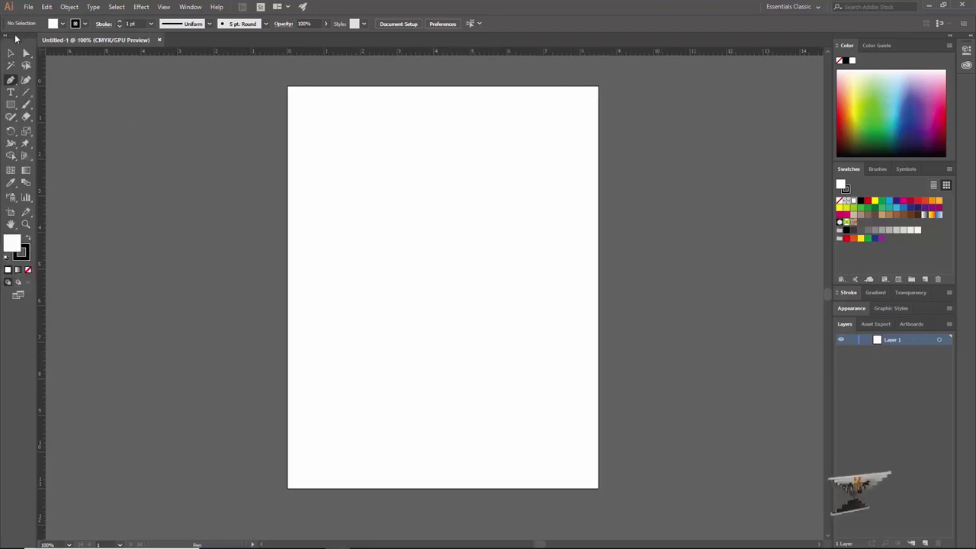
drag(15, 46, 63, 74)
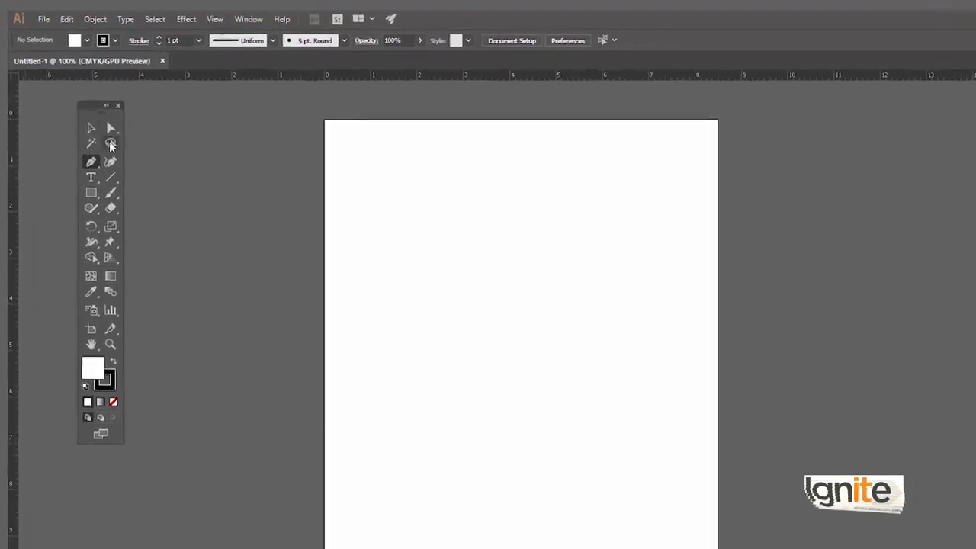
drag(99, 105, 70, 107)
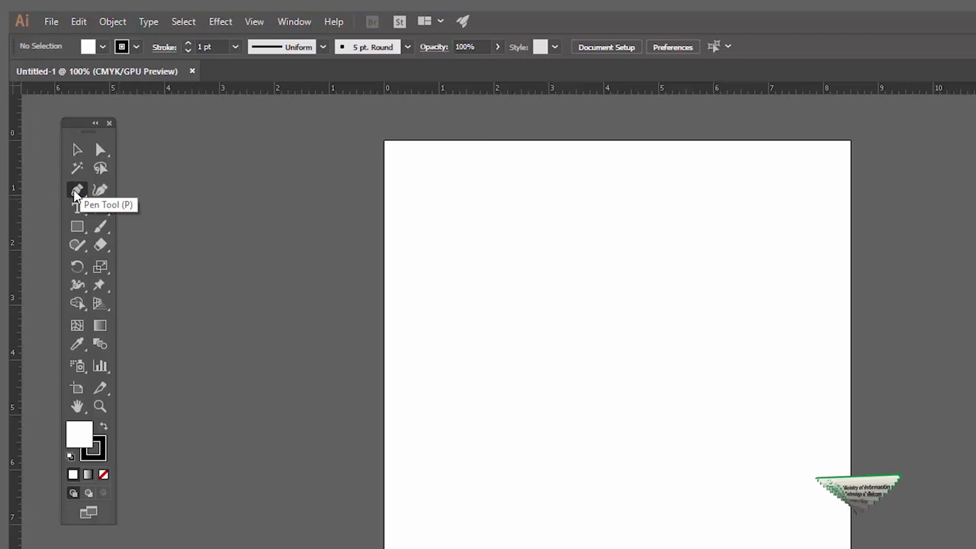
drag(75, 195, 130, 195)
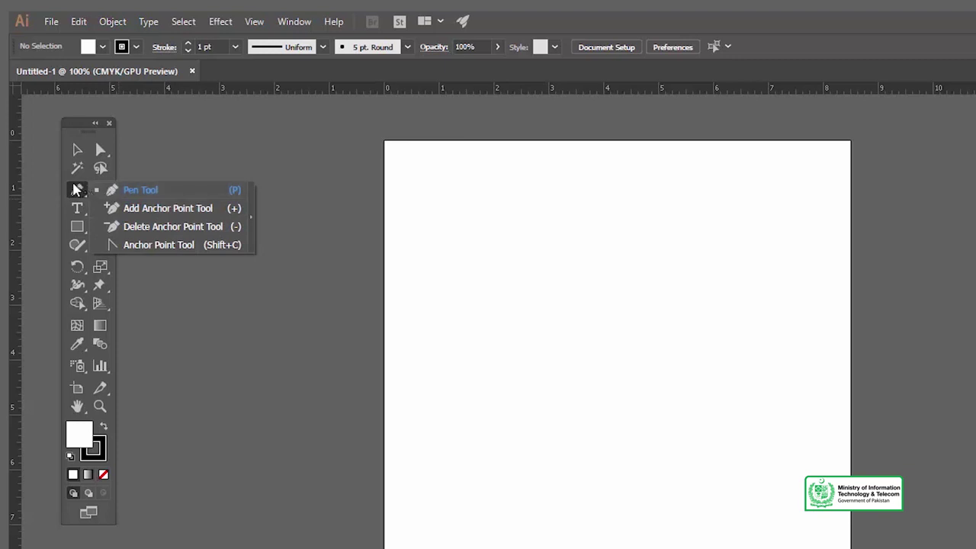
click(98, 194)
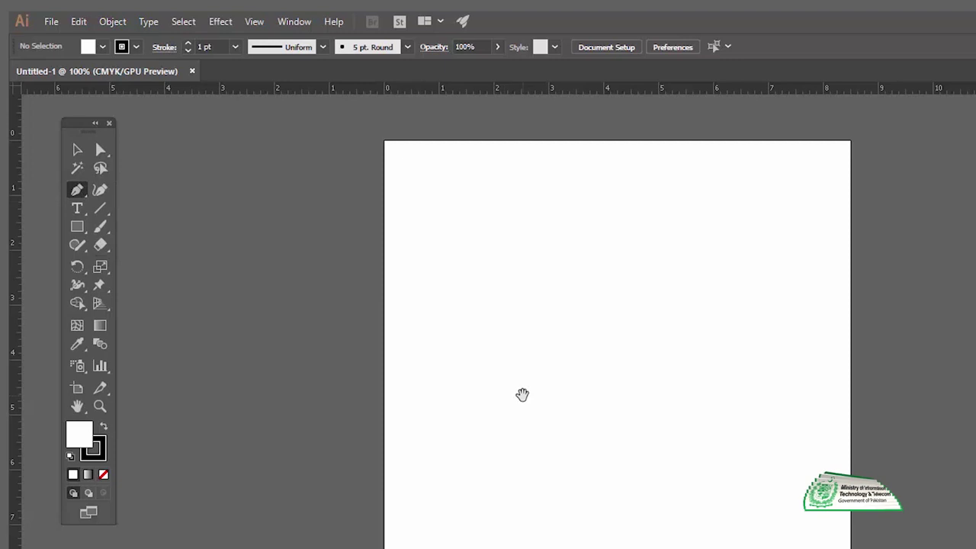
drag(523, 394, 519, 385)
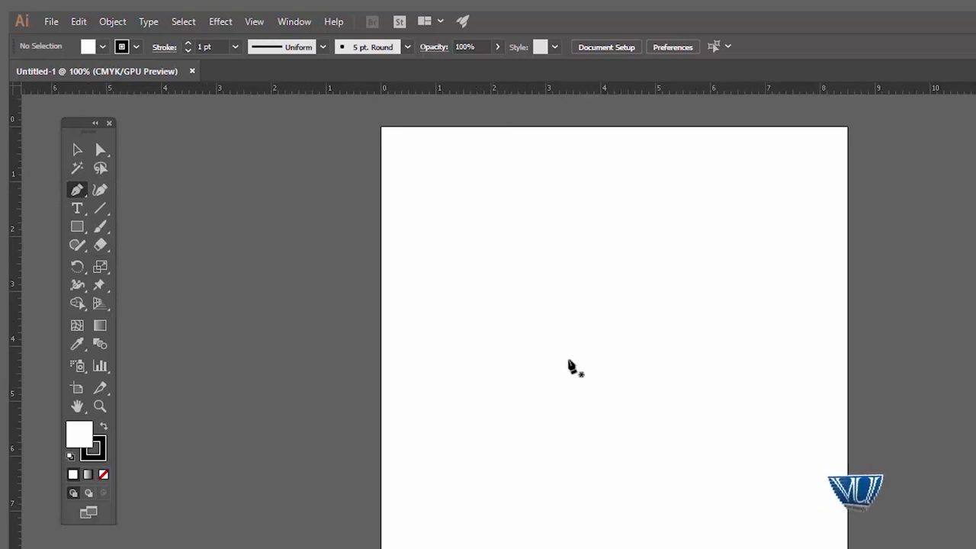
- Zoom the artboard to 200%, then draw and undo a trial horizontal line
click(576, 364)
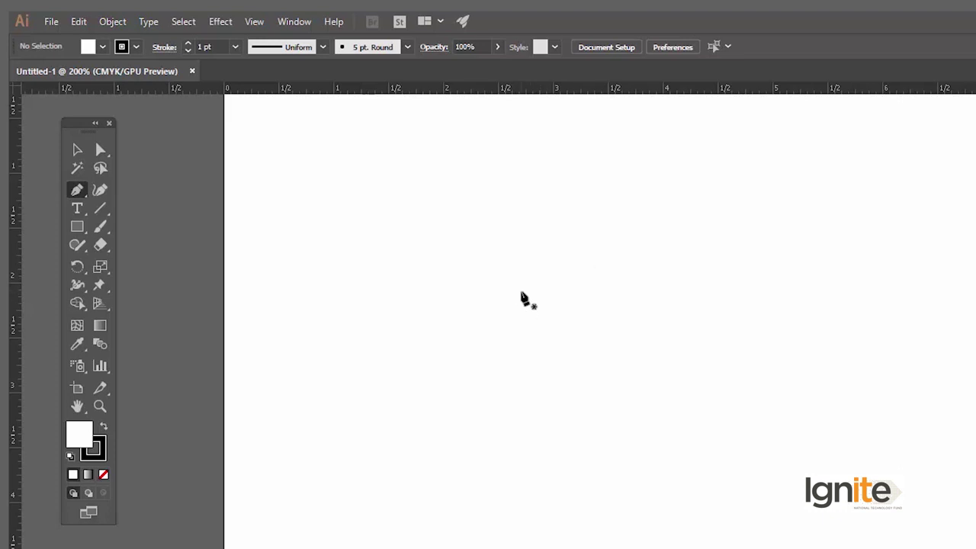
click(521, 291)
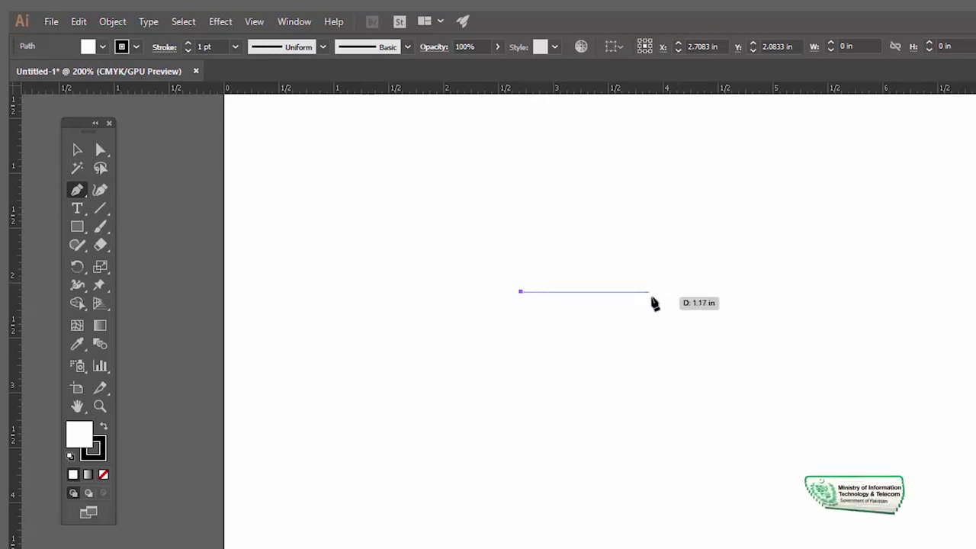
click(676, 291)
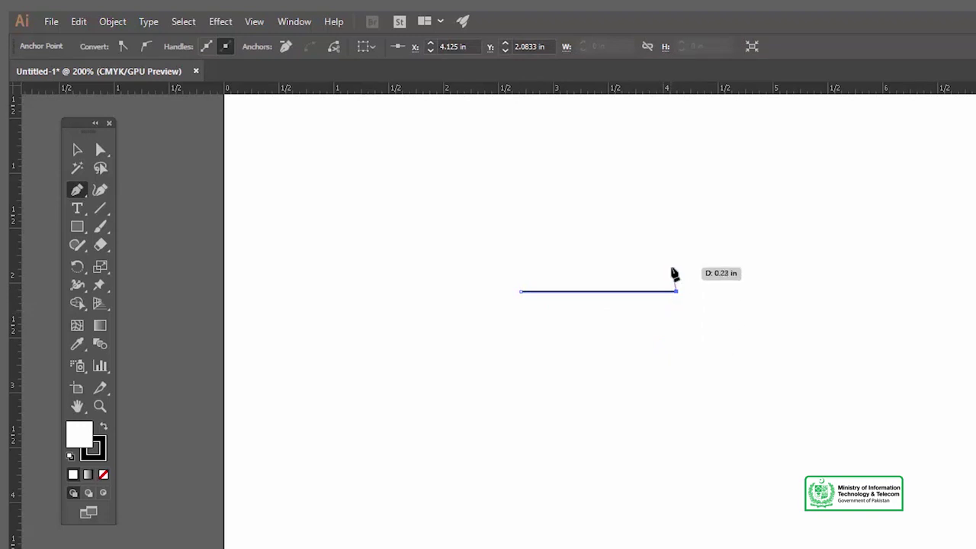
key(ctrl+z)
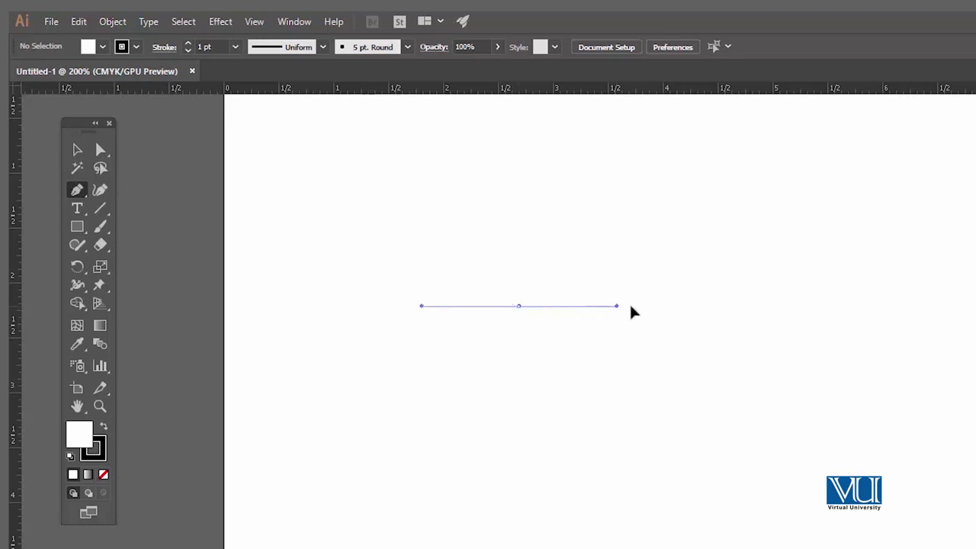
- Start a new pen path at the left, undoing the tilted line and stray extra anchors
drag(654, 310, 650, 276)
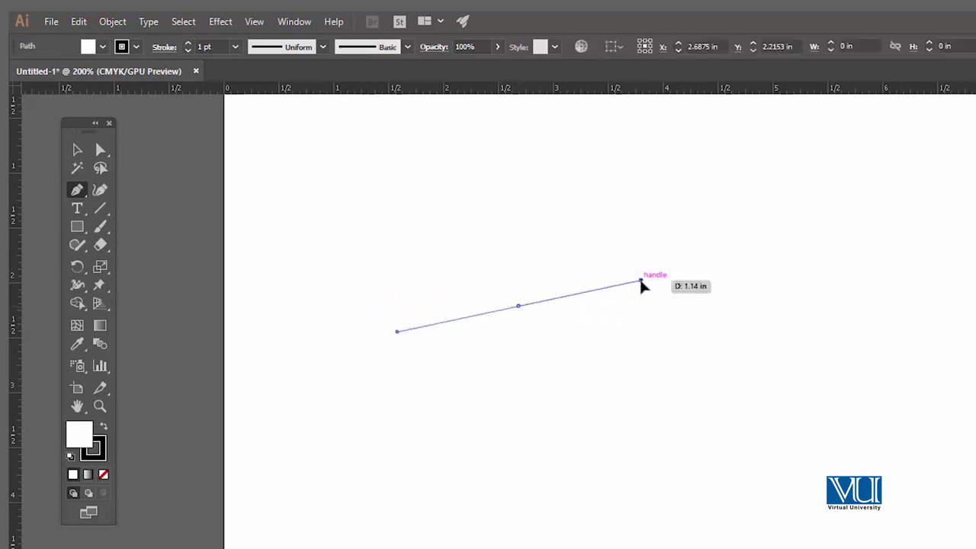
key(ctrl+z)
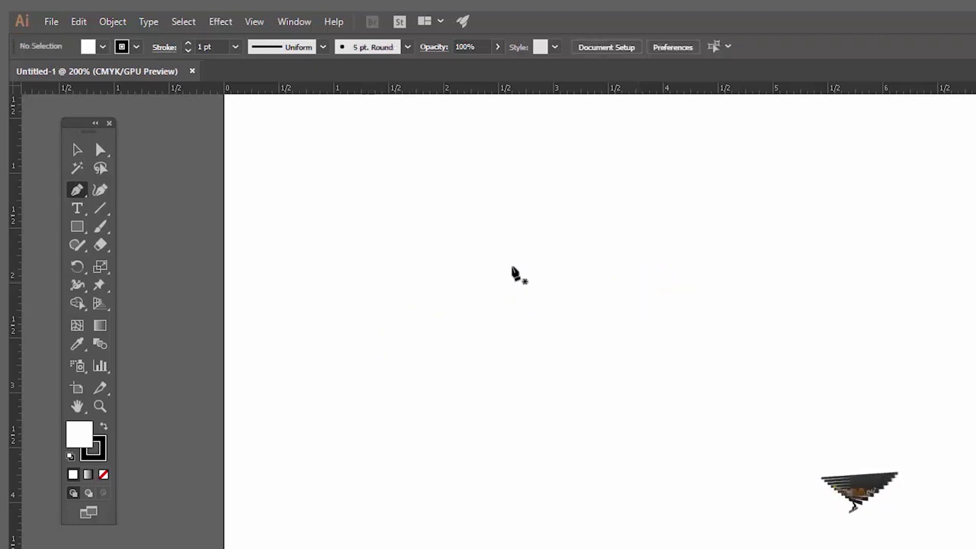
click(510, 266)
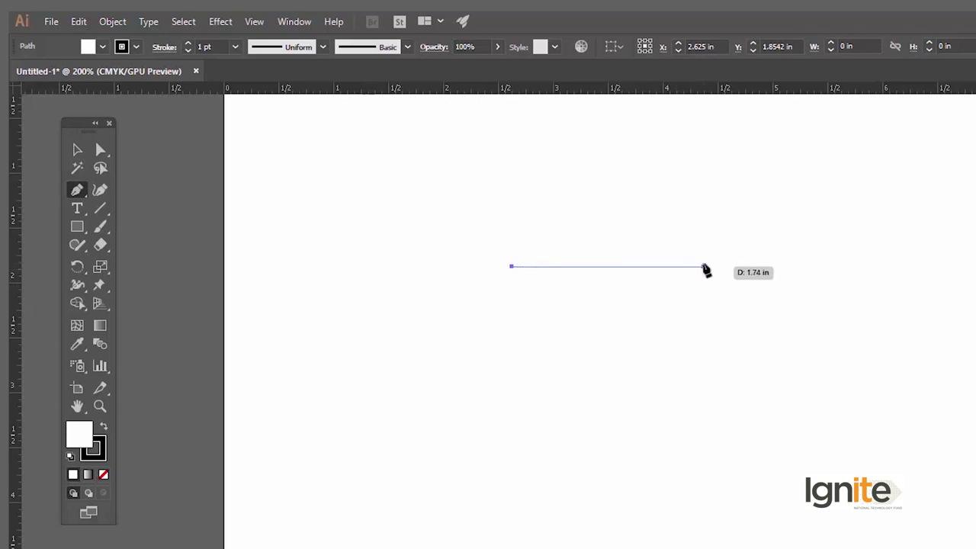
click(703, 267)
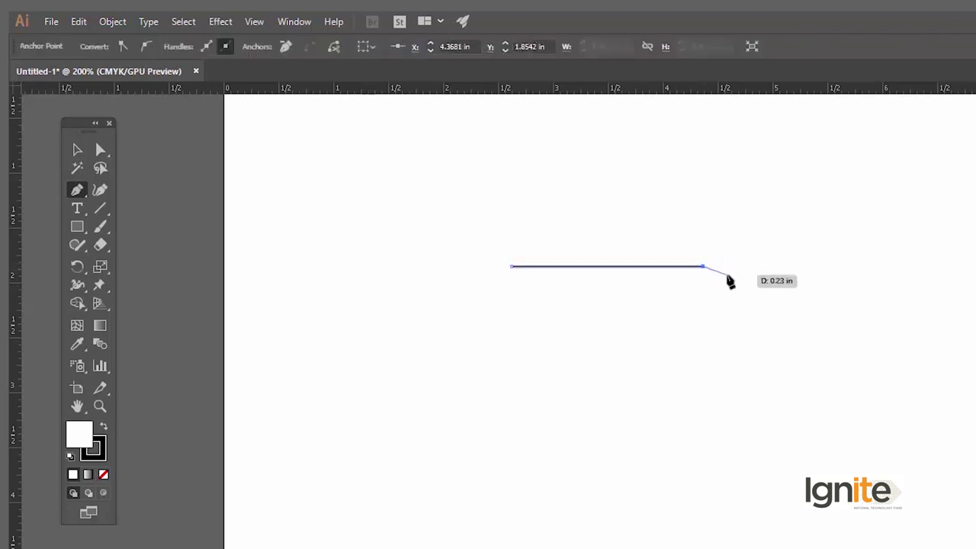
key(ctrl+z)
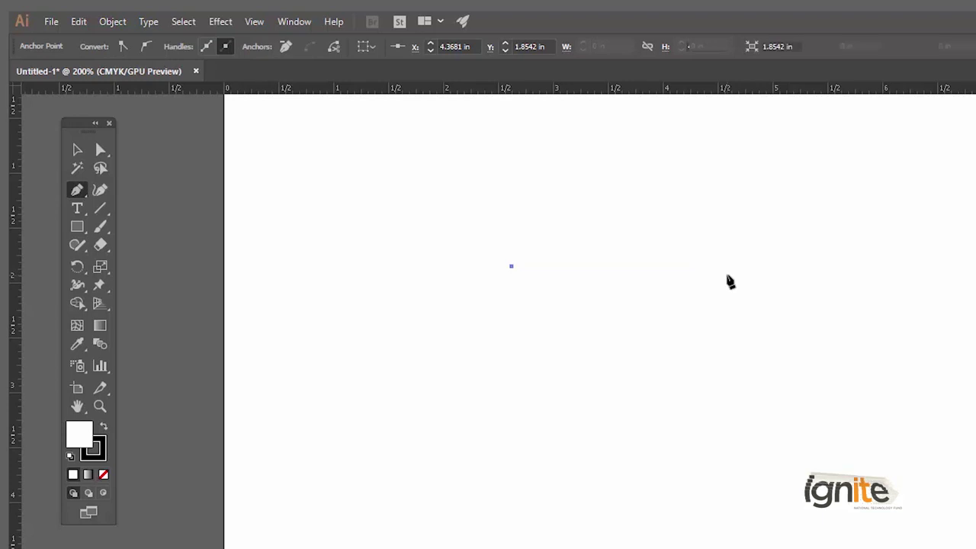
click(711, 436)
key(ctrl+z)
click(733, 159)
key(ctrl+z)
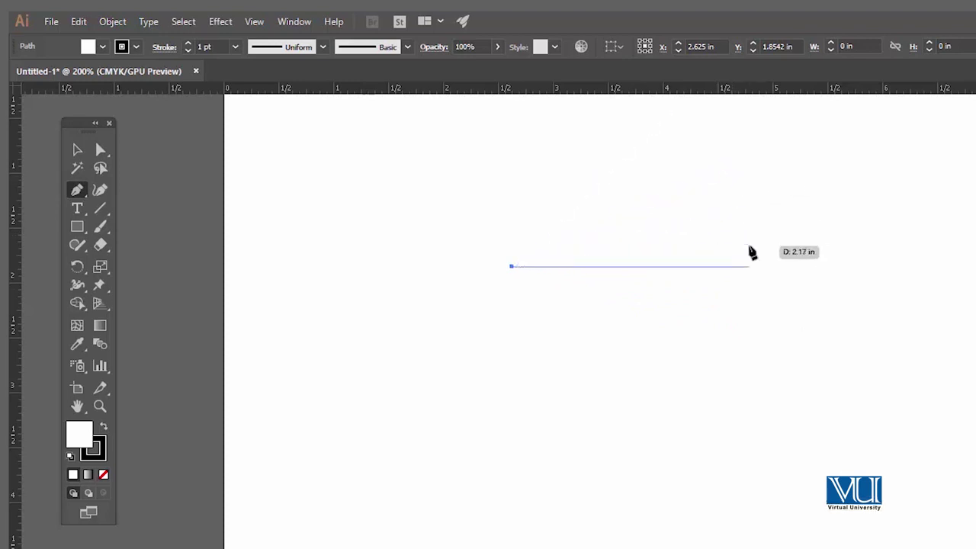
- Complete the stepped staircase outline and close it at its starting anchor
click(756, 267)
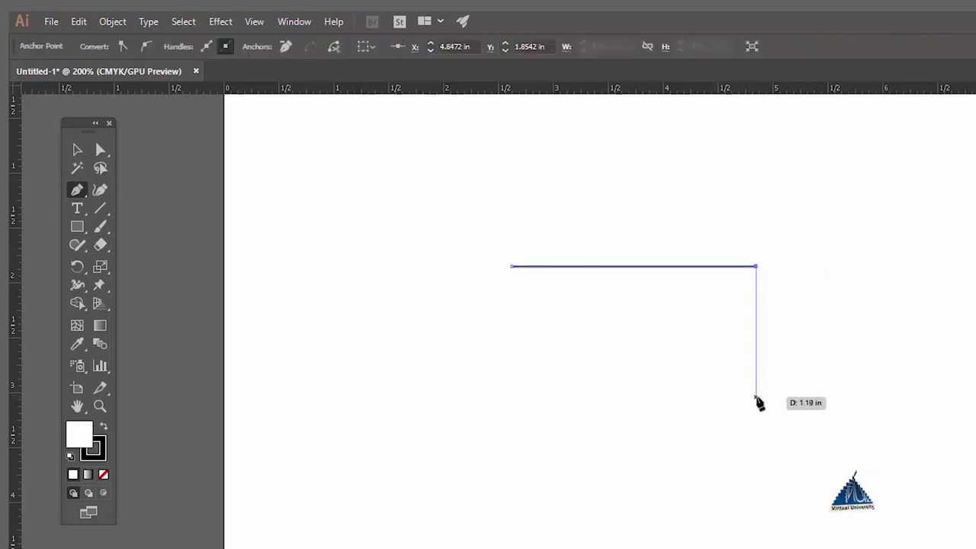
click(755, 397)
shift+click(954, 396)
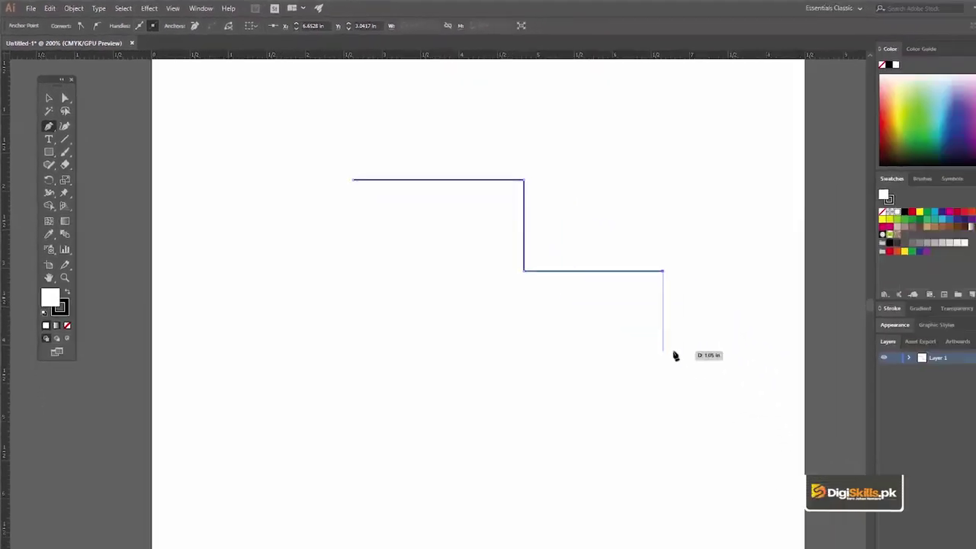
shift+click(751, 334)
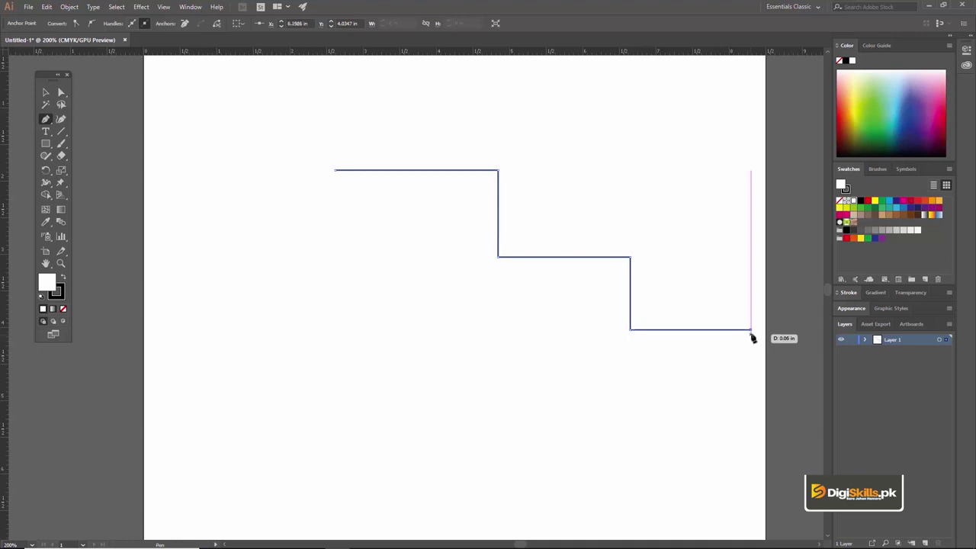
click(751, 401)
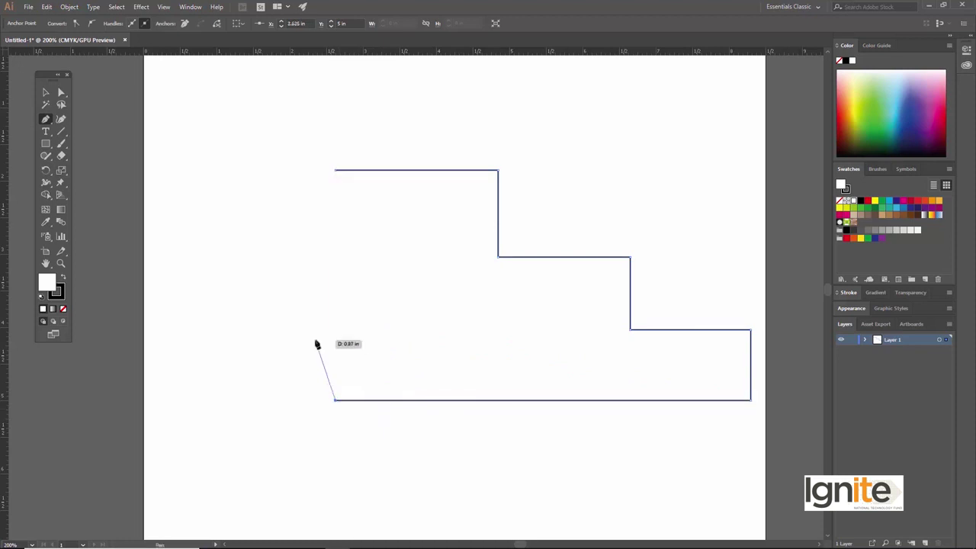
click(335, 174)
- Select and move the stepped shape, try a black fill, undo it, and delete the shape
key(v)
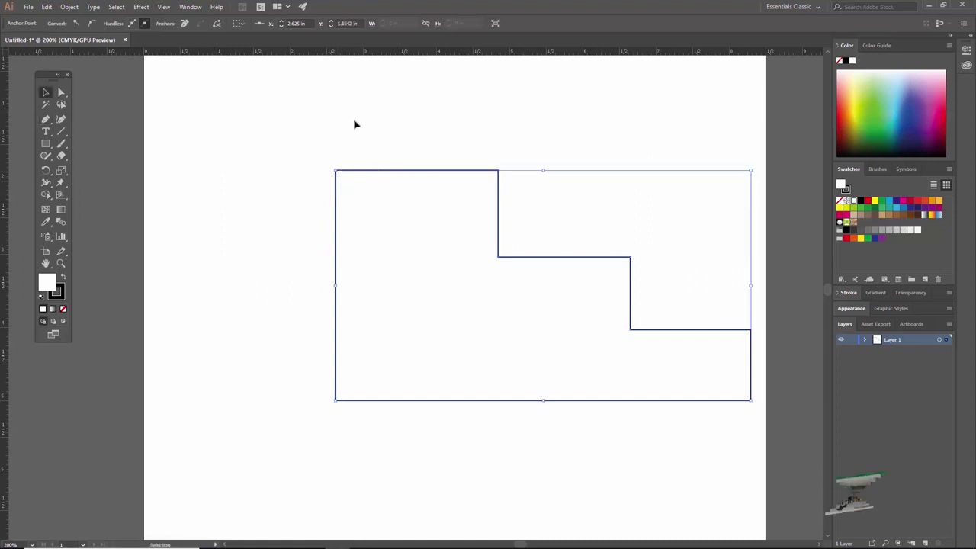
click(355, 124)
drag(412, 171, 374, 170)
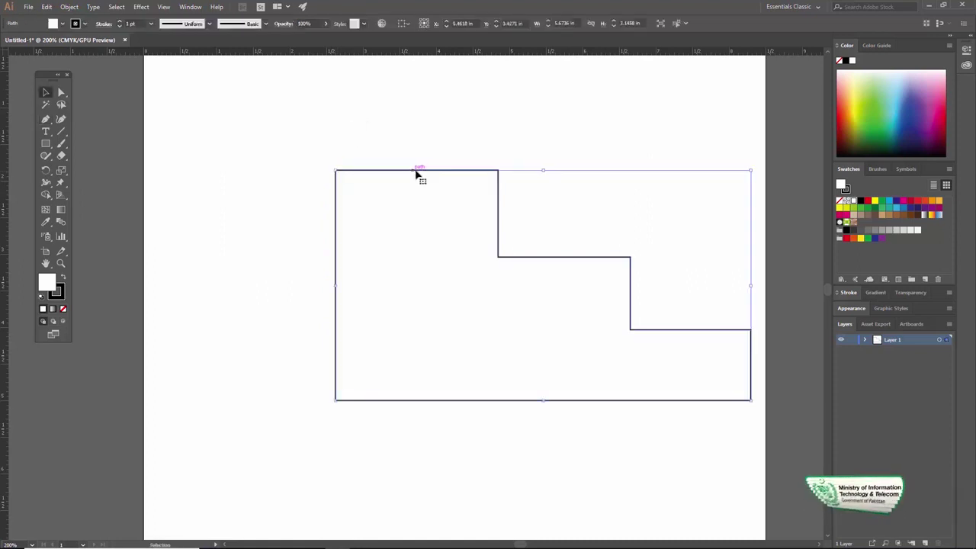
click(363, 135)
drag(349, 129, 452, 204)
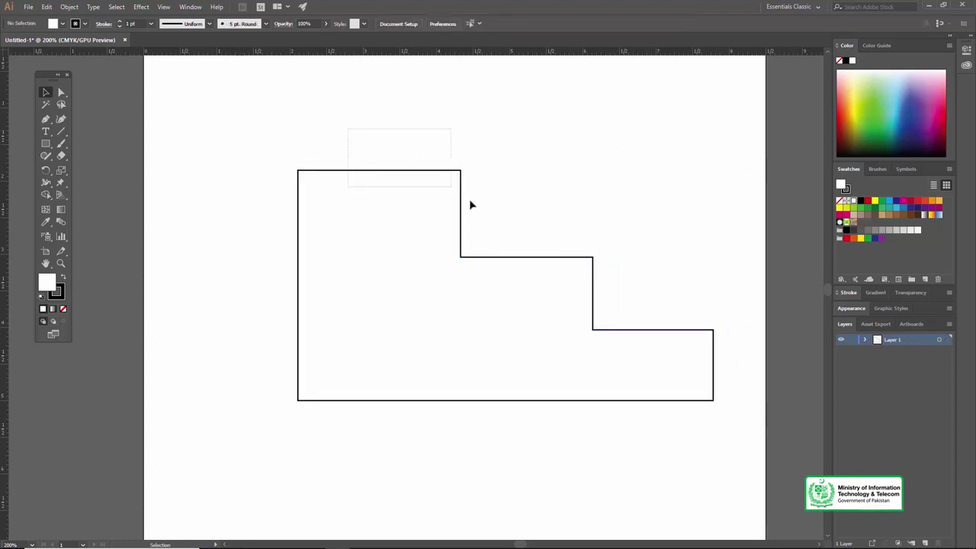
click(418, 131)
drag(399, 138, 471, 191)
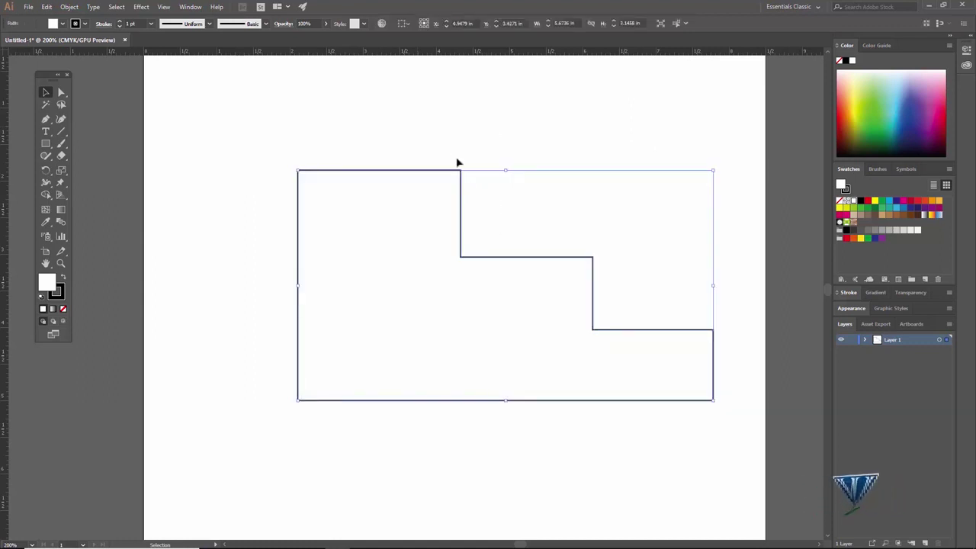
click(63, 276)
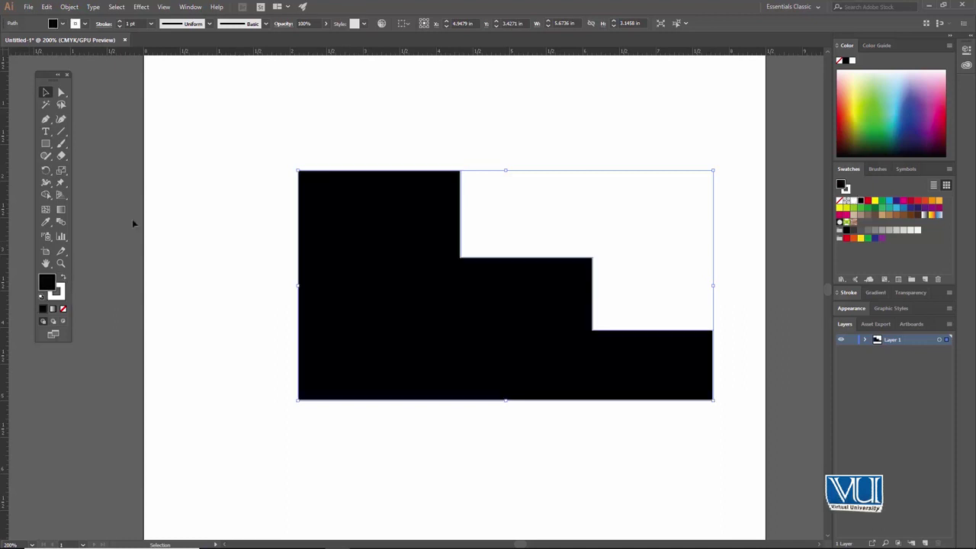
key(ctrl+z)
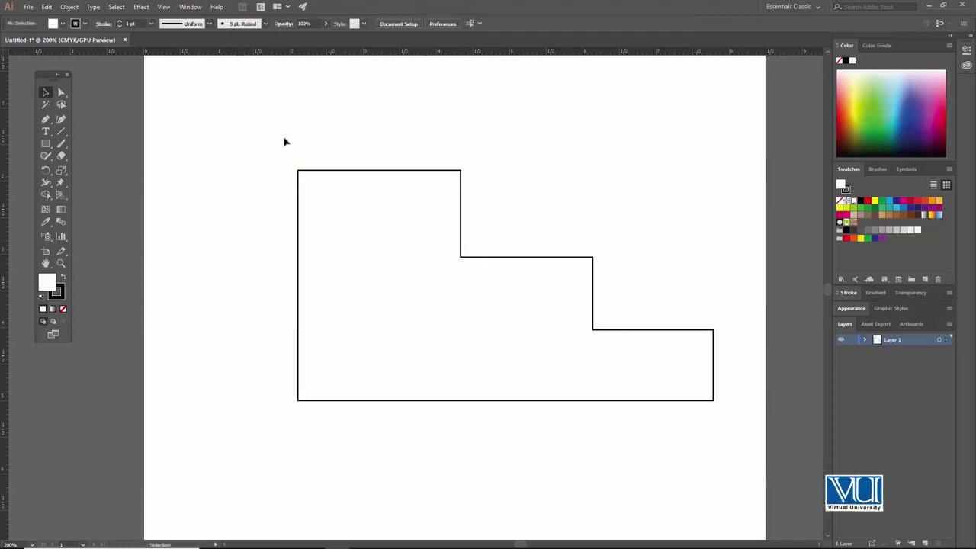
key(Delete)
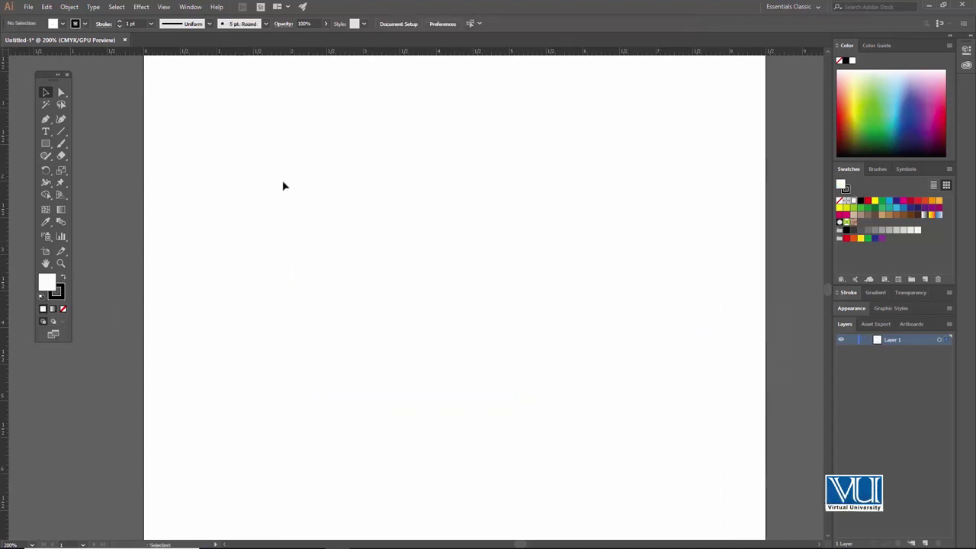
- Draw and undo trial vertical and horizontal pen segments
click(330, 158)
click(331, 249)
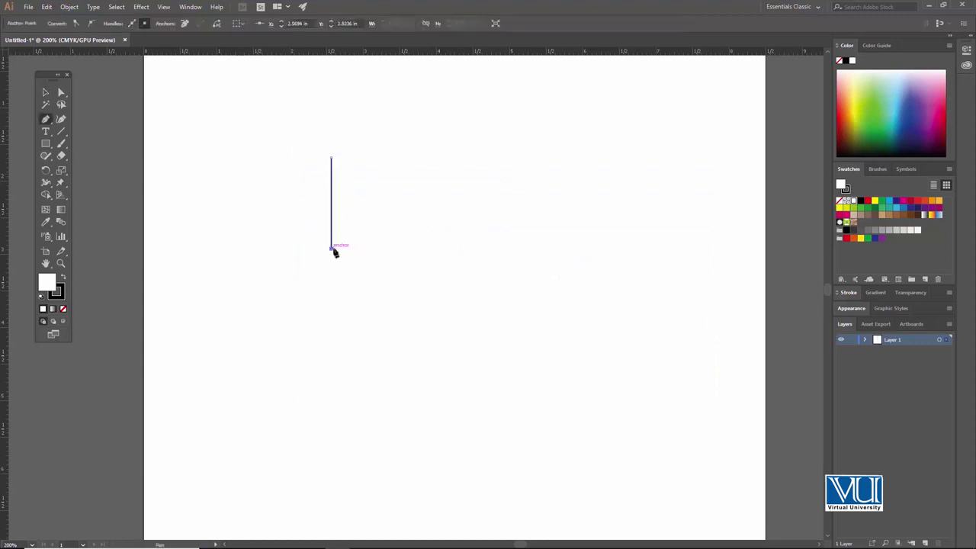
key(ctrl+z)
click(438, 158)
key(ctrl+z)
key(ctrl+z)
- Draw a four-point angular closed path, then clear it away
click(342, 164)
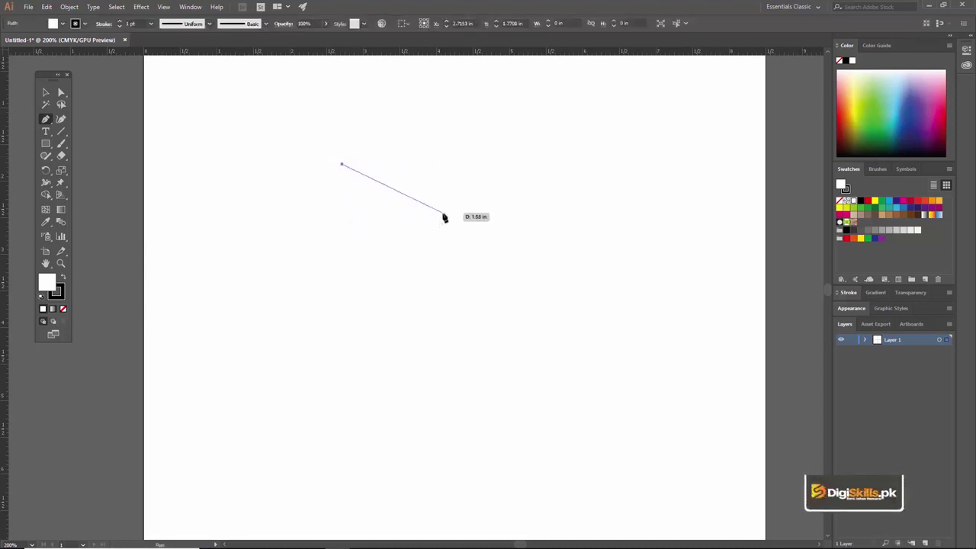
click(431, 210)
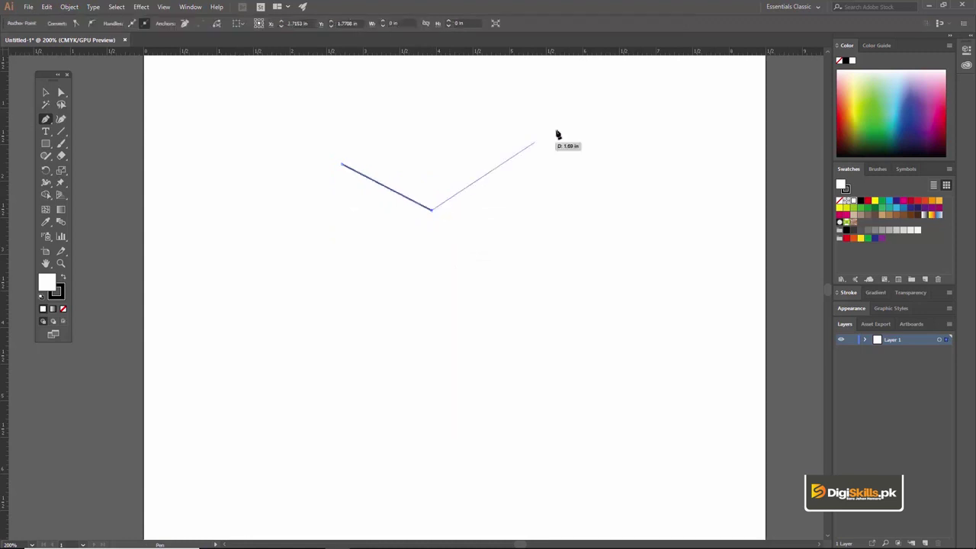
click(539, 144)
click(420, 77)
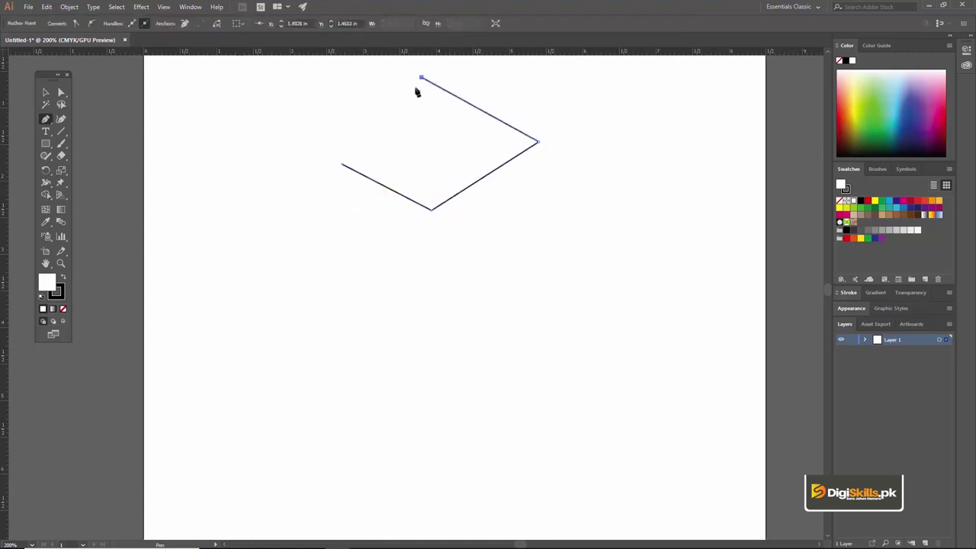
click(341, 165)
key(Delete)
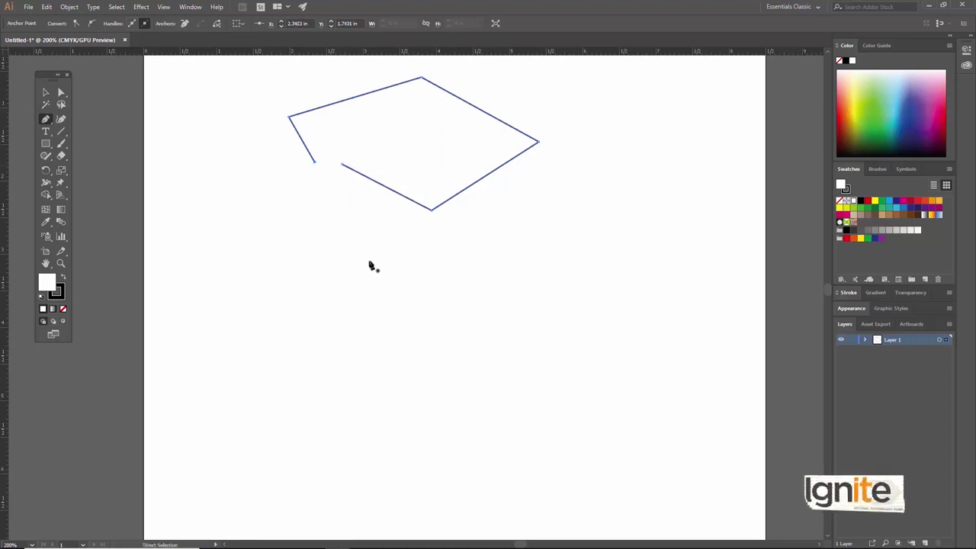
ctrl+click(369, 265)
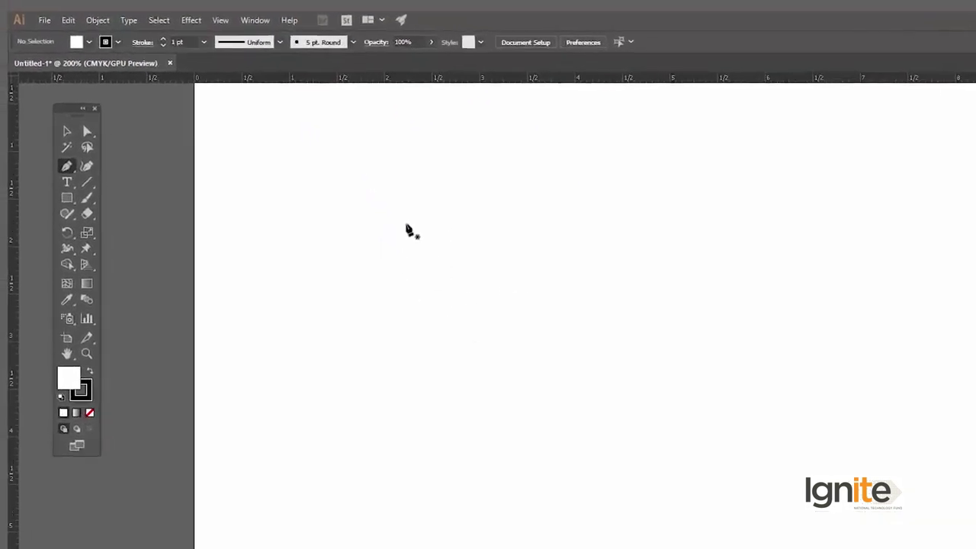
- Zoom to 300% and draw the wave's first curved segment as an upward arch
ctrl+click(516, 310)
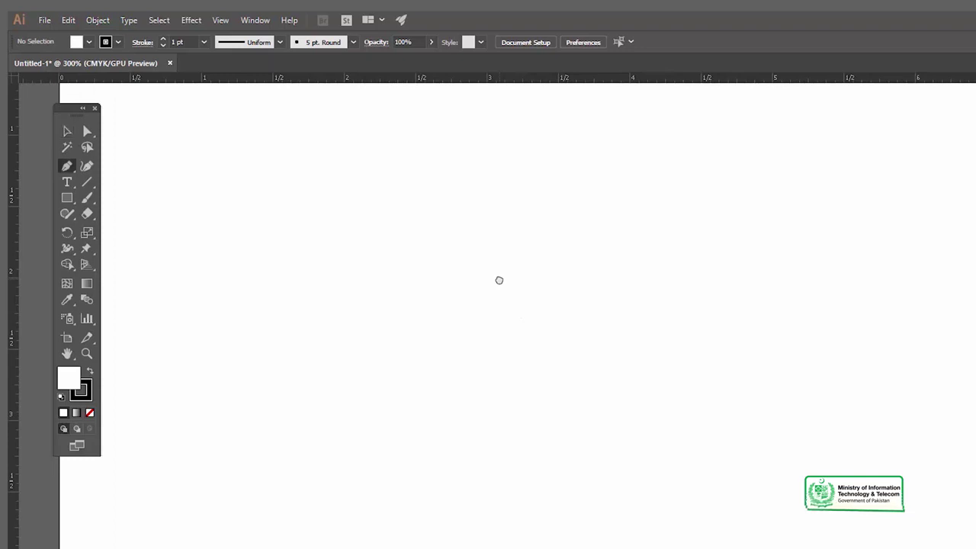
click(433, 266)
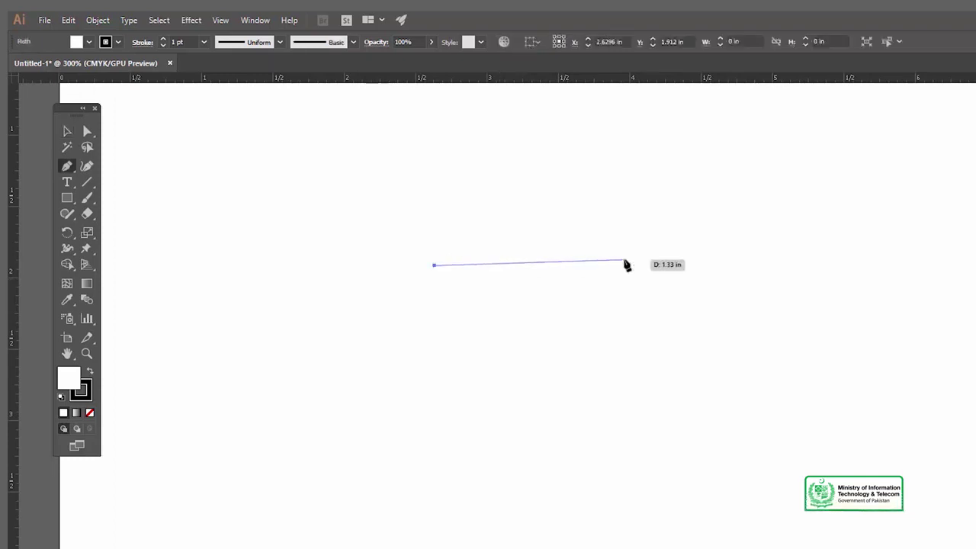
mouse_move(443, 388)
mouse_down()
mouse_move(481, 367)
mouse_move(438, 368)
mouse_up()
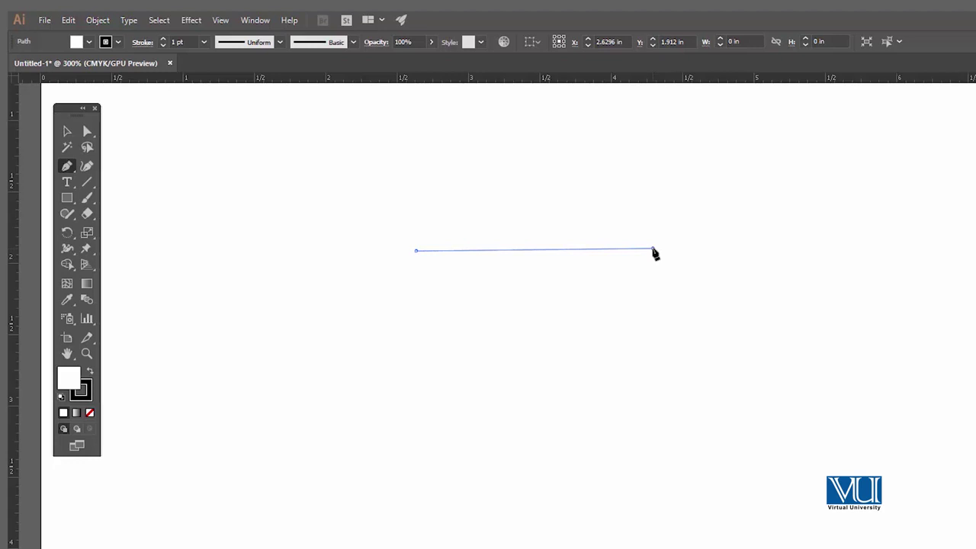
drag(660, 236, 785, 128)
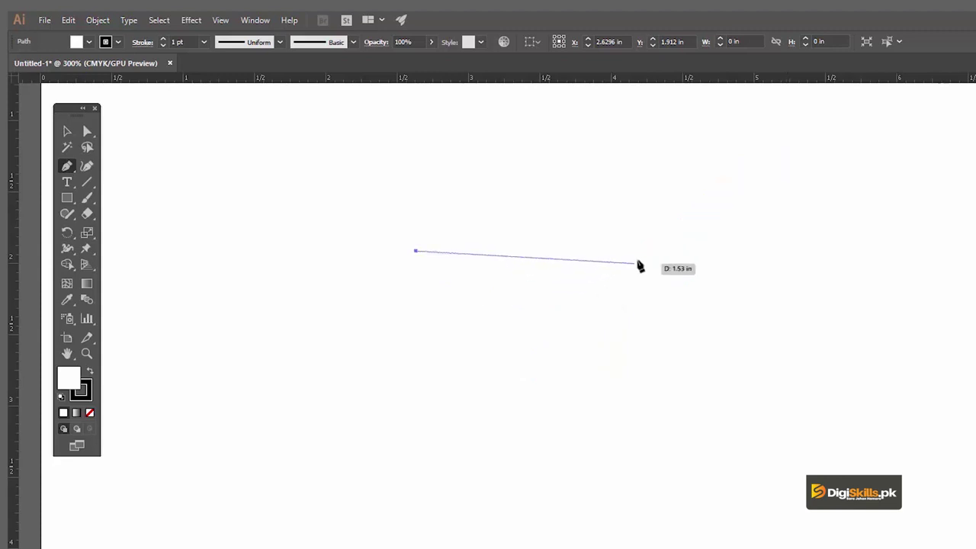
drag(647, 248, 779, 396)
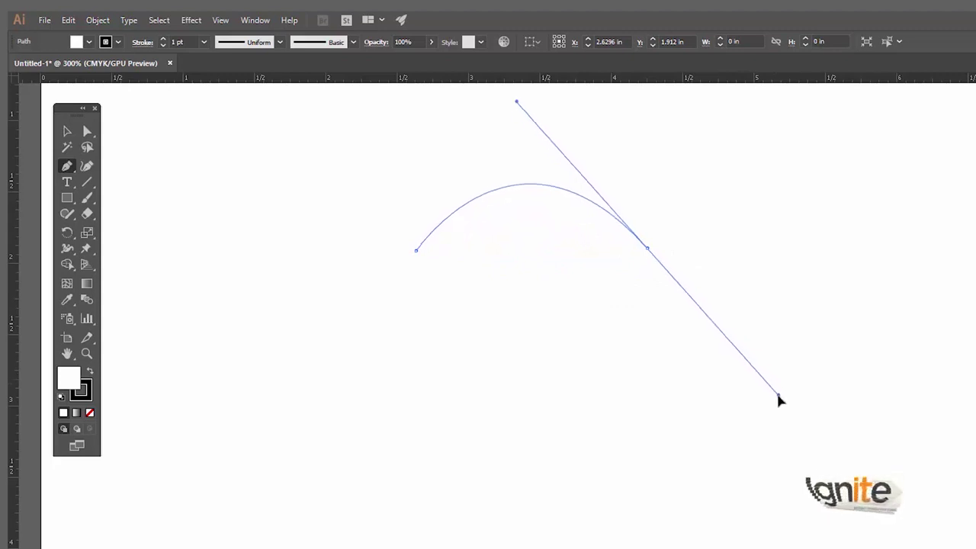
drag(779, 397, 779, 396)
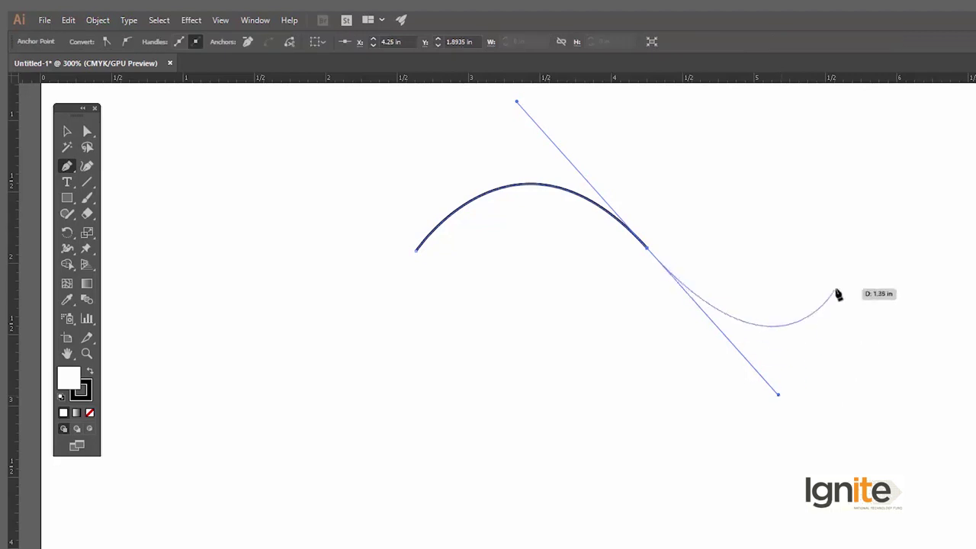
- Add a downward-dipping second segment to finish the wave, then deselect it
drag(884, 229, 883, 228)
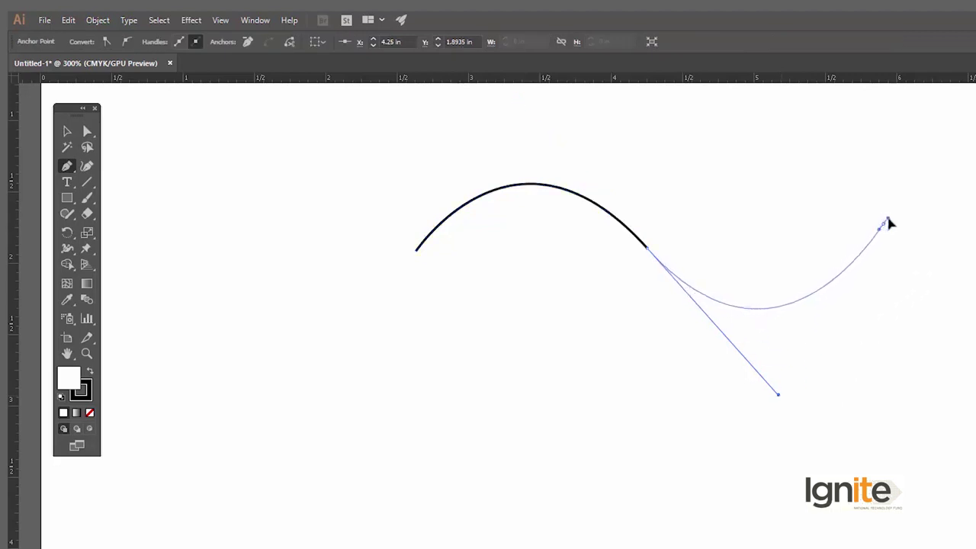
drag(886, 221, 831, 193)
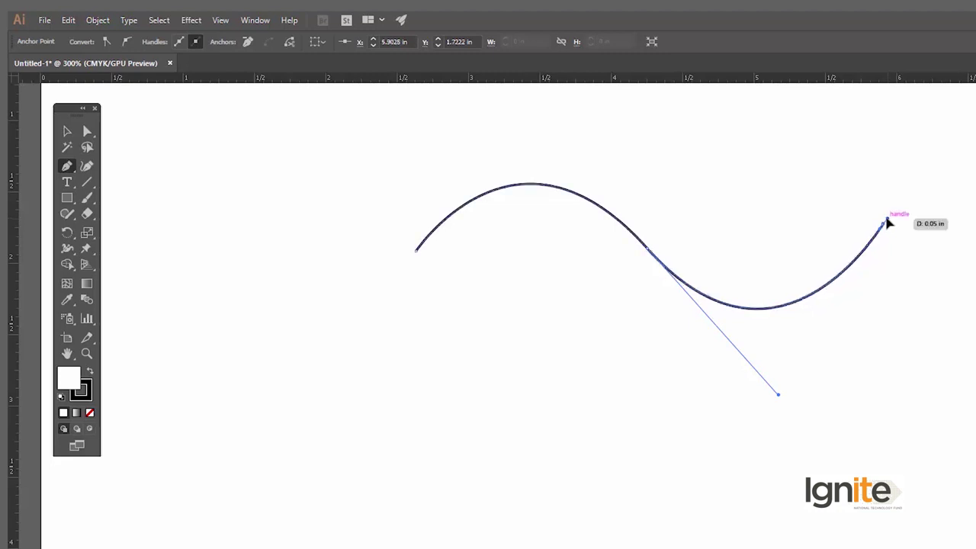
key(v)
click(724, 160)
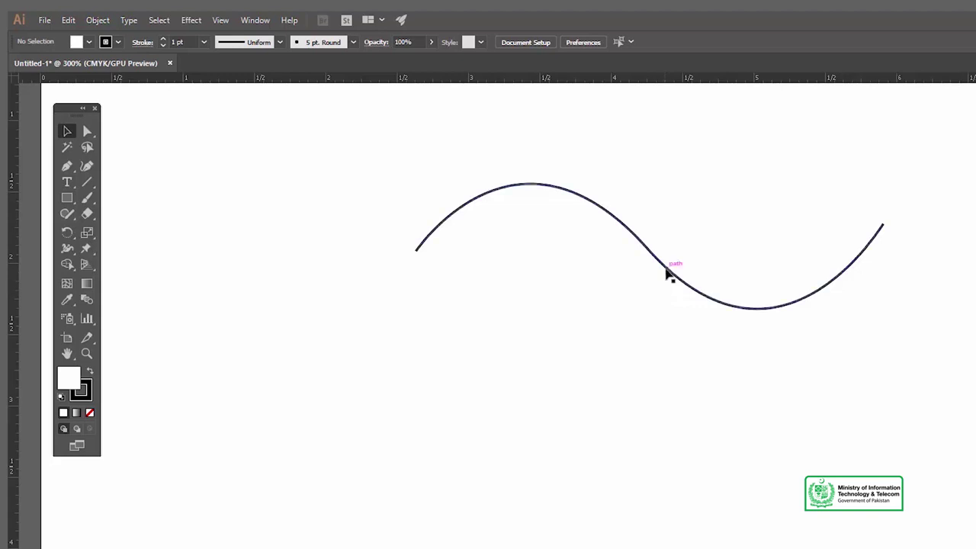
click(665, 279)
click(581, 115)
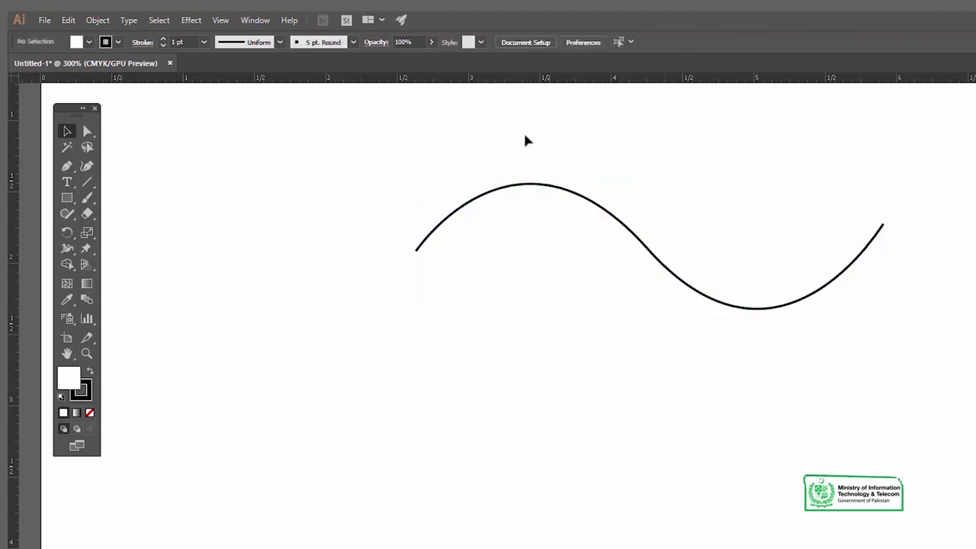
- Rotate the wave curve about 90° and scale it to roughly 0.30 × 1.13 in
click(555, 187)
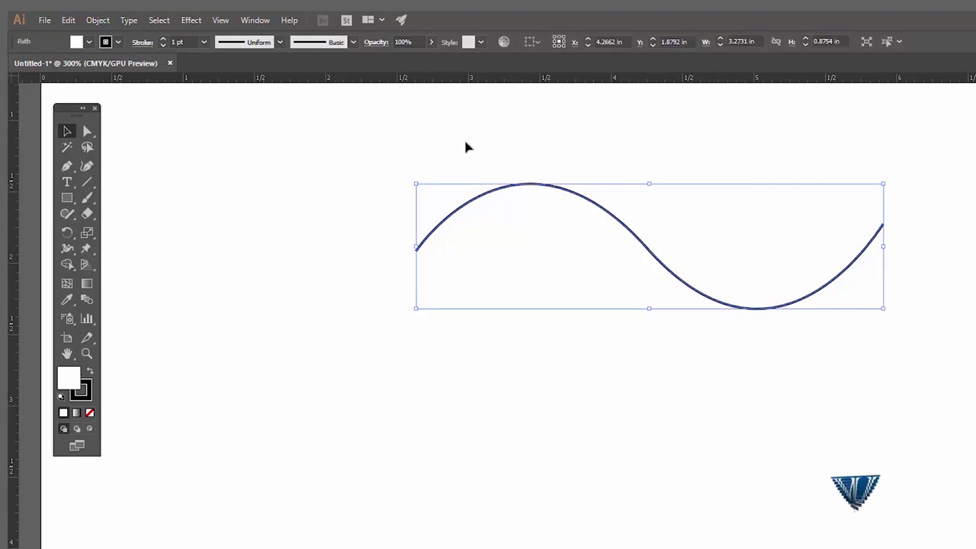
mouse_move(411, 180)
mouse_down()
mouse_move(694, 136)
mouse_move(684, 135)
mouse_move(664, 255)
mouse_up()
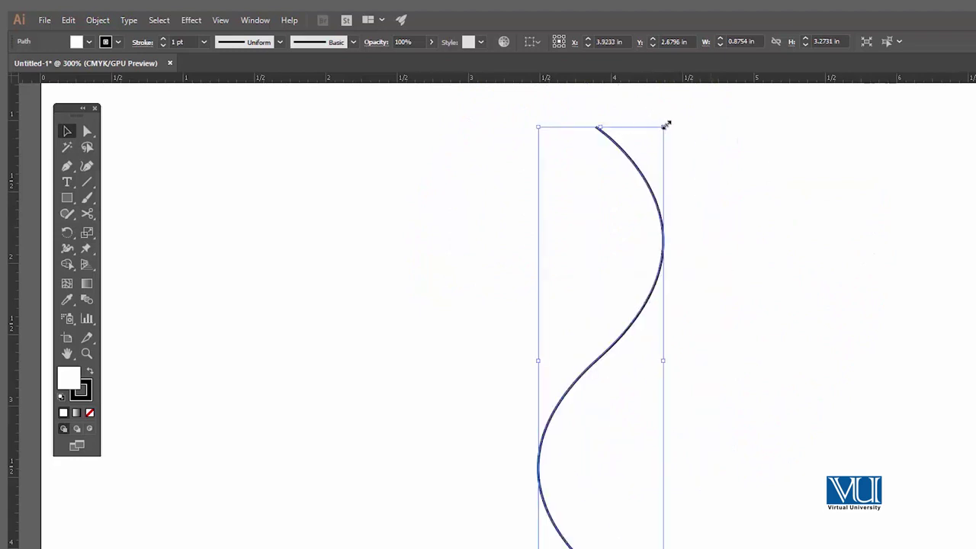
drag(660, 128, 619, 238)
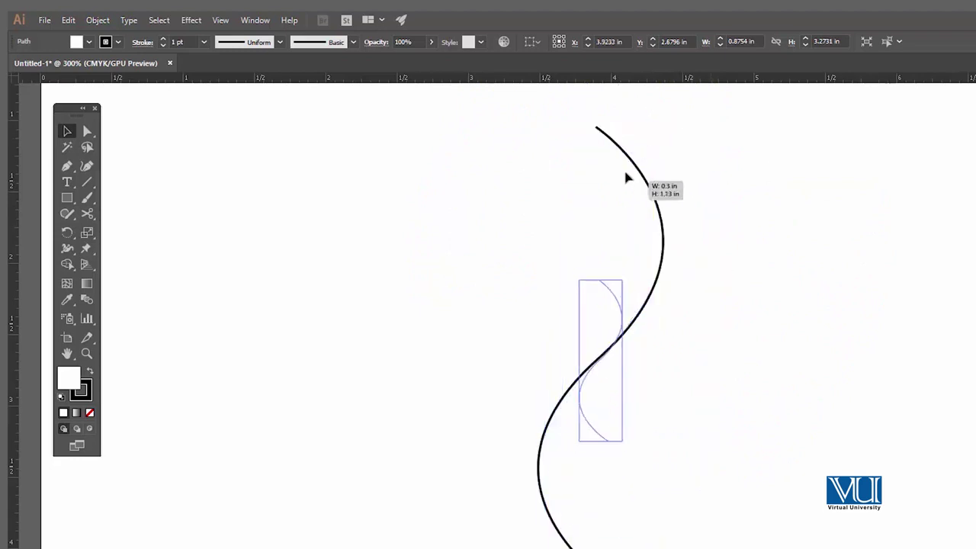
drag(625, 282, 638, 228)
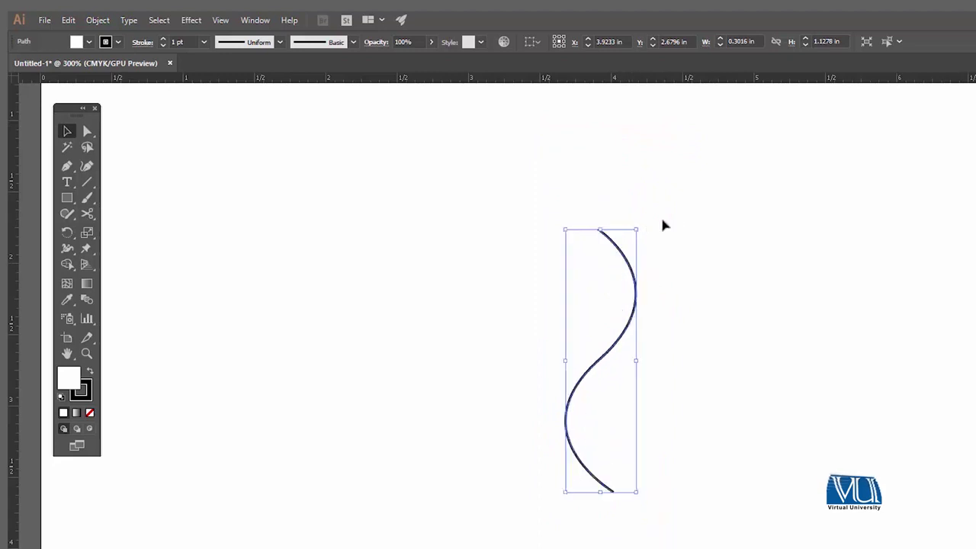
click(734, 219)
- Draw a mirrored wave curve beside the first, then select all and delete both
key(p)
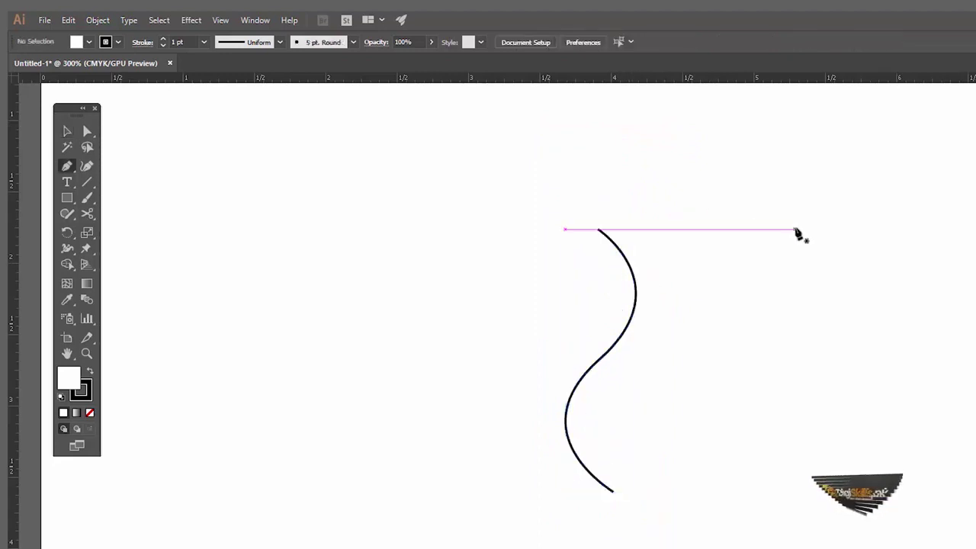
click(794, 228)
drag(790, 378, 877, 450)
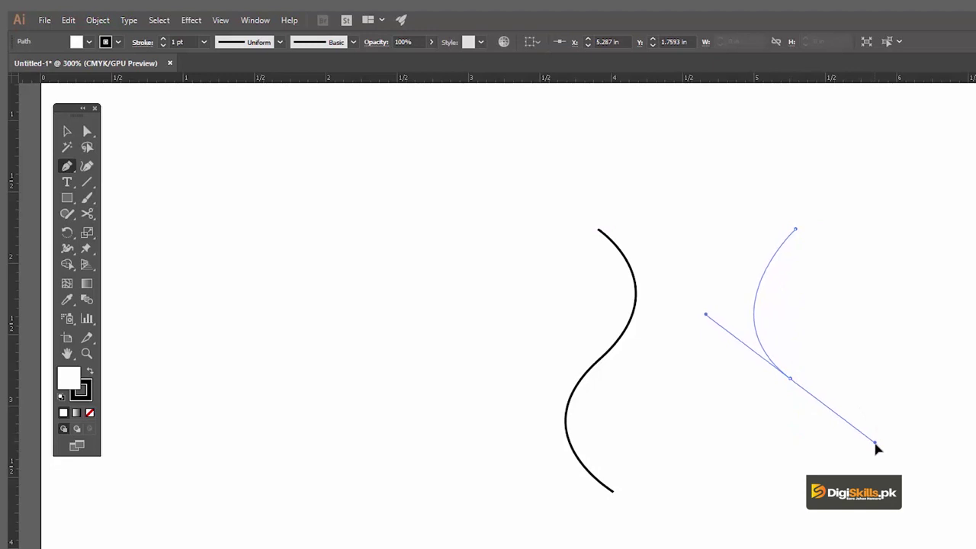
drag(783, 509, 745, 539)
key(v)
click(712, 429)
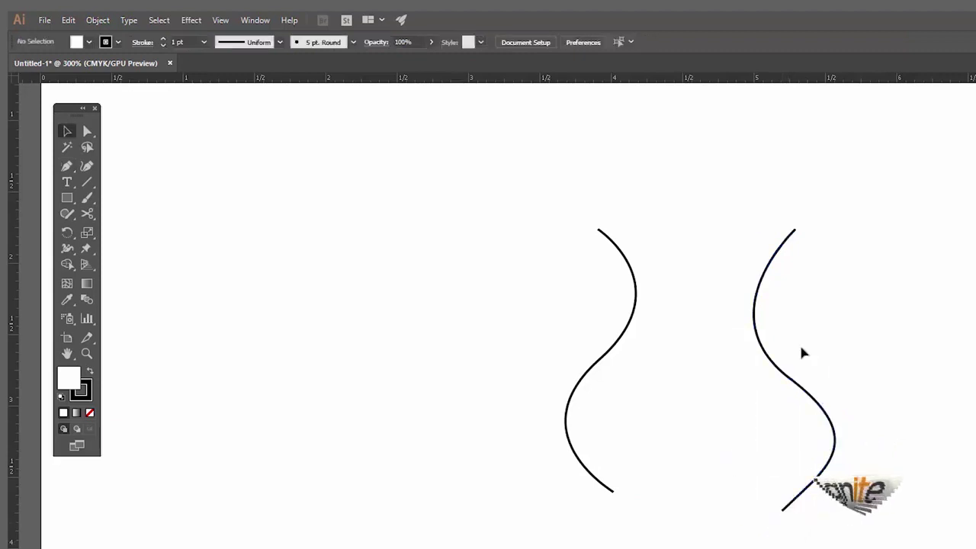
key(ctrl+a)
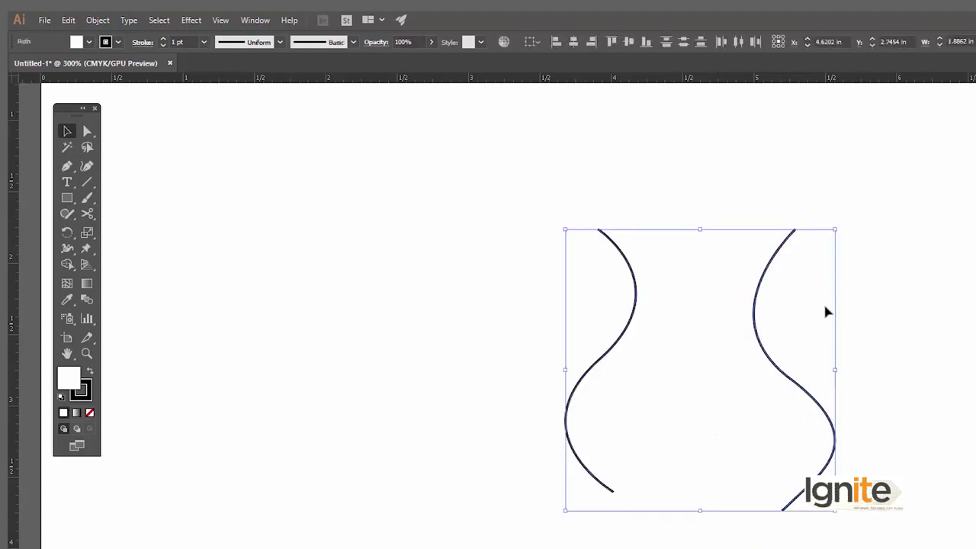
key(Delete)
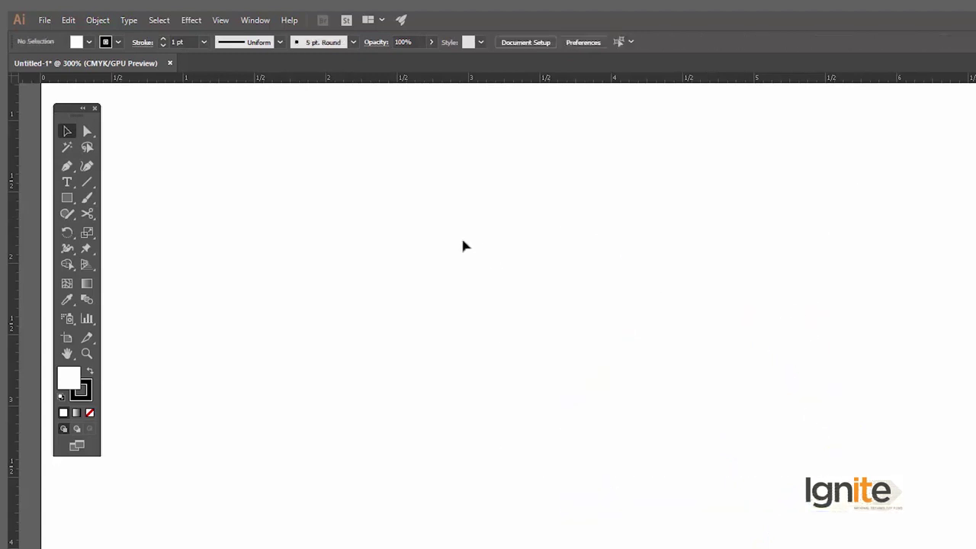
key(p)
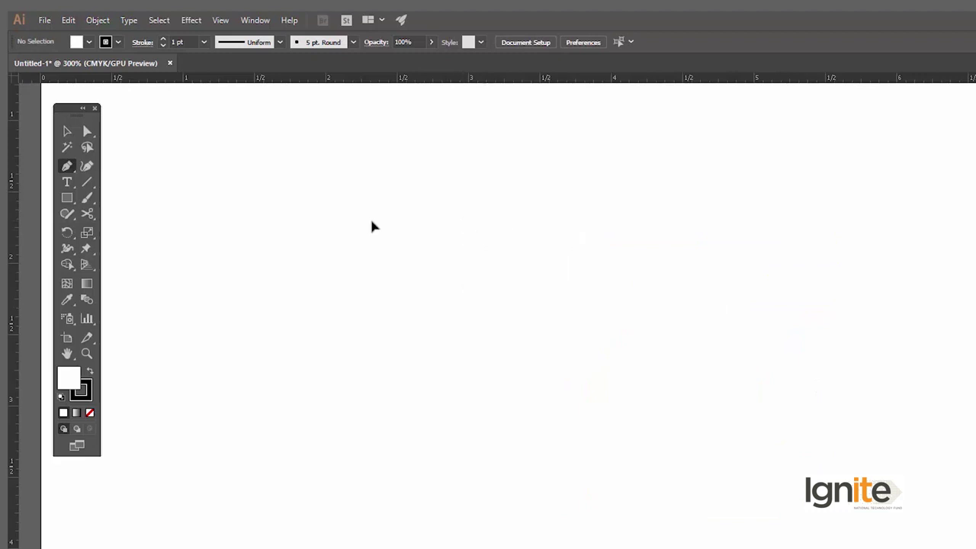
click(220, 20)
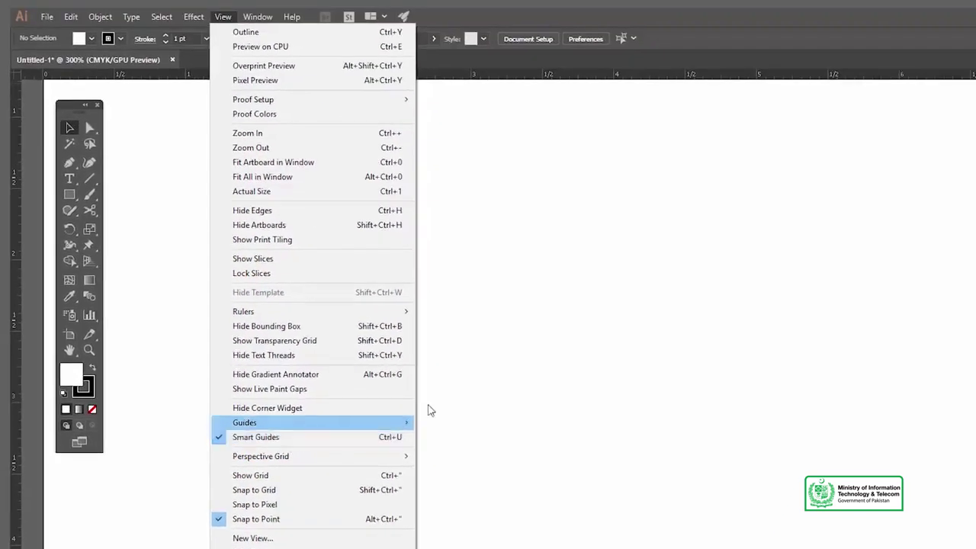
click(457, 343)
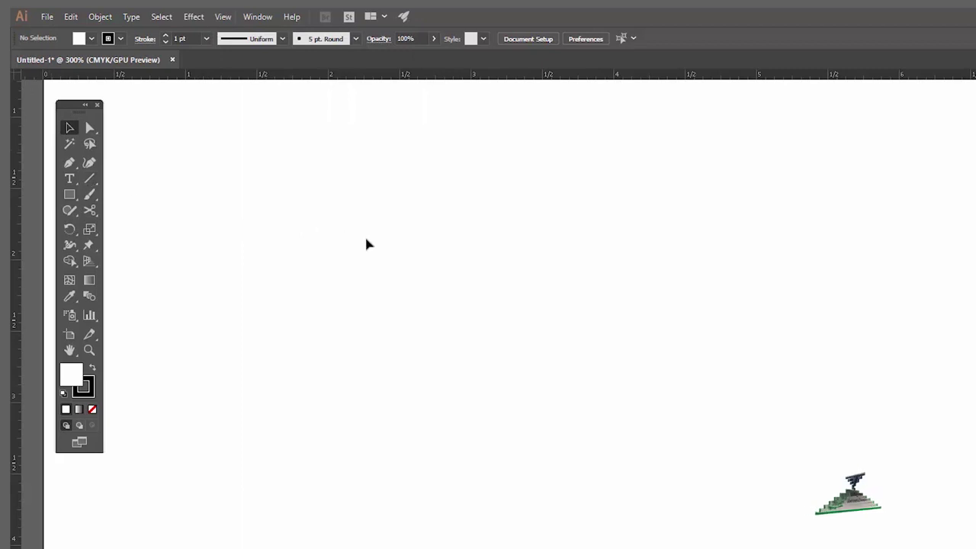
key(p)
click(425, 241)
click(592, 186)
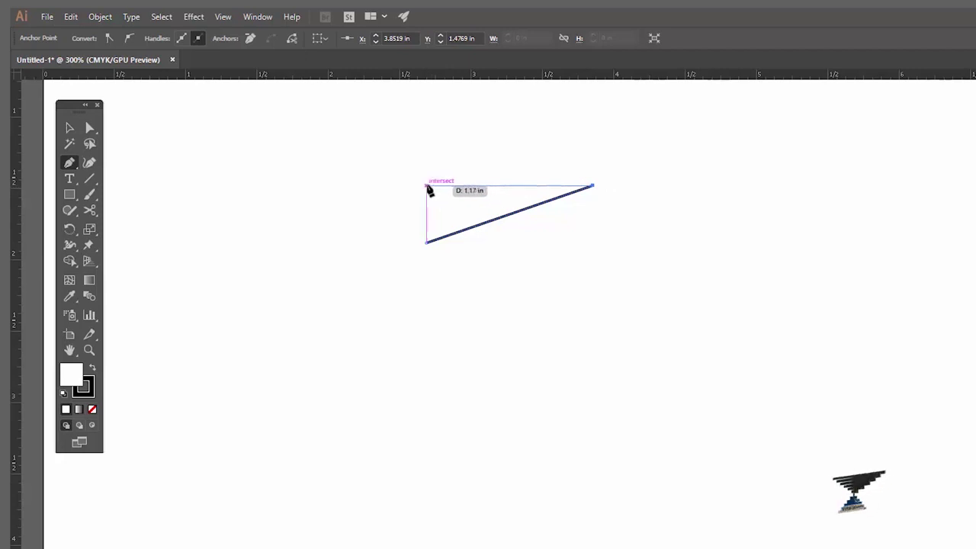
click(426, 185)
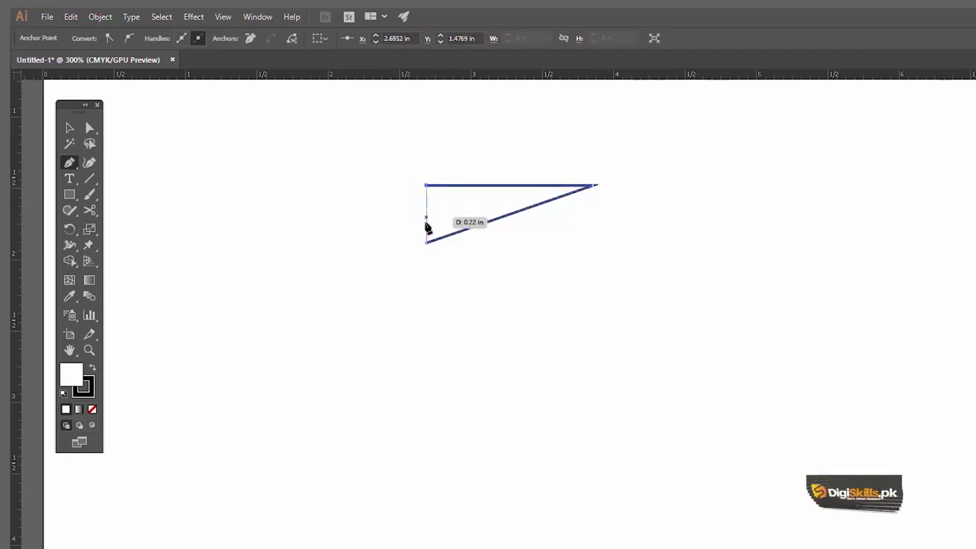
click(427, 244)
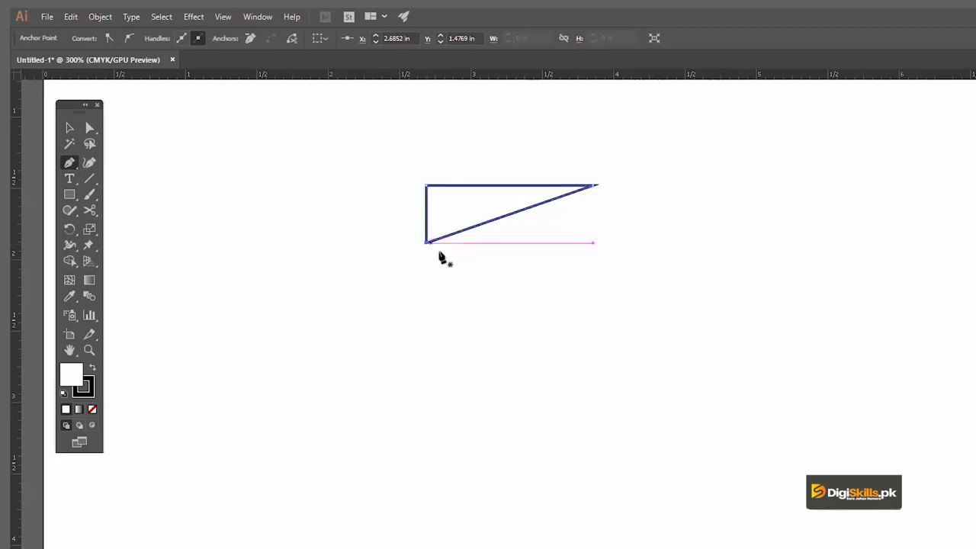
key(v)
click(447, 165)
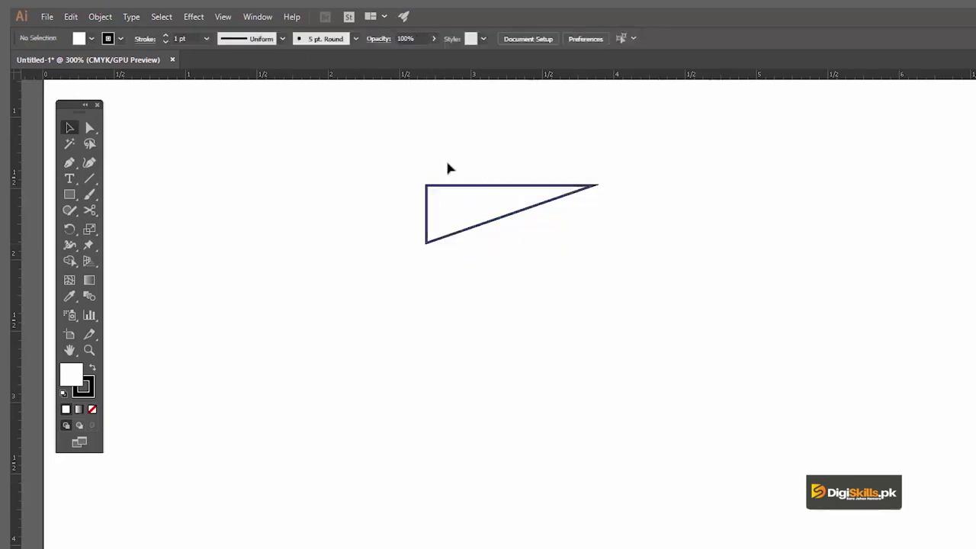
click(562, 190)
click(475, 174)
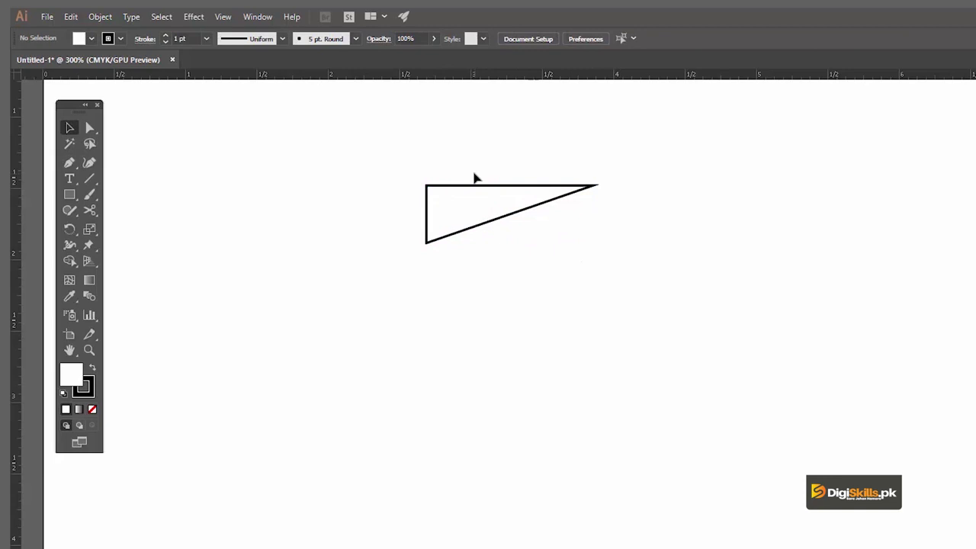
drag(540, 174, 532, 276)
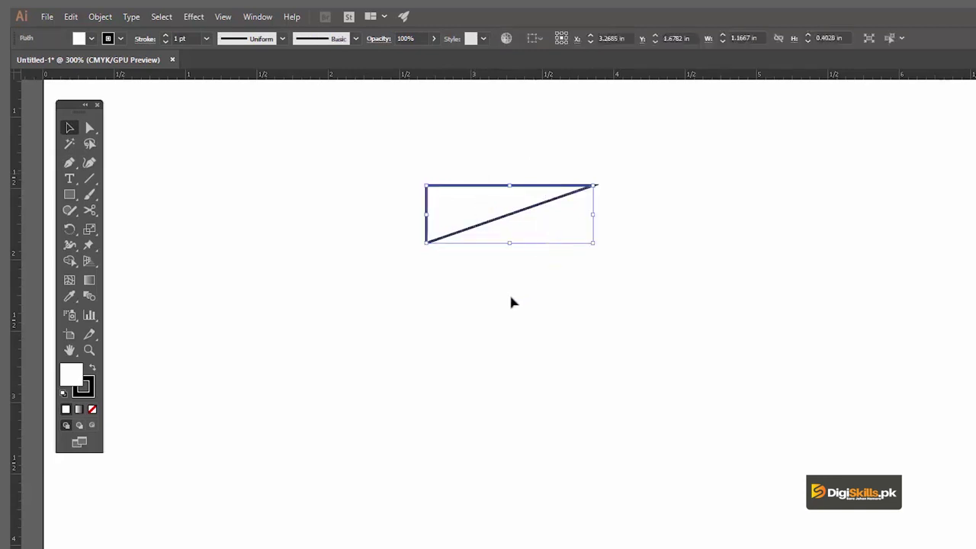
key(Delete)
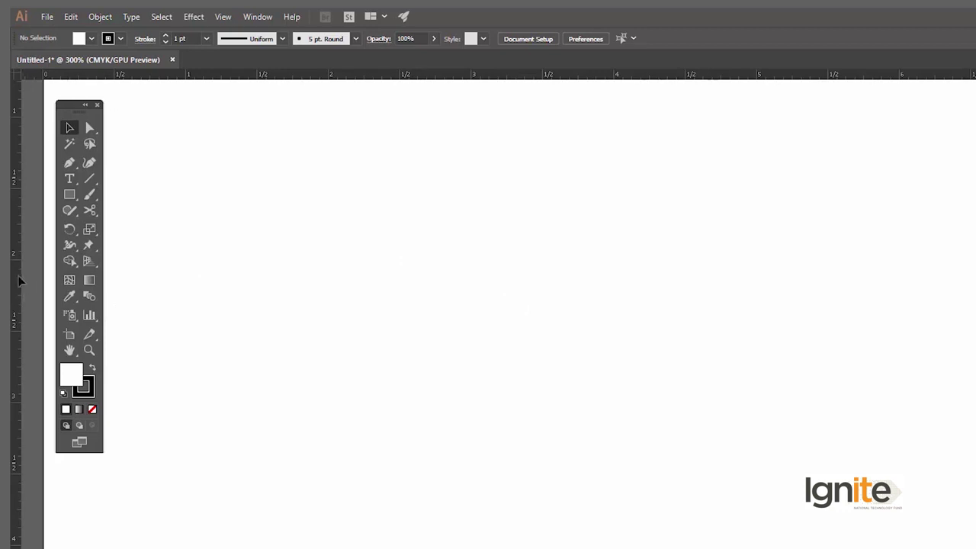
- Draw a closed right triangle with two corners on the vertical centre guide
click(542, 273)
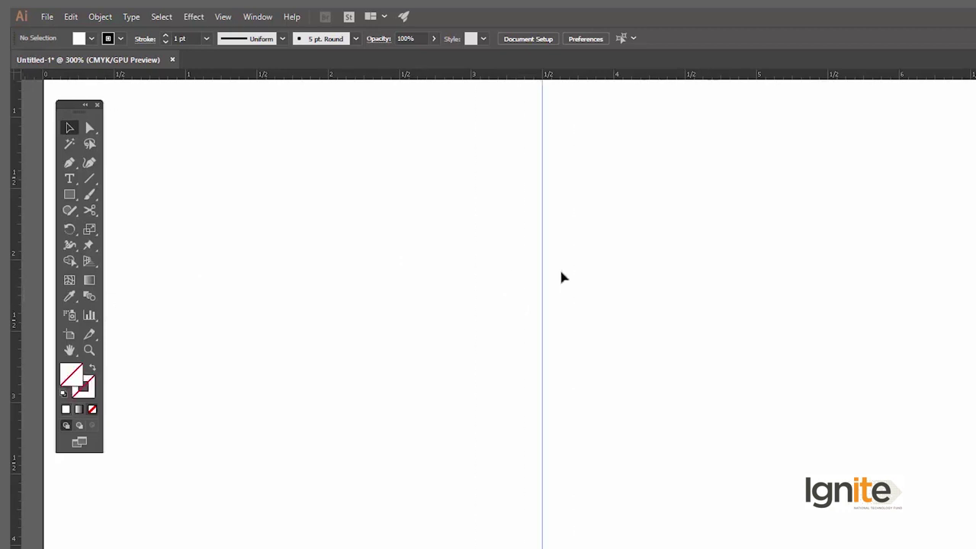
key(p)
click(542, 218)
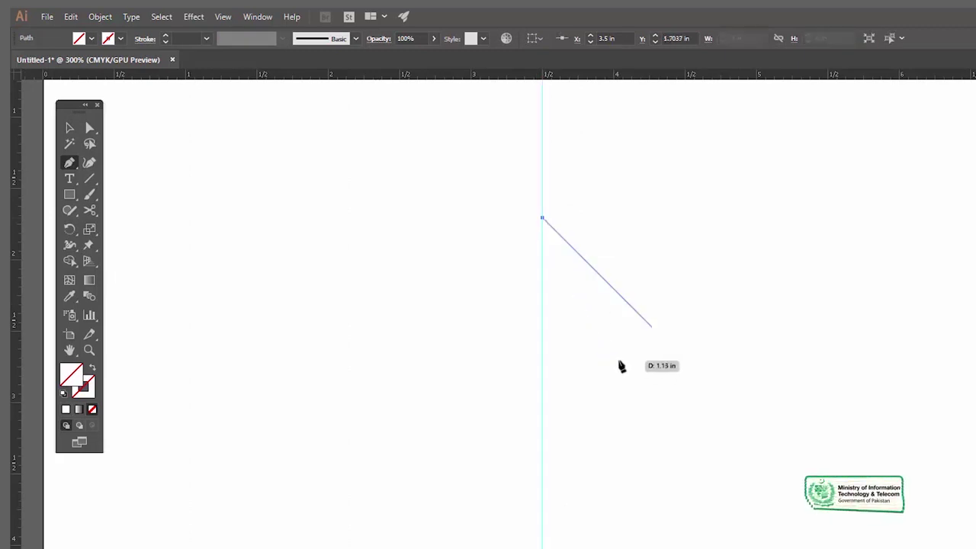
shift+click(621, 363)
shift+click(543, 341)
key(v)
click(619, 206)
- Give the triangle a 1 pt black outline with no fill, then deselect it
drag(573, 380, 572, 376)
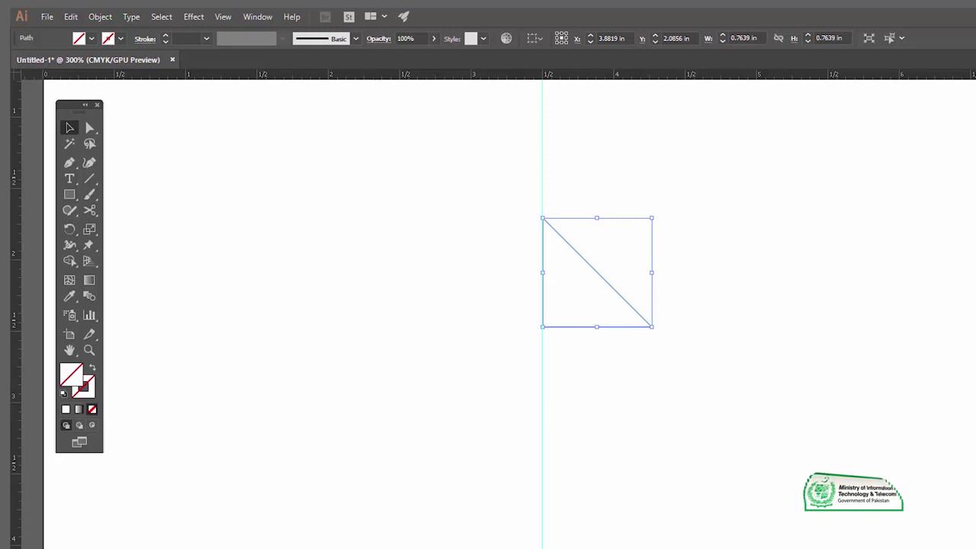
key(comma)
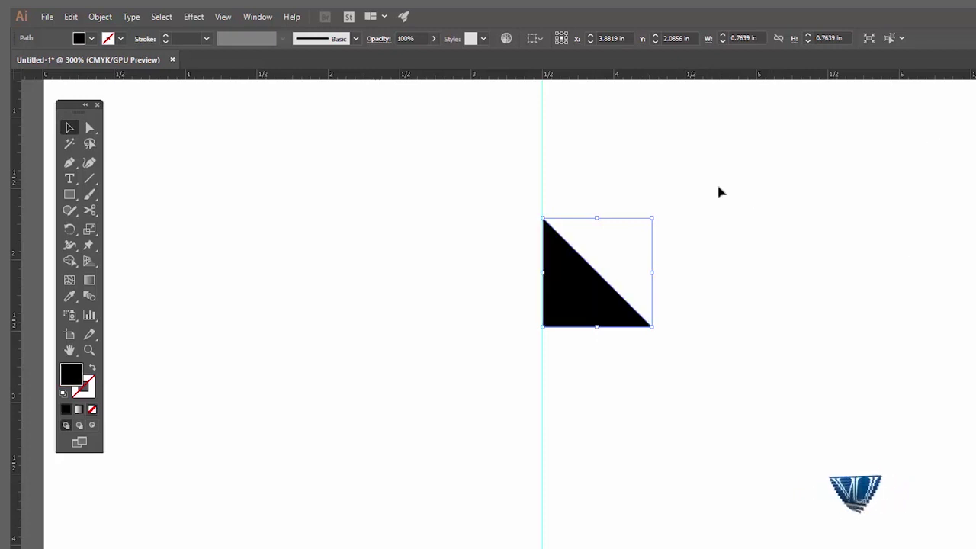
click(91, 368)
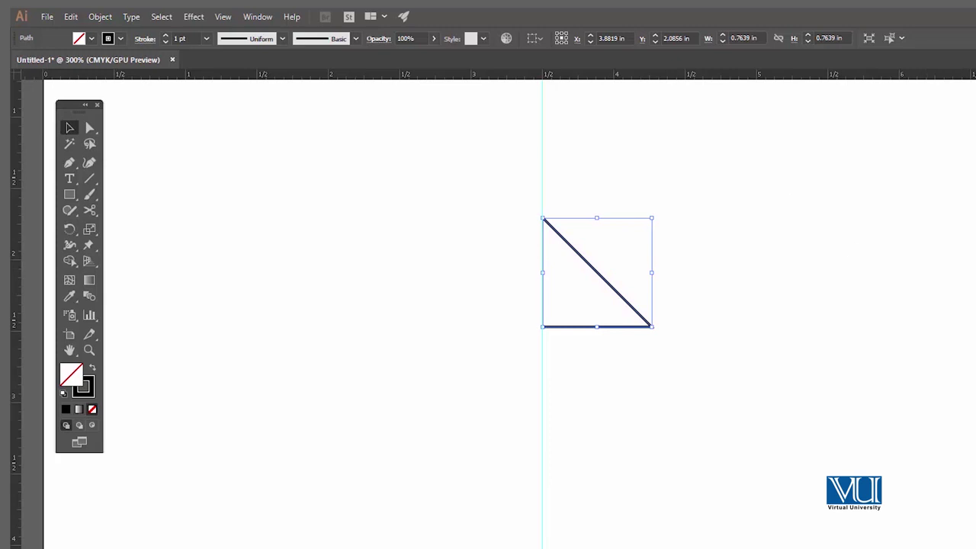
click(639, 208)
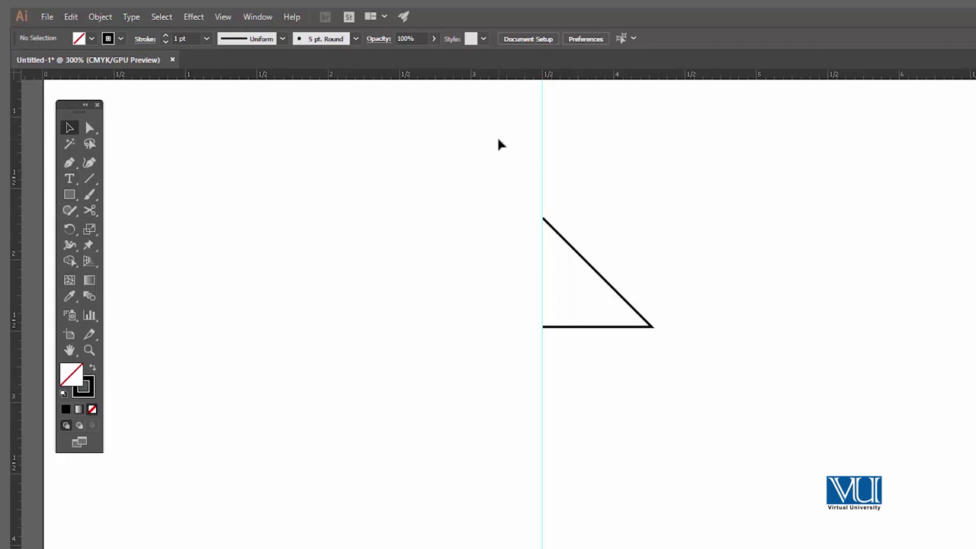
- Zoom in on the triangle and delete its vertical edge along the guide
drag(320, 175, 579, 312)
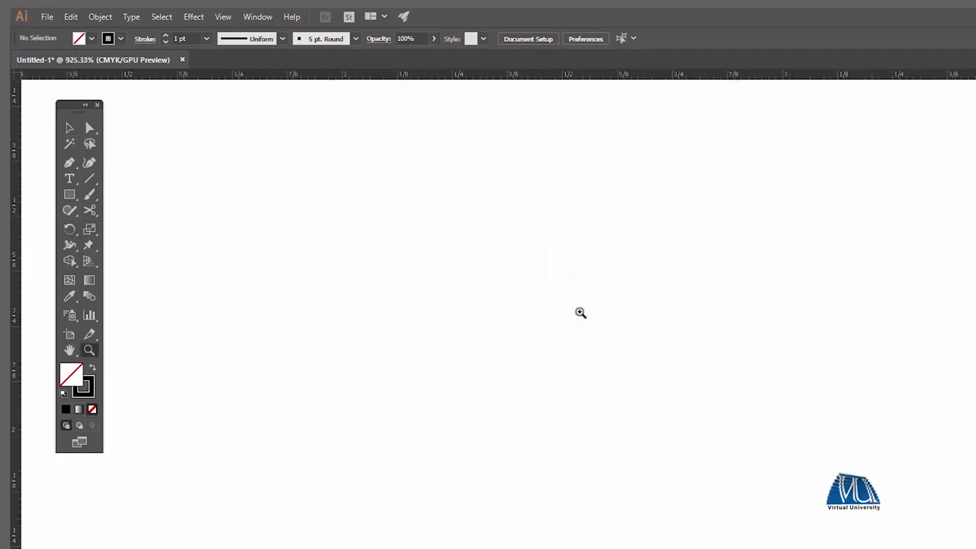
key(v)
drag(716, 322, 521, 279)
click(569, 318)
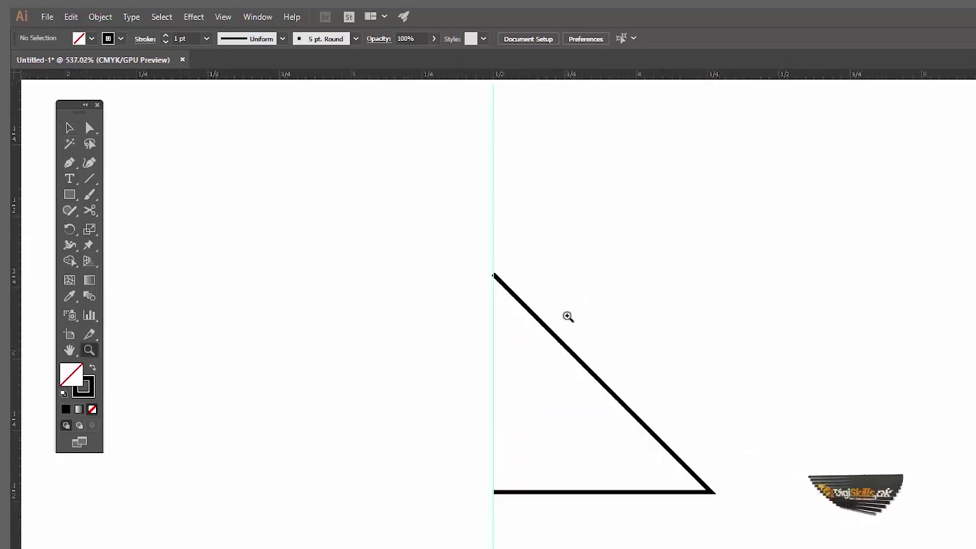
drag(600, 315, 618, 255)
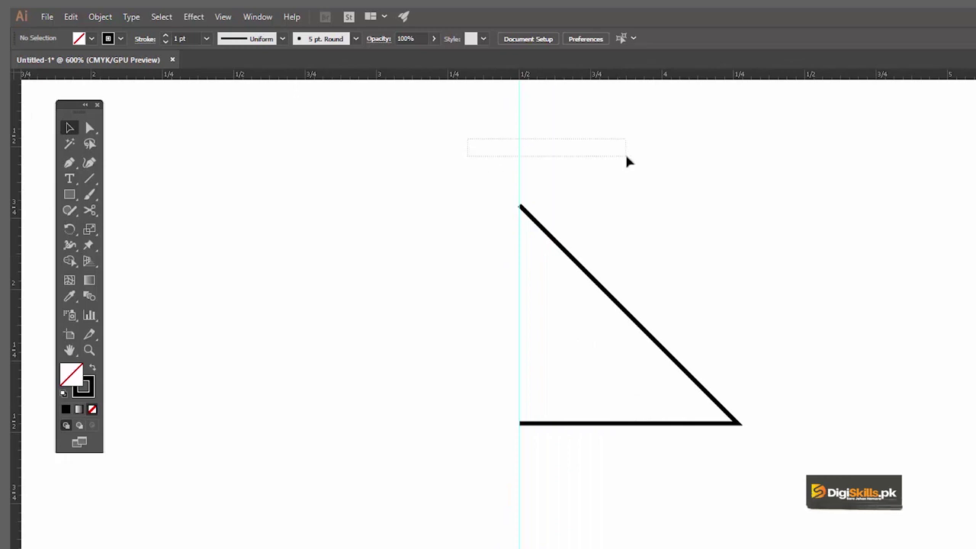
drag(626, 157, 626, 157)
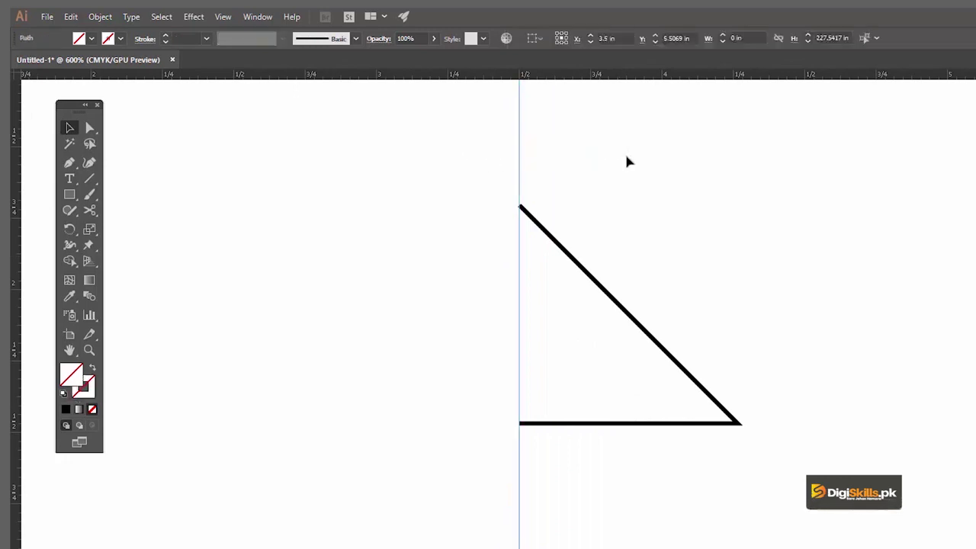
key(Delete)
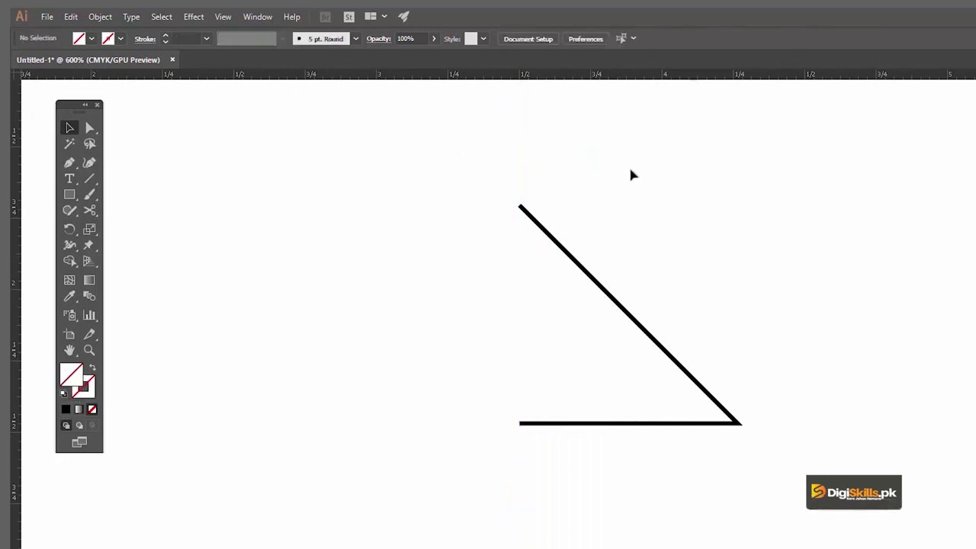
- Reflect the remaining diagonal and base lines across the vertical axis as a copy, forming an X
drag(597, 272, 604, 253)
key(ctrl+a)
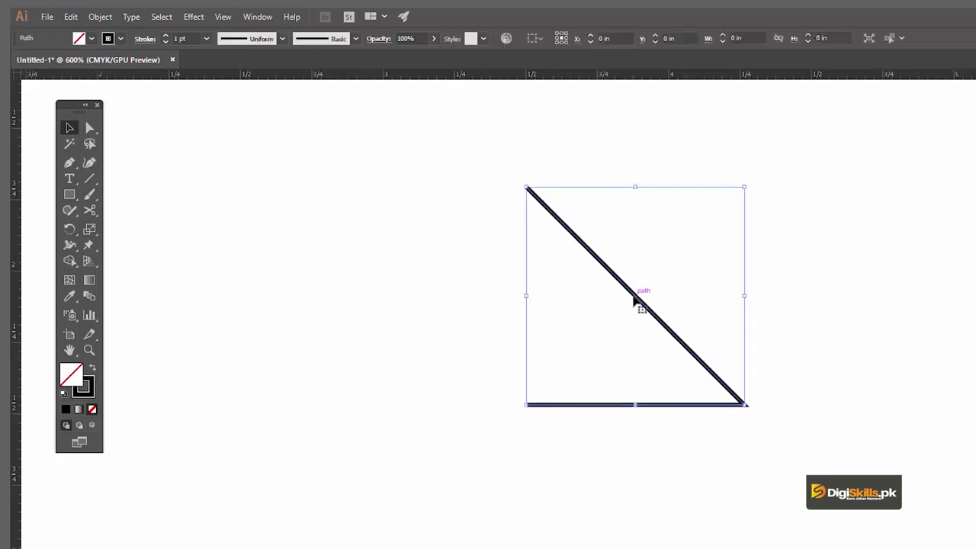
right_click(636, 303)
mouse_move(507, 338)
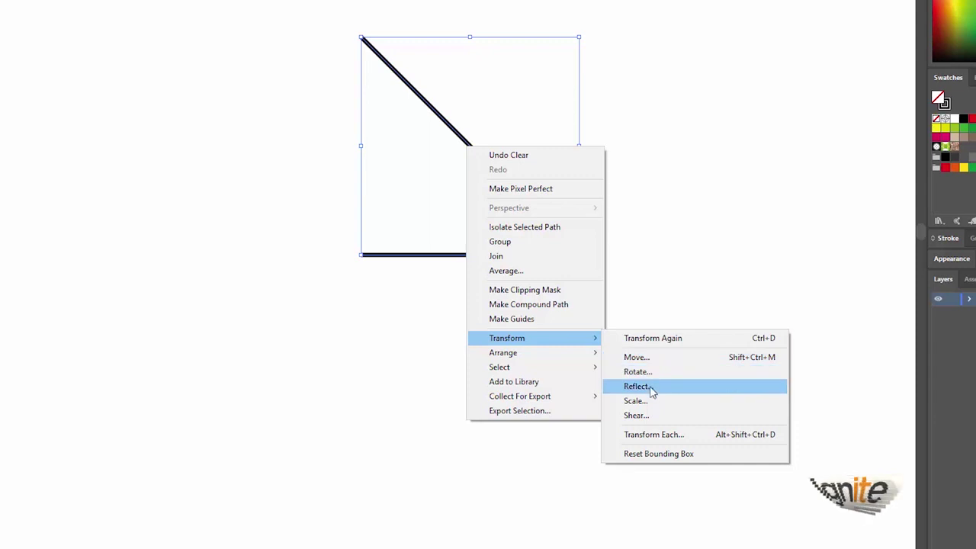
click(652, 390)
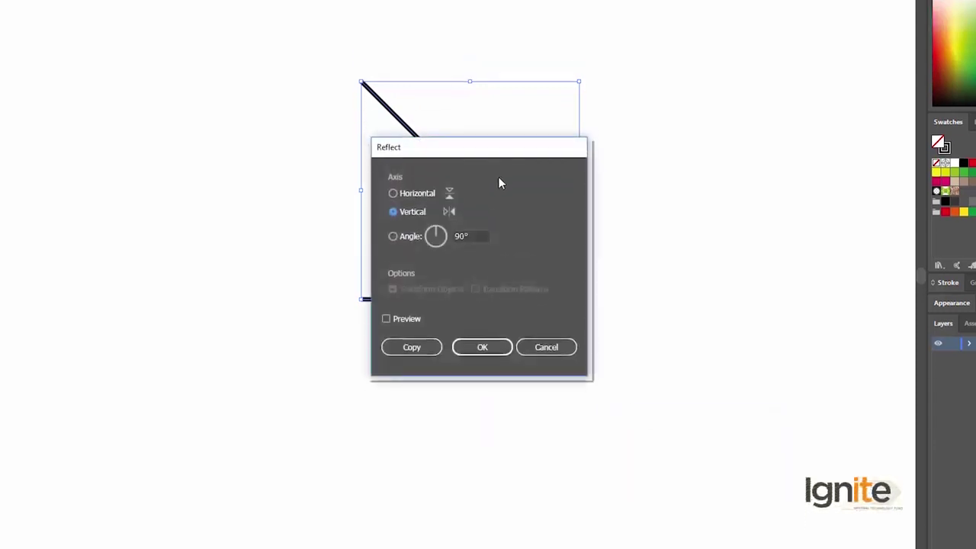
drag(572, 220, 732, 173)
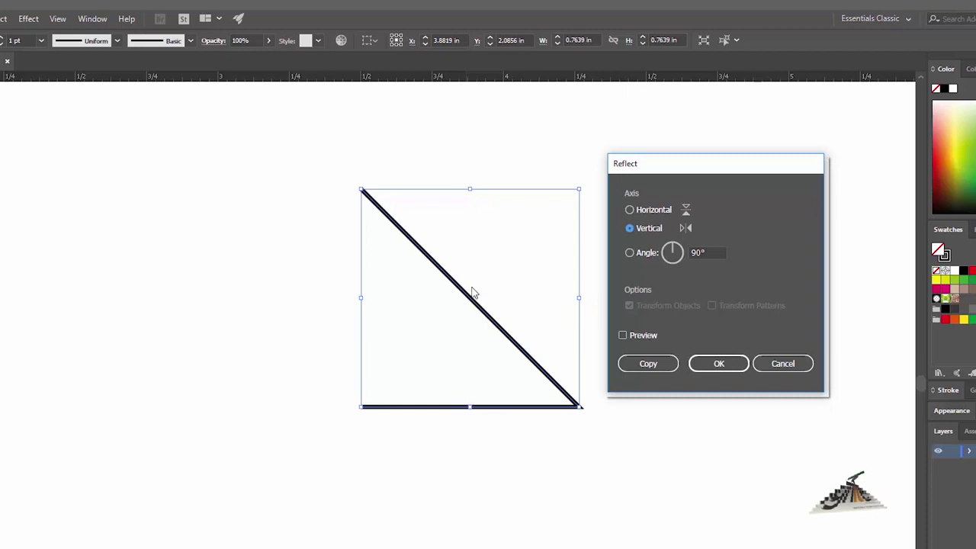
click(622, 335)
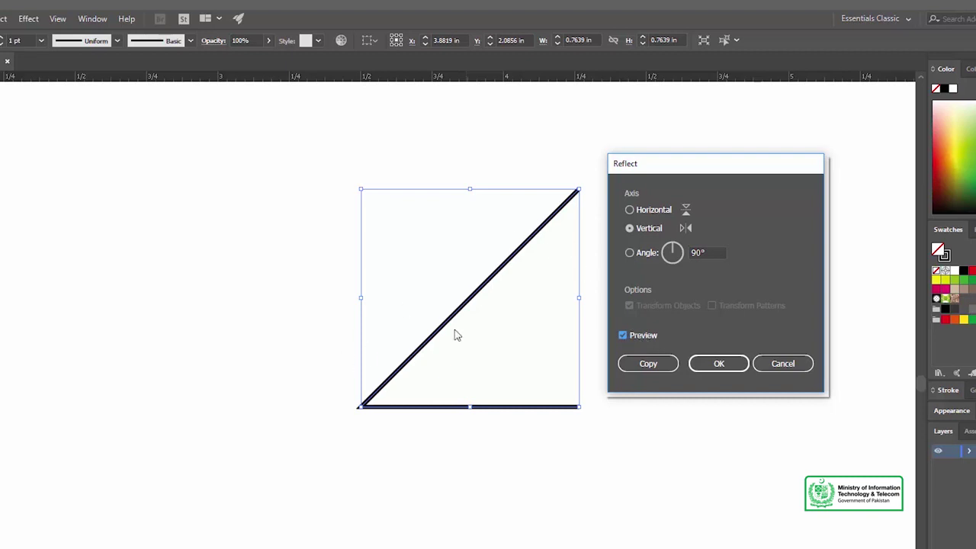
click(630, 210)
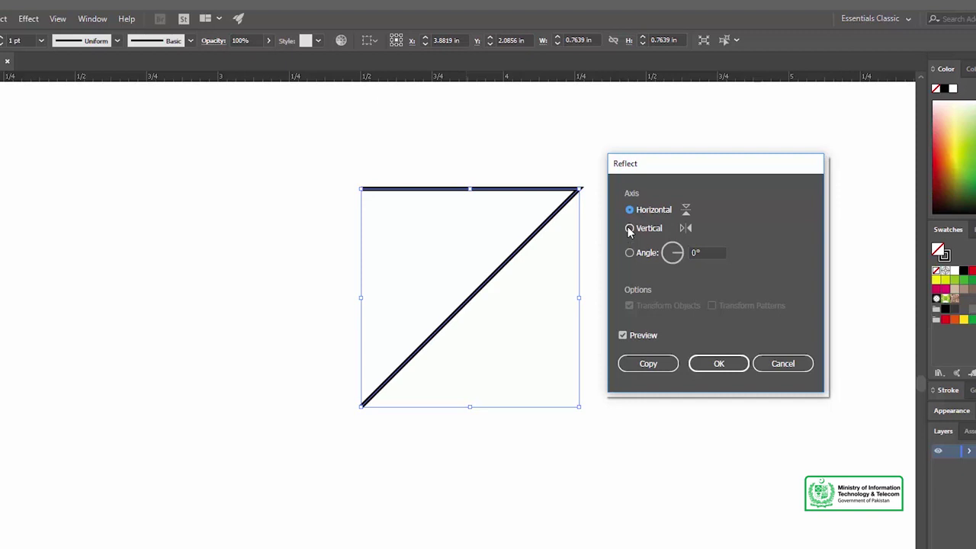
click(629, 229)
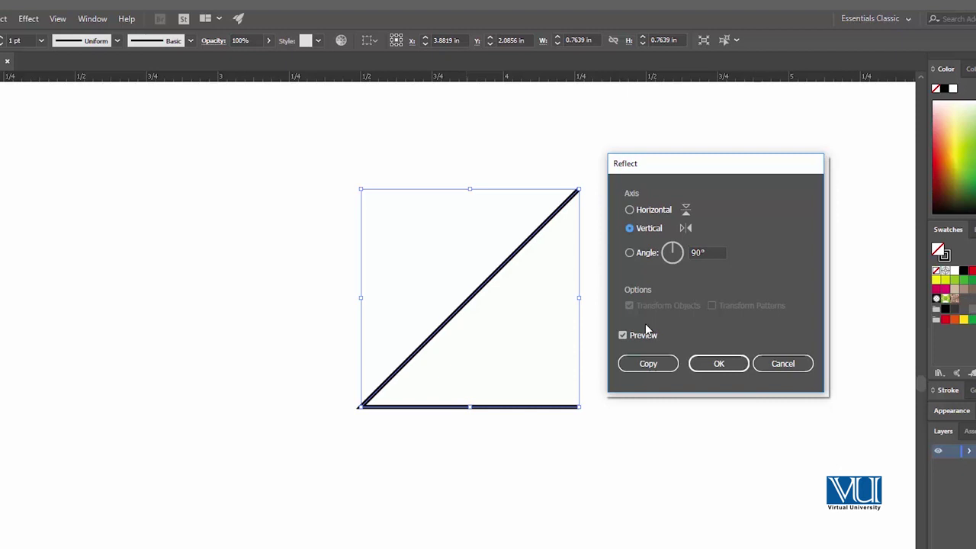
click(648, 364)
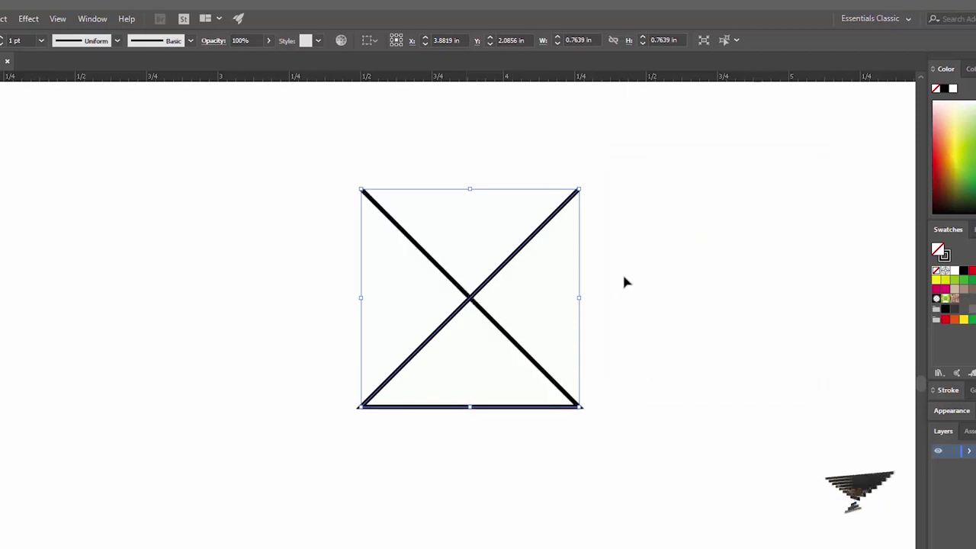
click(623, 236)
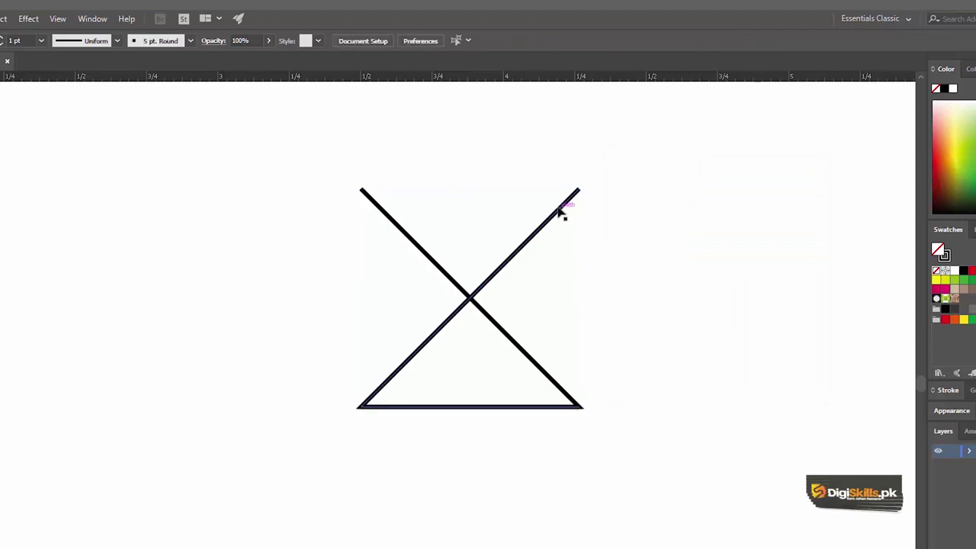
- Move the mirrored half to the left of the original and zoom in on both halves
drag(562, 215, 309, 214)
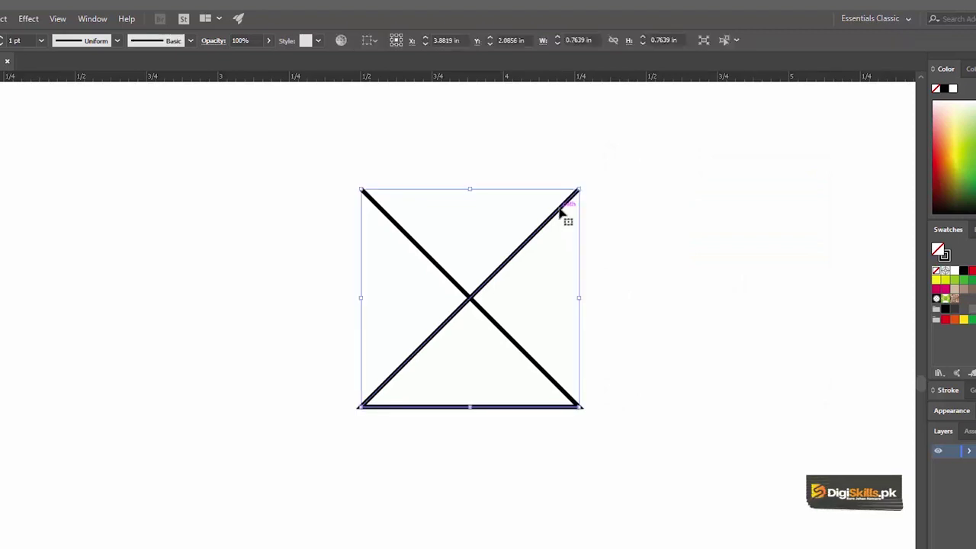
click(335, 133)
key(z)
click(163, 152)
alt+click(270, 208)
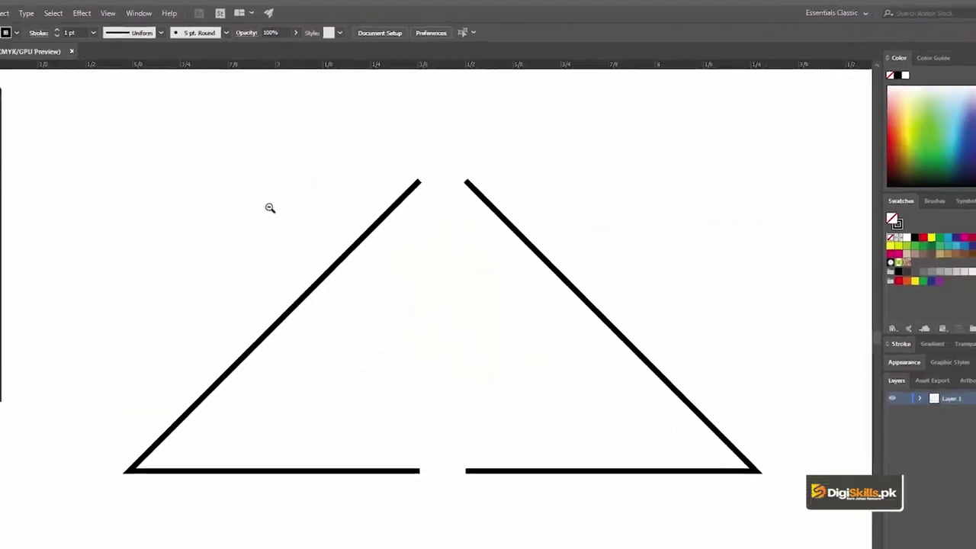
- Zoom in on the apex gap and marquee-select its two top endpoints with Direct Selection
key(b)
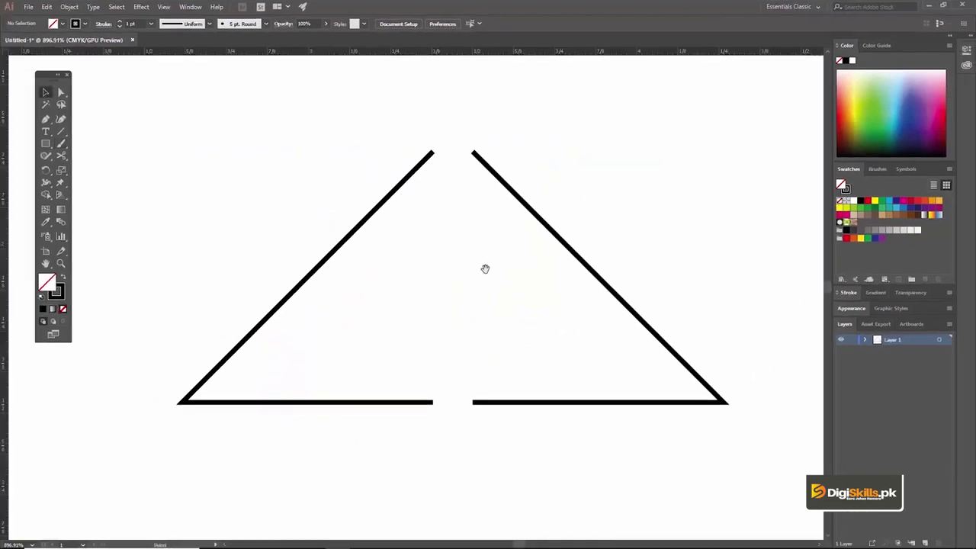
drag(485, 269, 466, 239)
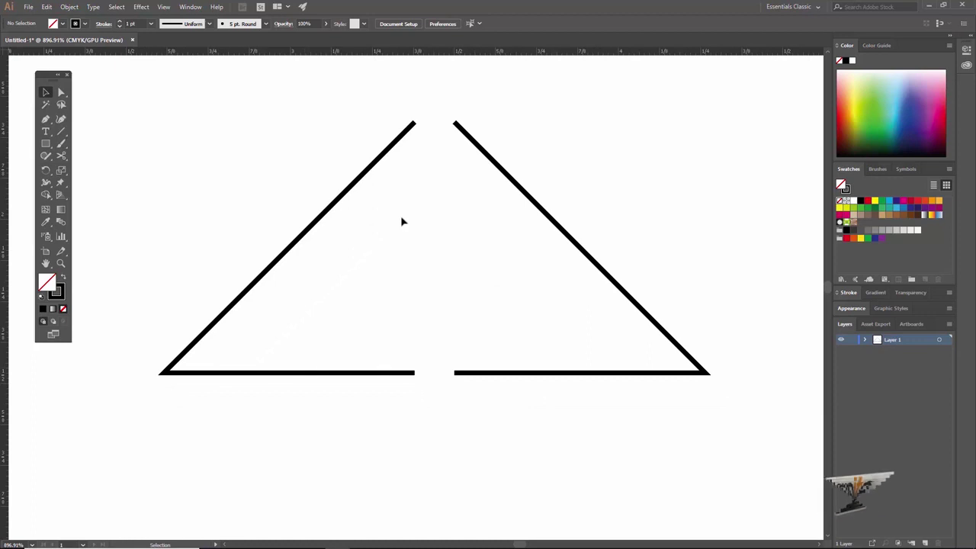
click(456, 139)
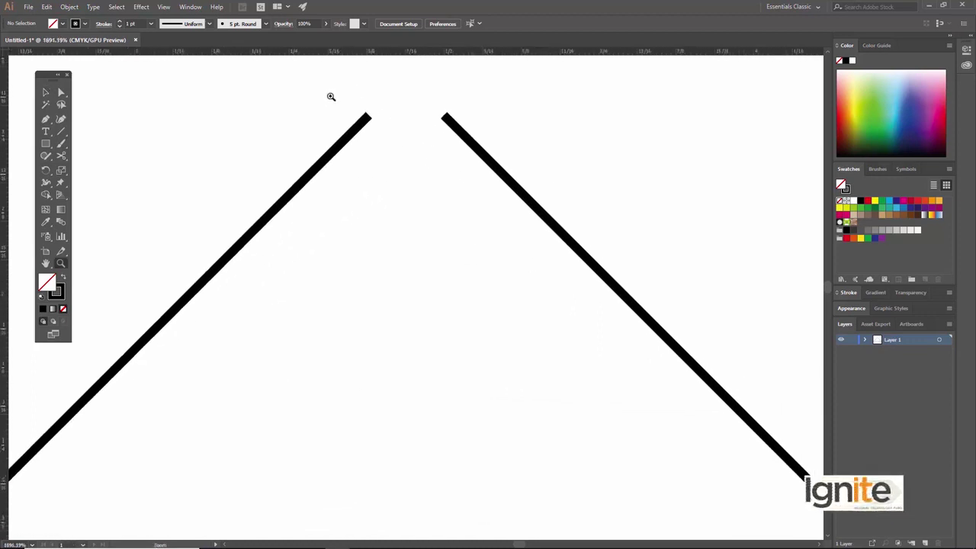
click(61, 93)
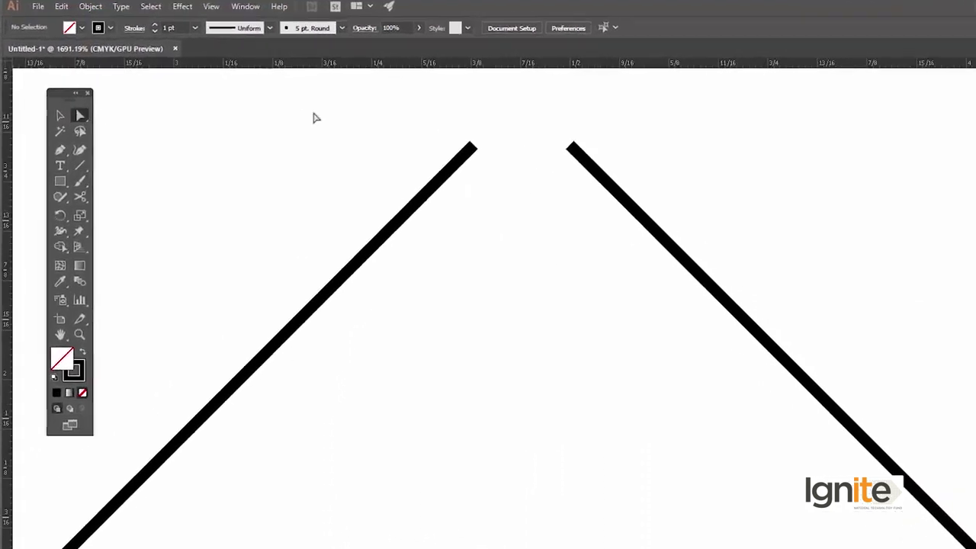
drag(751, 265, 709, 240)
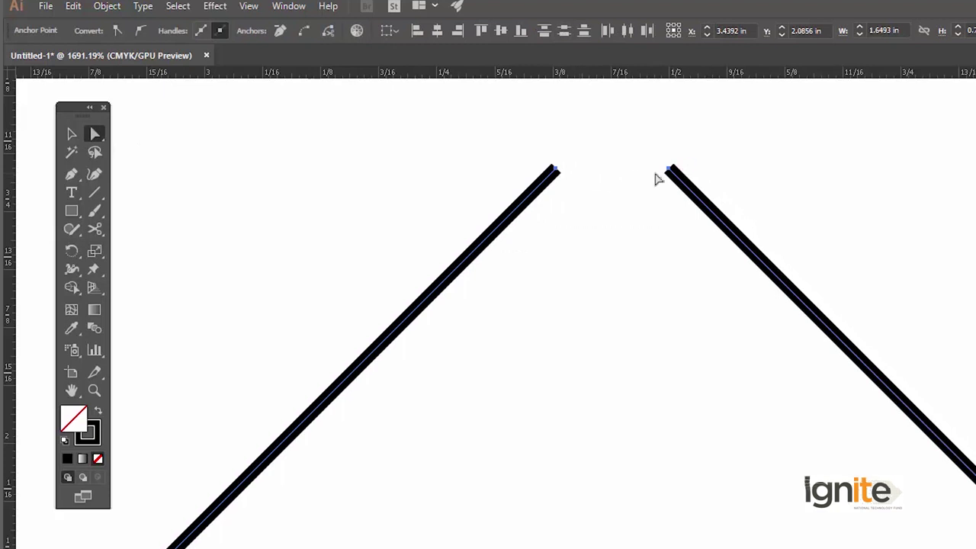
right_click(610, 177)
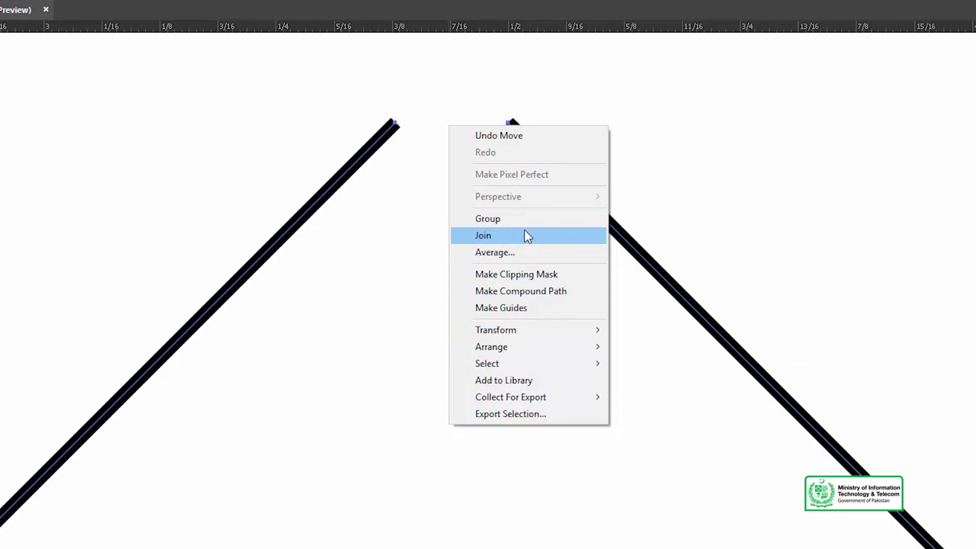
click(523, 234)
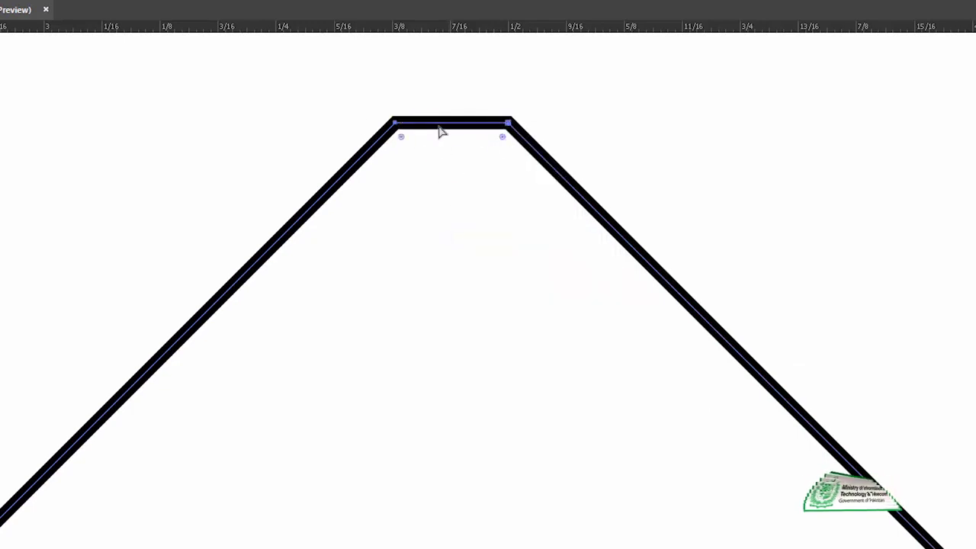
key(ctrl+z)
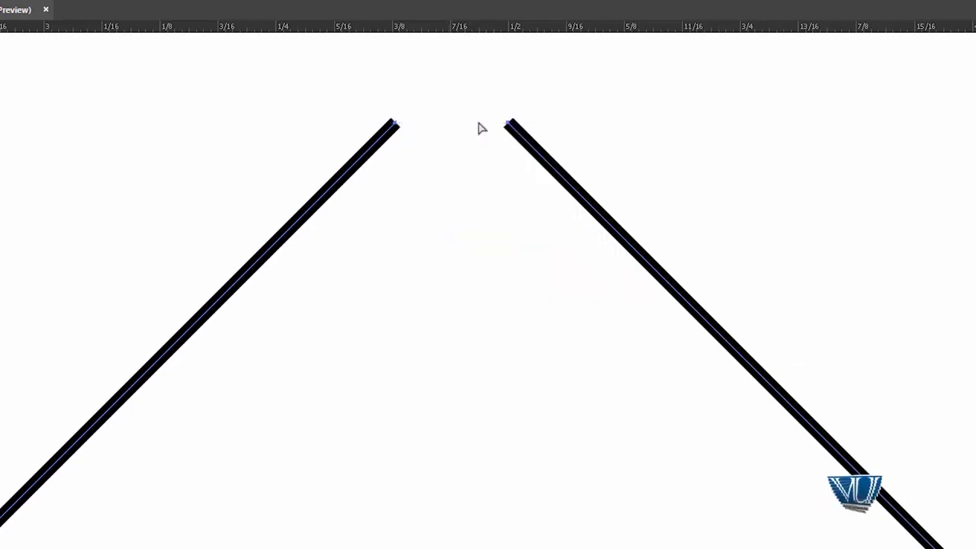
drag(541, 429, 558, 333)
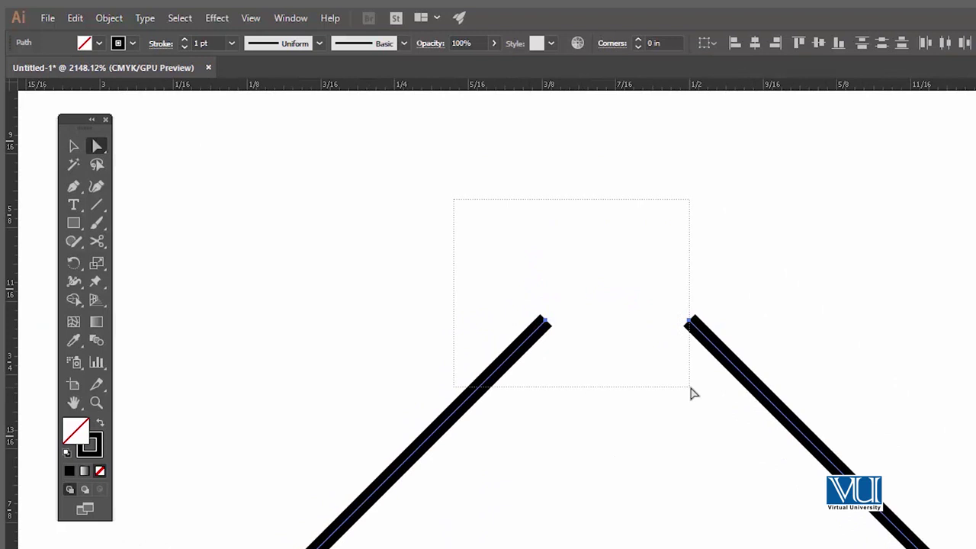
drag(691, 393, 690, 388)
right_click(580, 282)
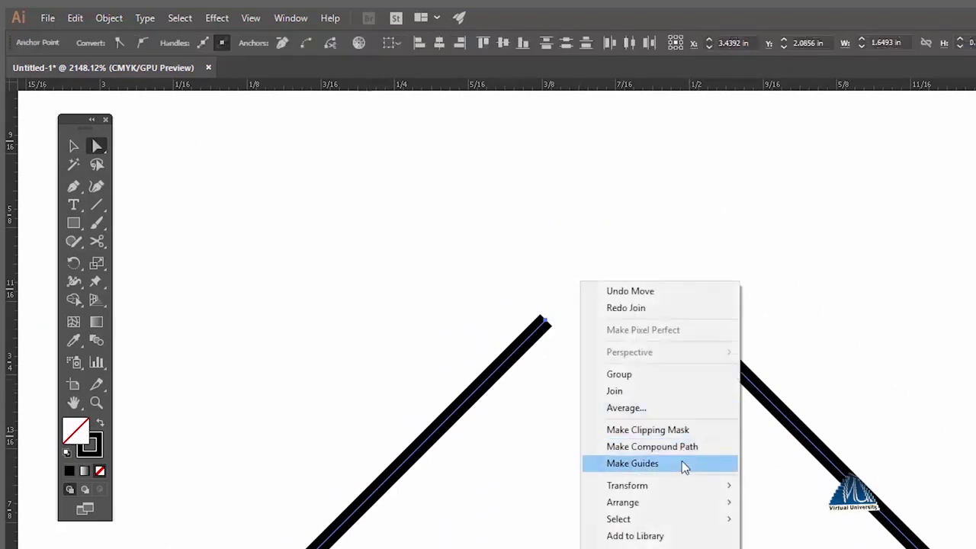
click(660, 390)
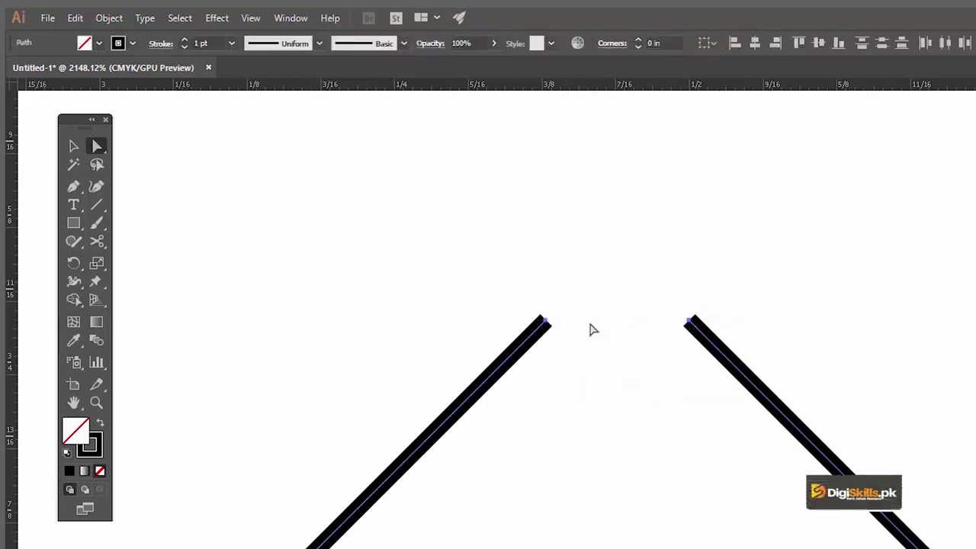
- Average the two apex endpoints on both axes and join them into one peak corner
right_click(610, 313)
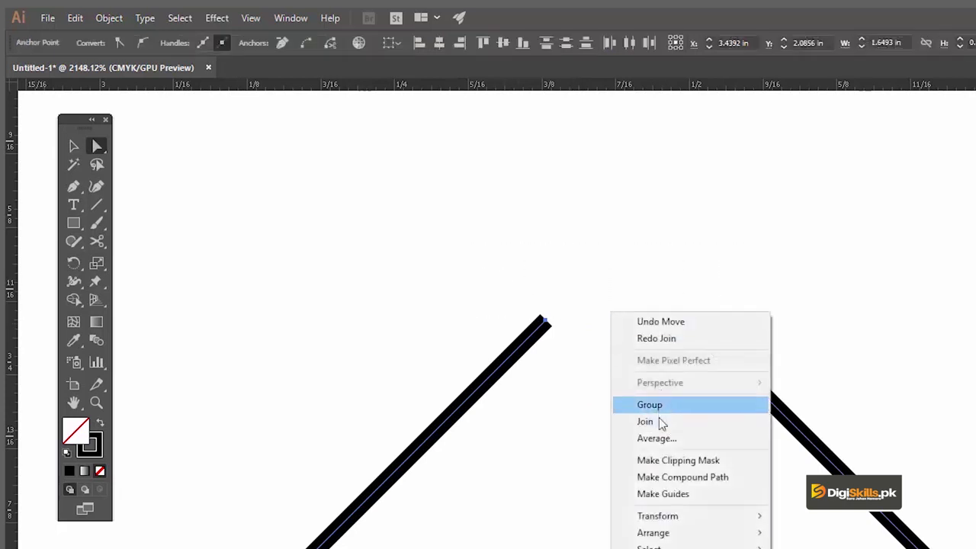
click(660, 439)
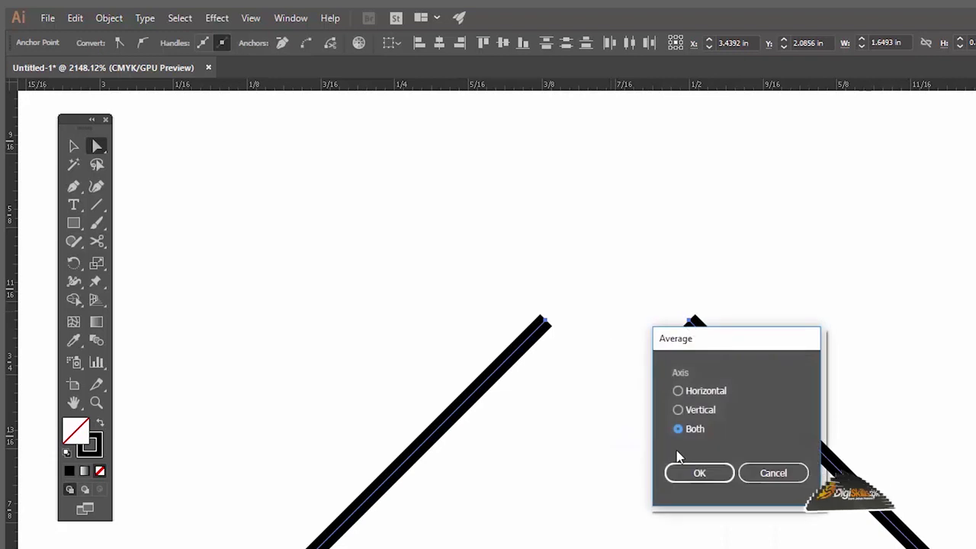
click(696, 473)
right_click(561, 279)
click(622, 389)
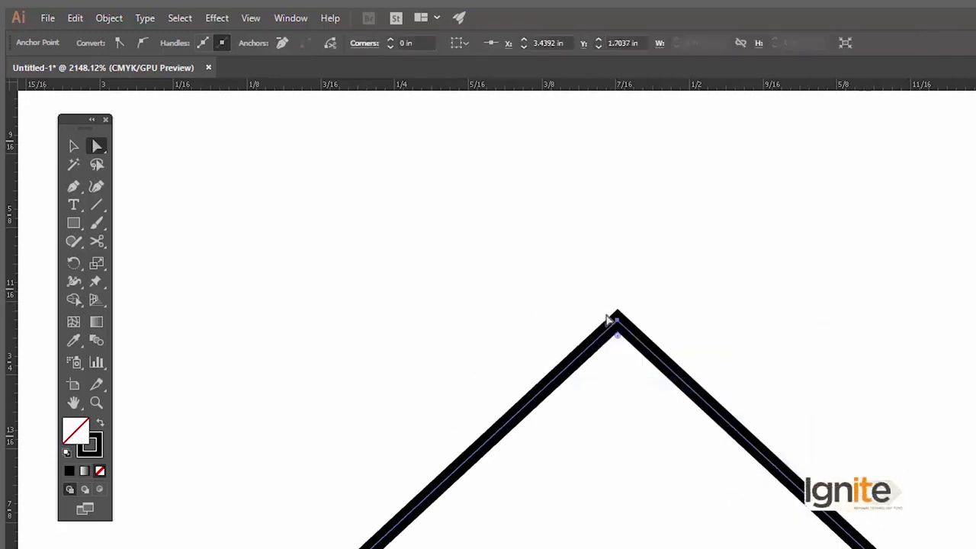
- Zoom and pan down to centre the gap between the two bottom line ends
key(z)
alt+click(634, 472)
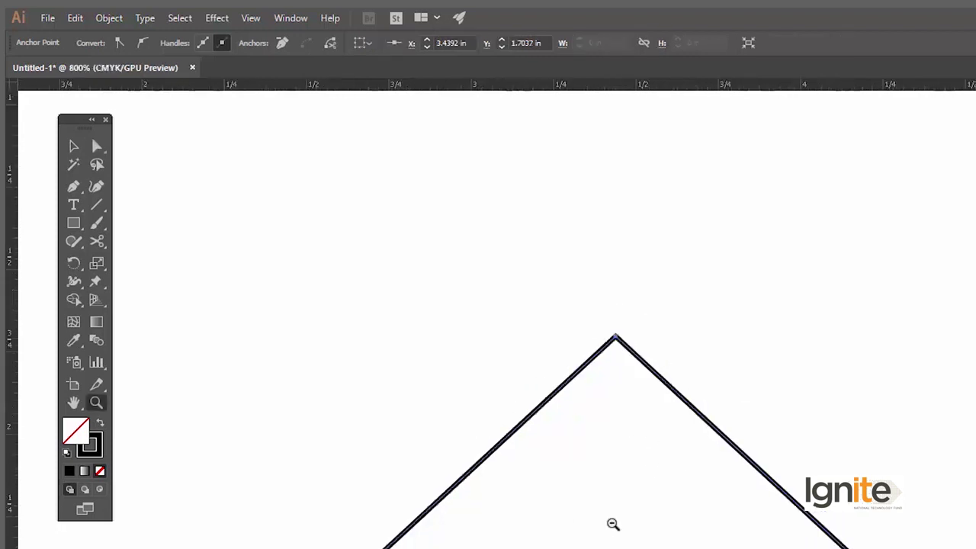
drag(580, 543, 656, 543)
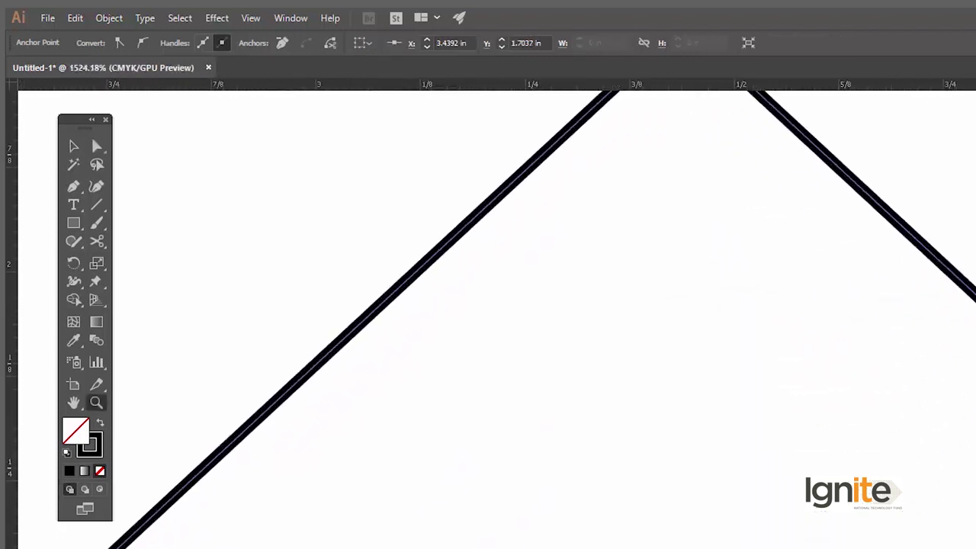
key(v)
drag(665, 99, 636, 157)
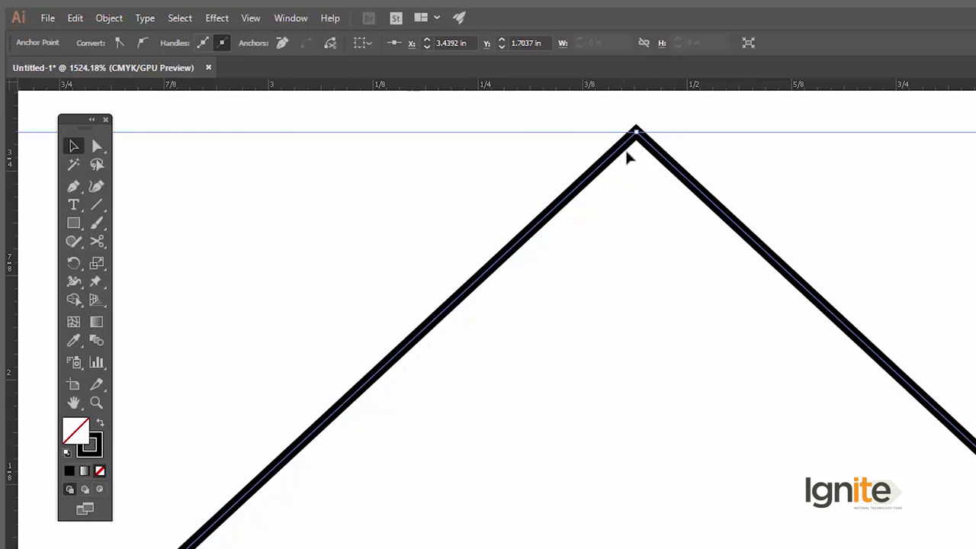
drag(636, 499, 541, 411)
key(z)
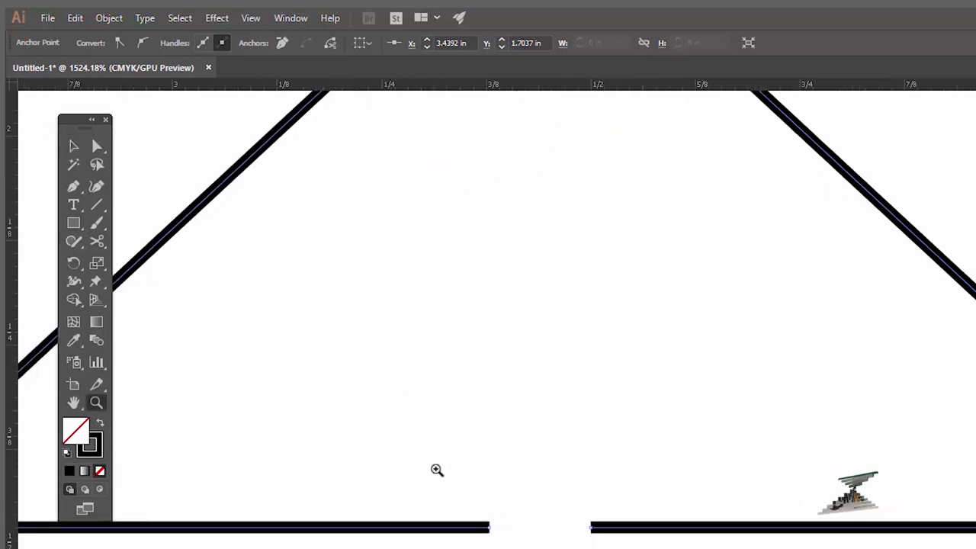
click(437, 470)
key(f)
drag(740, 462, 603, 370)
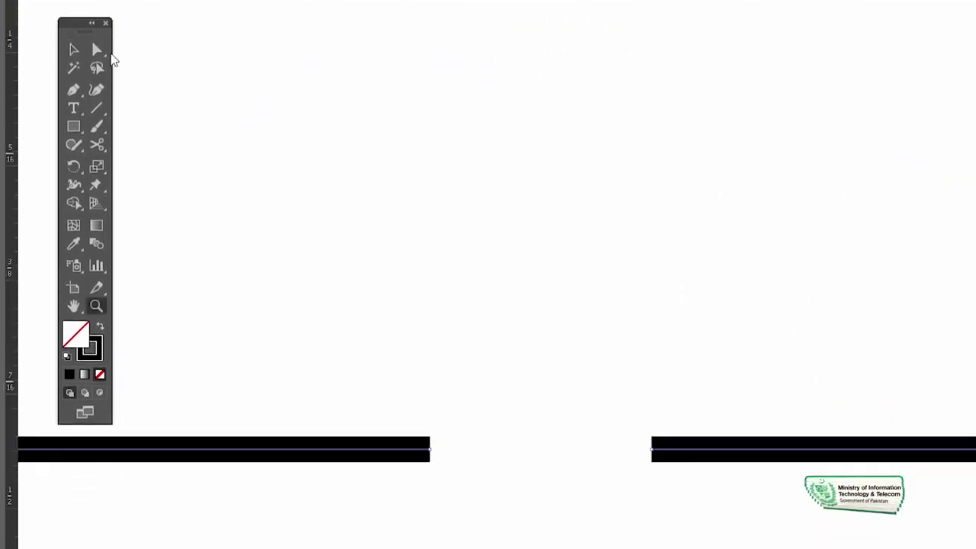
click(97, 49)
- Average the two base endpoints on both axes, join them, and zoom out to the whole triangle
drag(346, 304, 720, 532)
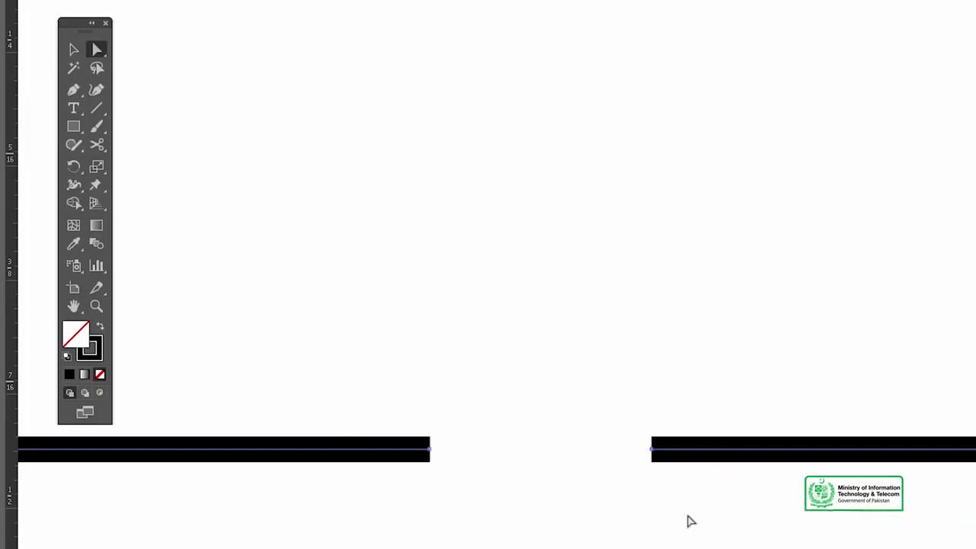
right_click(447, 449)
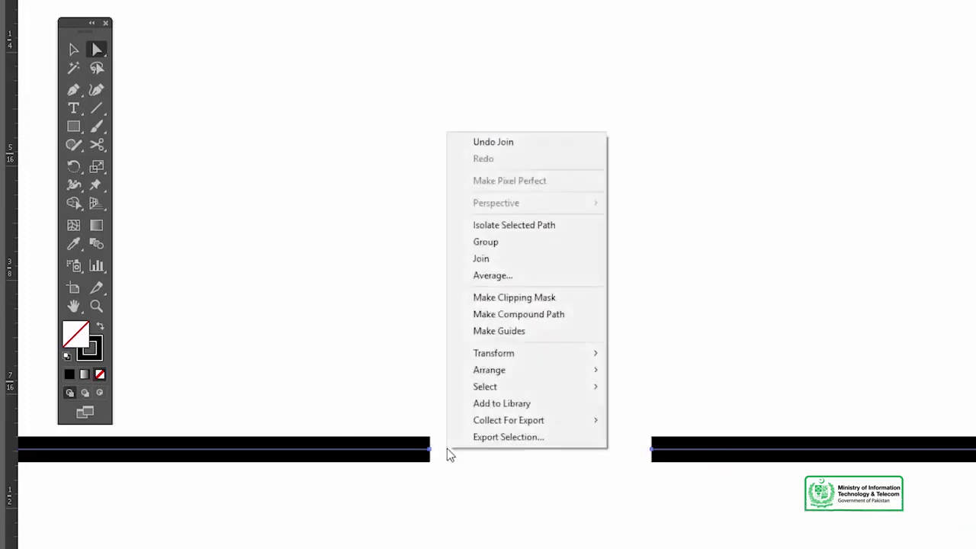
click(524, 274)
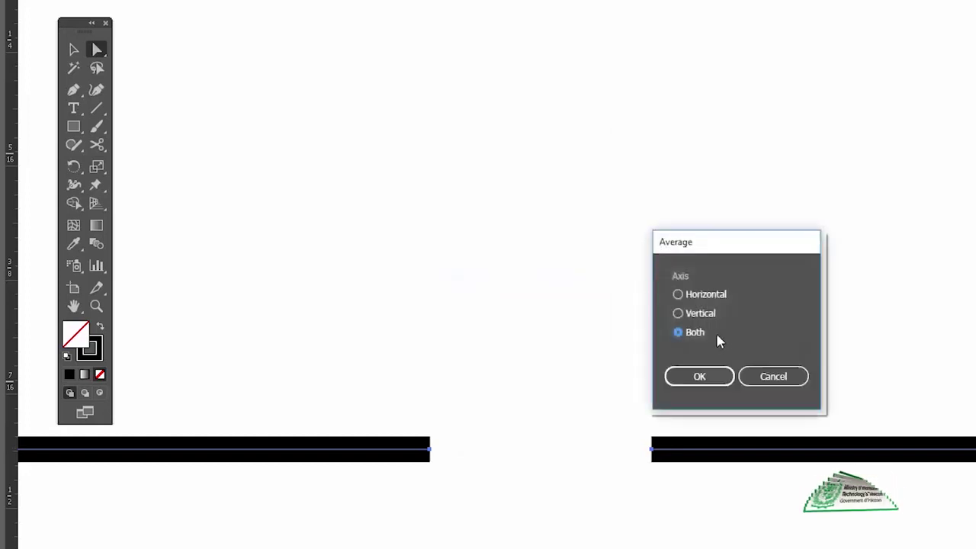
click(712, 373)
right_click(536, 287)
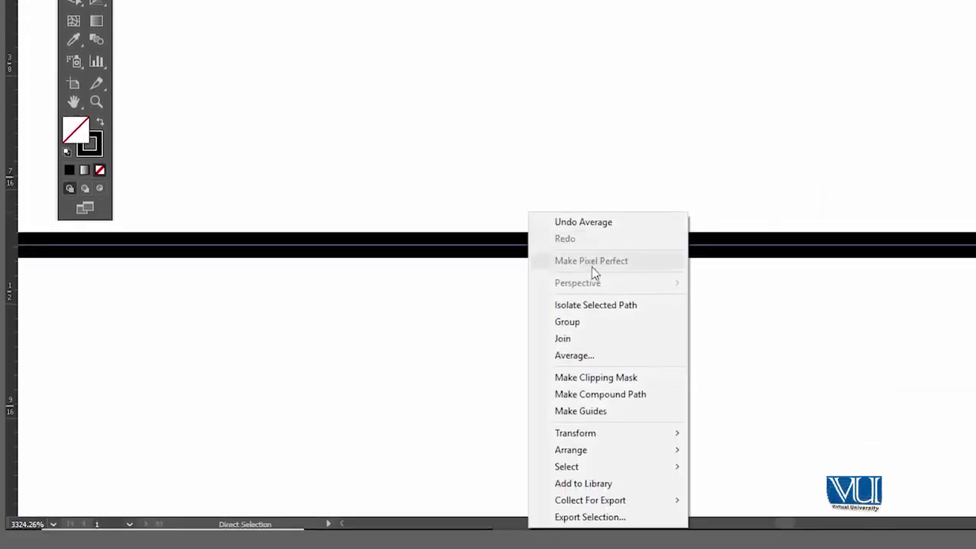
click(602, 338)
key(z)
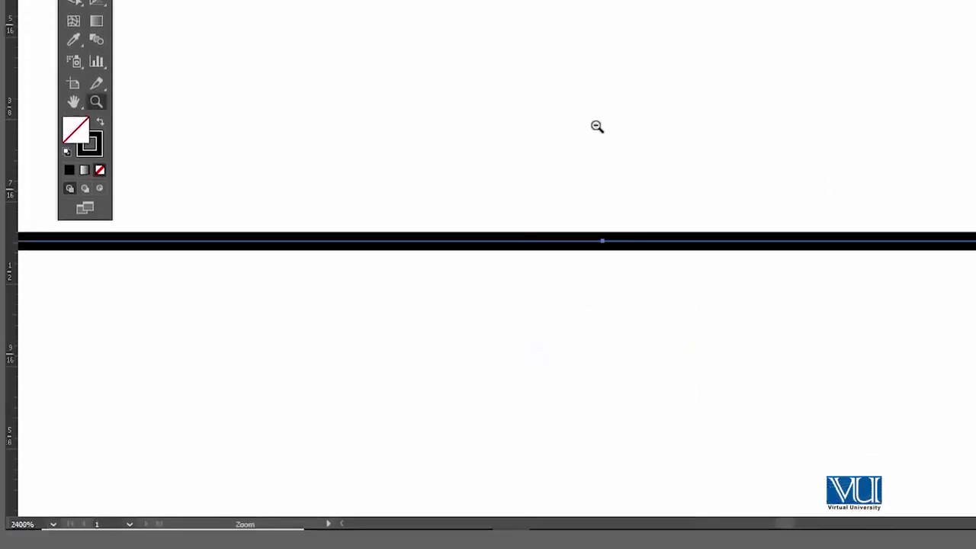
key(ctrl+minus)
key(ctrl+minus)
key(ctrl+minus)
key(v)
click(756, 211)
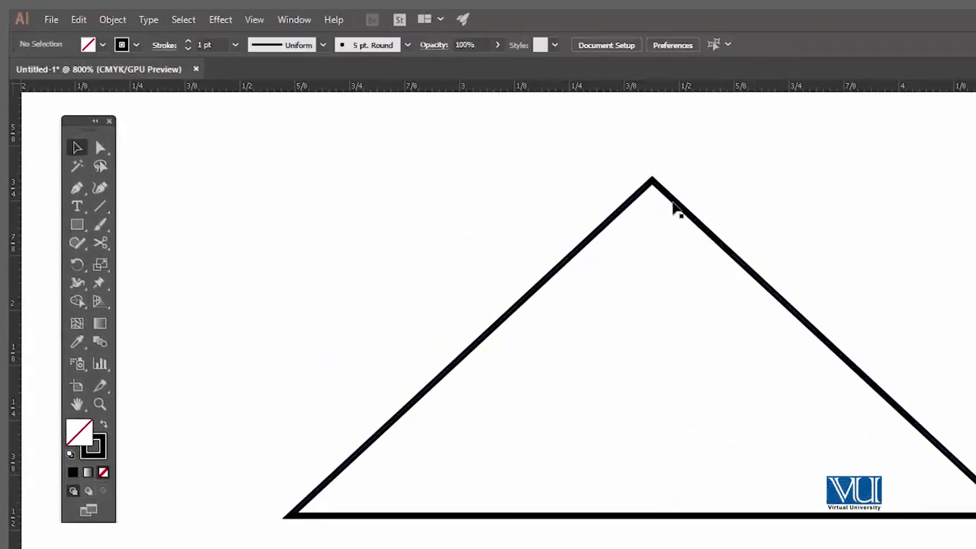
- Select the triangle and swap its black outline into a black fill with no stroke
click(681, 208)
drag(679, 200, 948, 322)
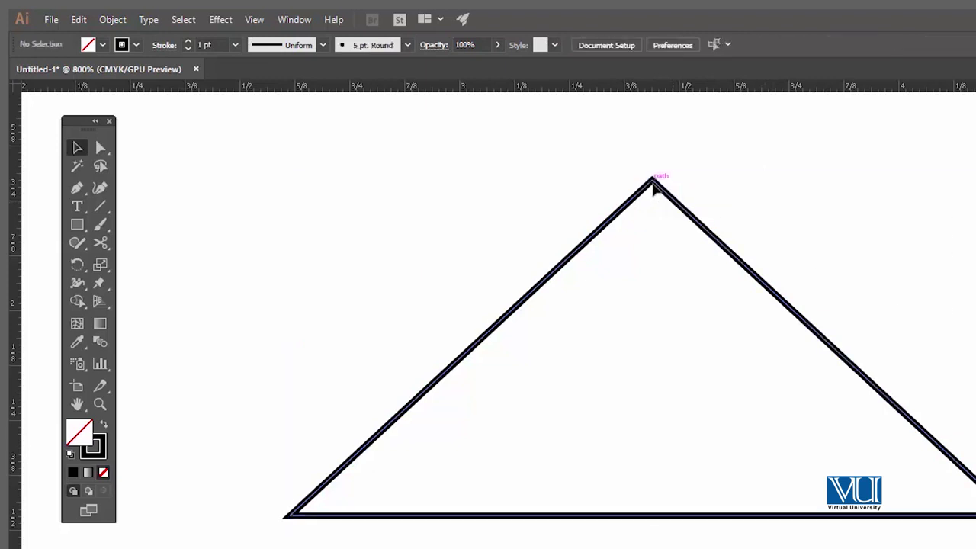
drag(653, 183, 654, 184)
click(690, 178)
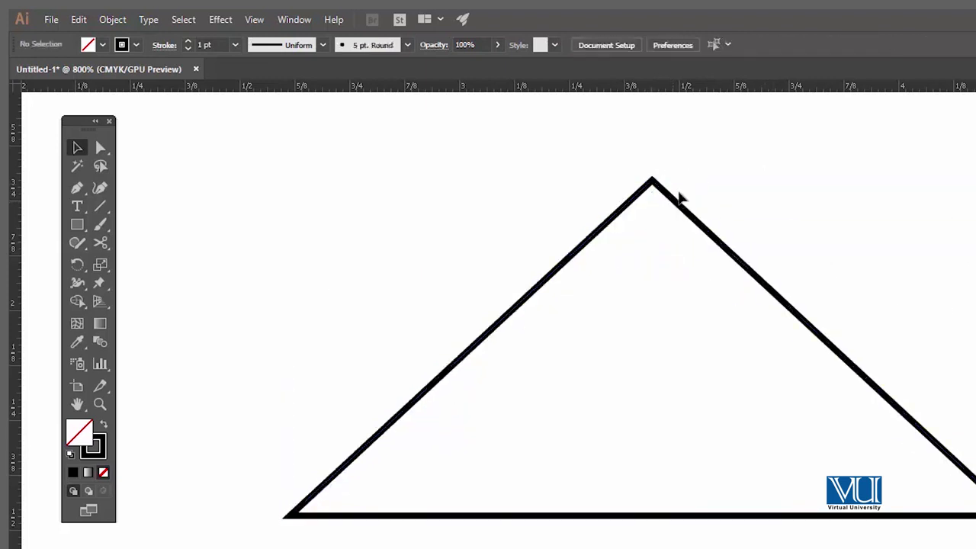
click(678, 200)
click(621, 144)
click(662, 196)
drag(662, 196, 477, 274)
key(ctrl+z)
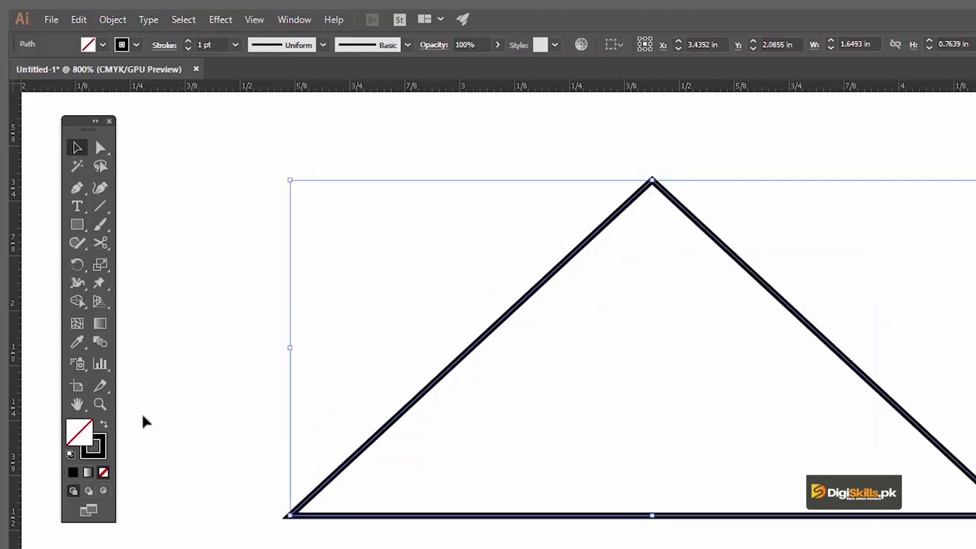
key(shift+x)
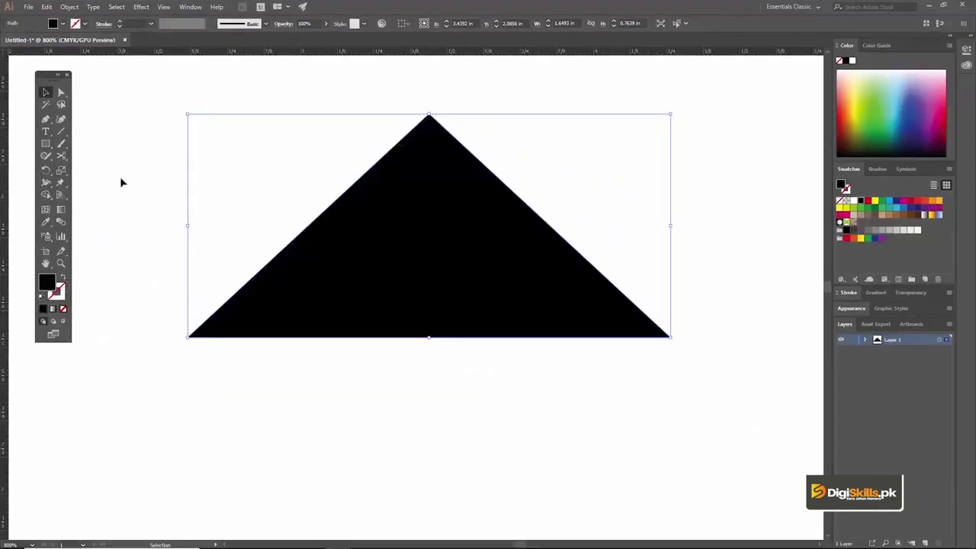
click(122, 182)
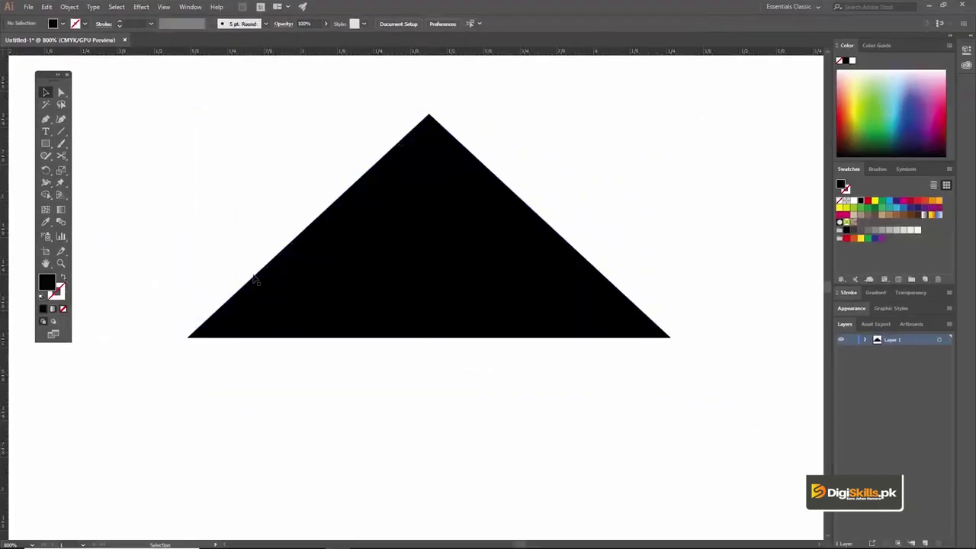
- Zoom out to 600%, set the fill to yellow, and delete the triangle
key(ctrl+minus)
click(394, 285)
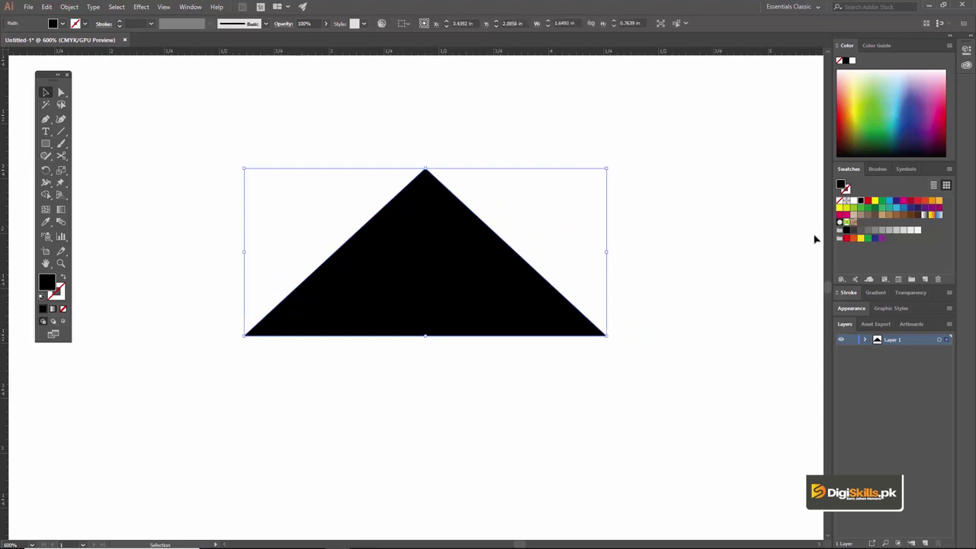
click(875, 201)
key(Delete)
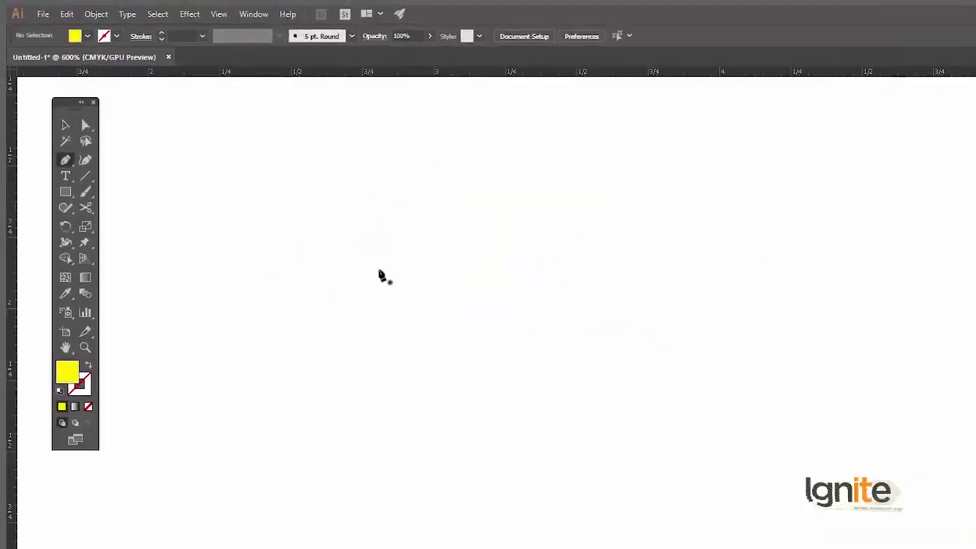
- Pen a three-anchor arched wave curve and make it a yellow stroke with no fill
click(476, 310)
key(v)
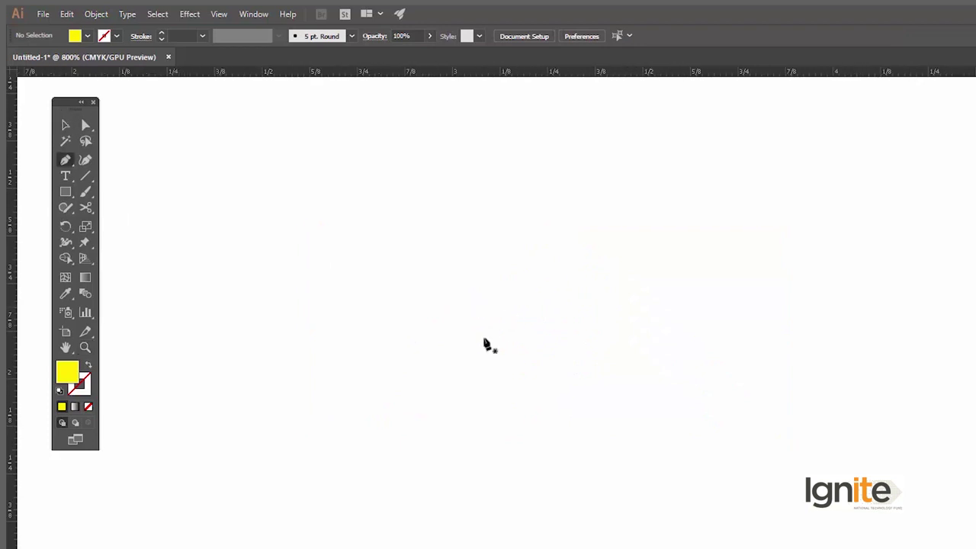
click(366, 371)
drag(671, 207, 822, 317)
drag(844, 391, 952, 289)
key(v)
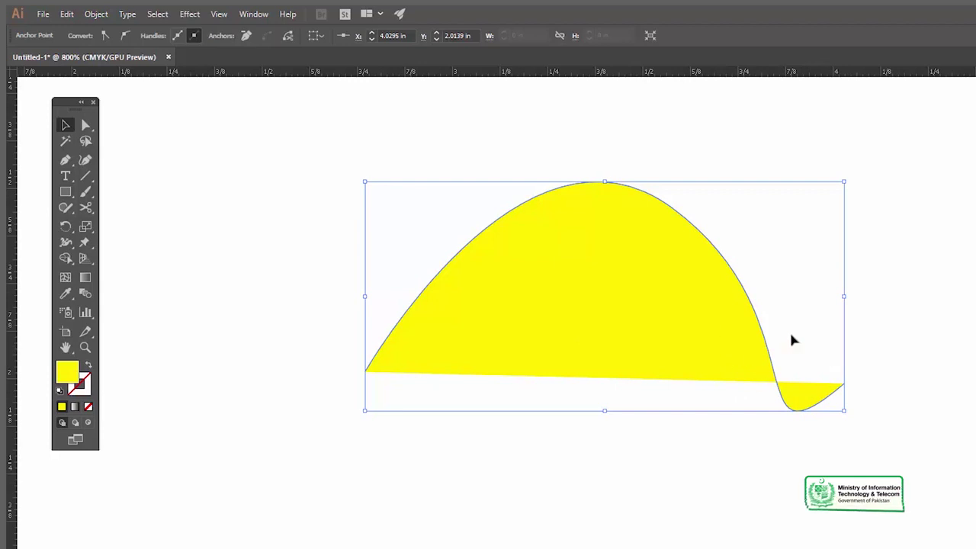
click(90, 365)
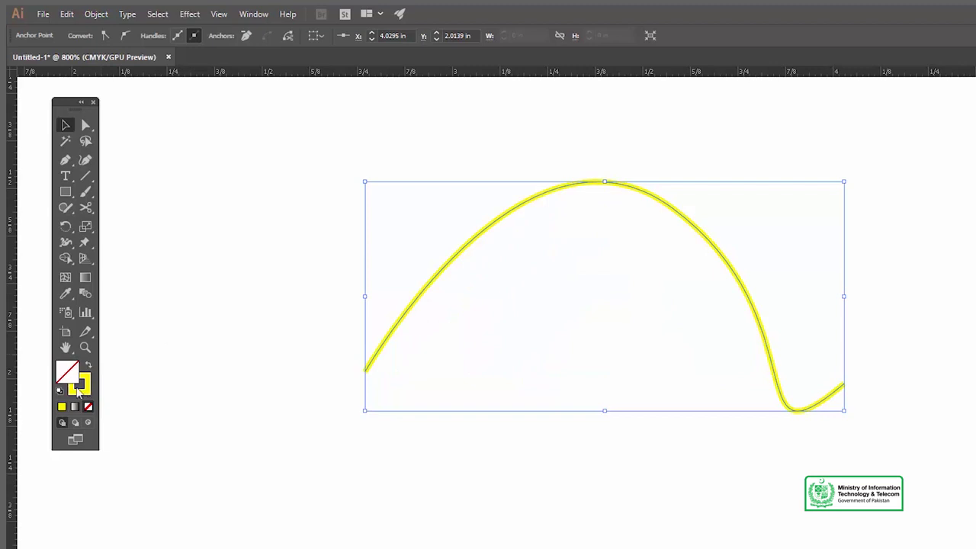
click(491, 199)
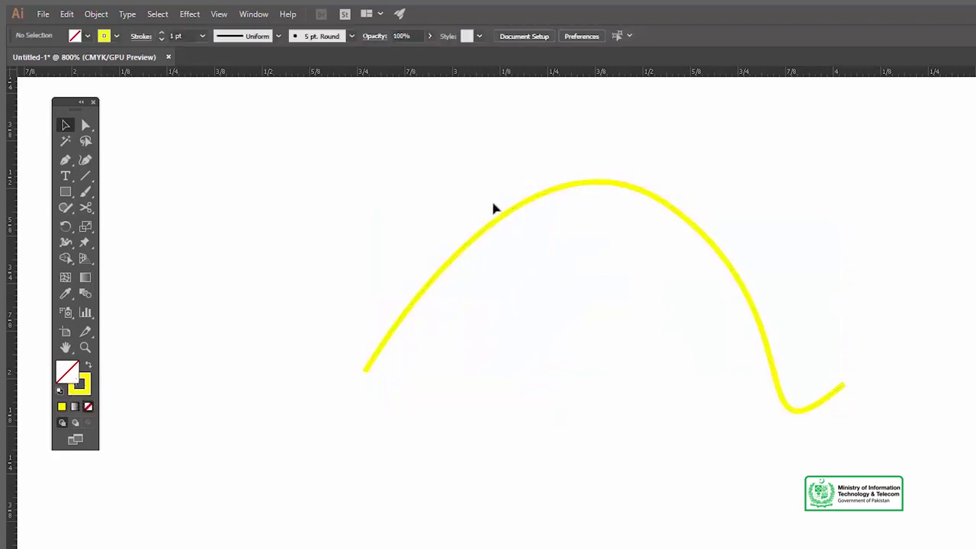
click(88, 36)
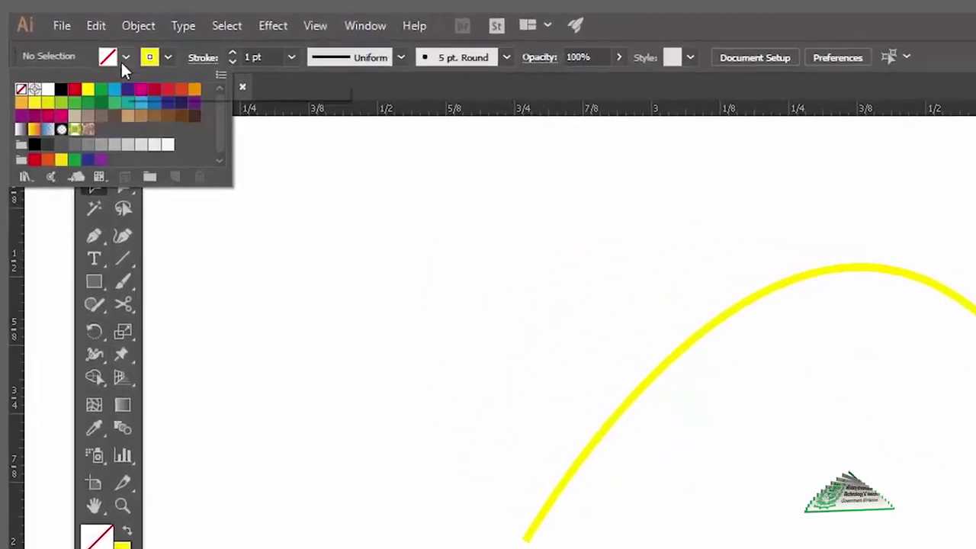
click(132, 61)
click(179, 62)
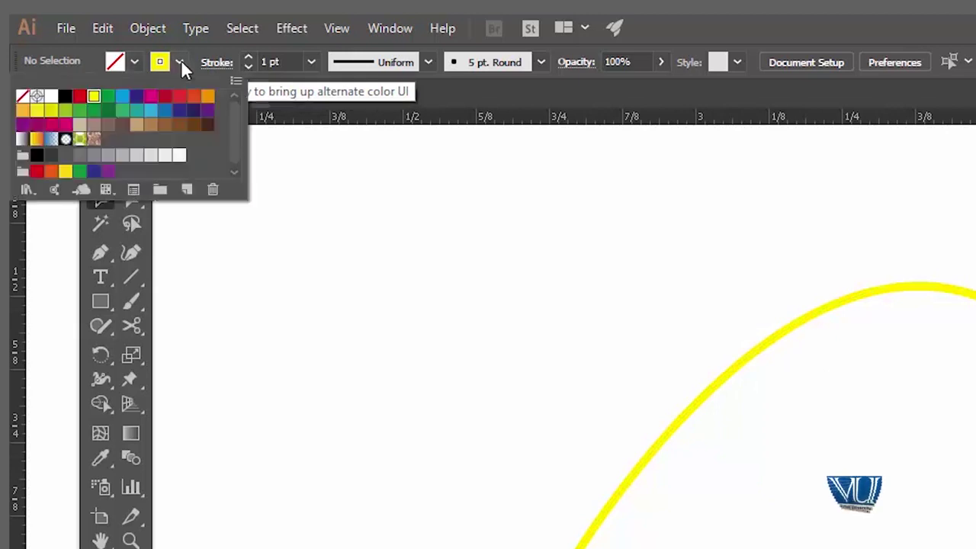
click(129, 60)
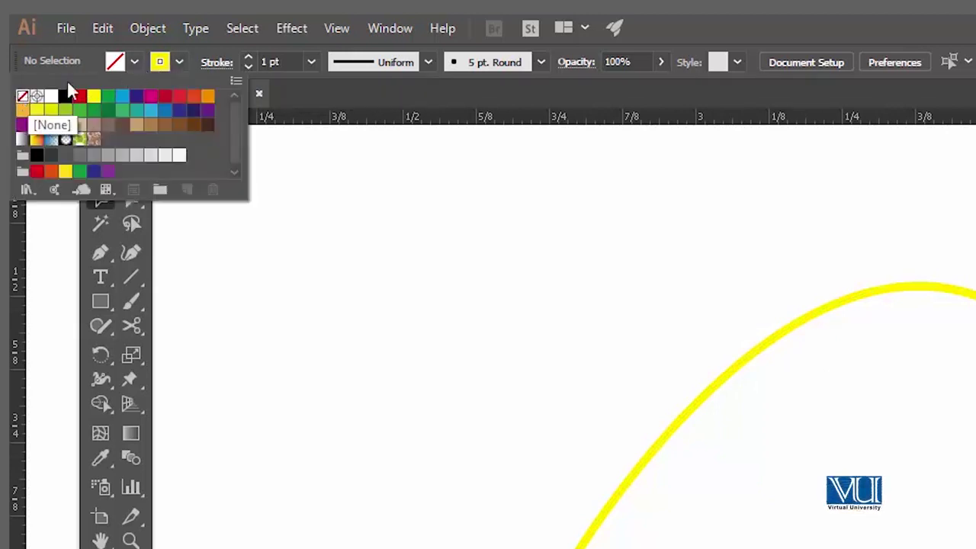
click(176, 62)
click(176, 62)
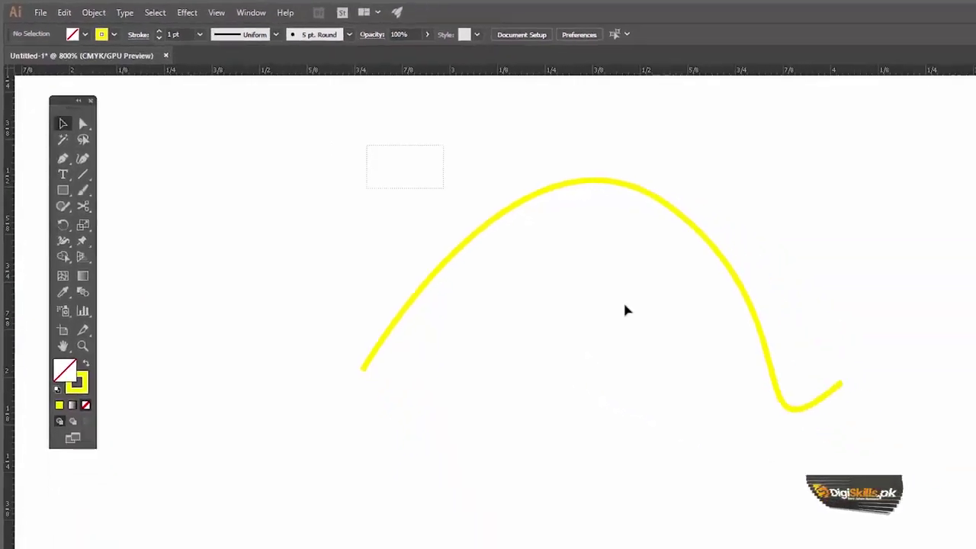
drag(626, 309, 292, 107)
click(115, 36)
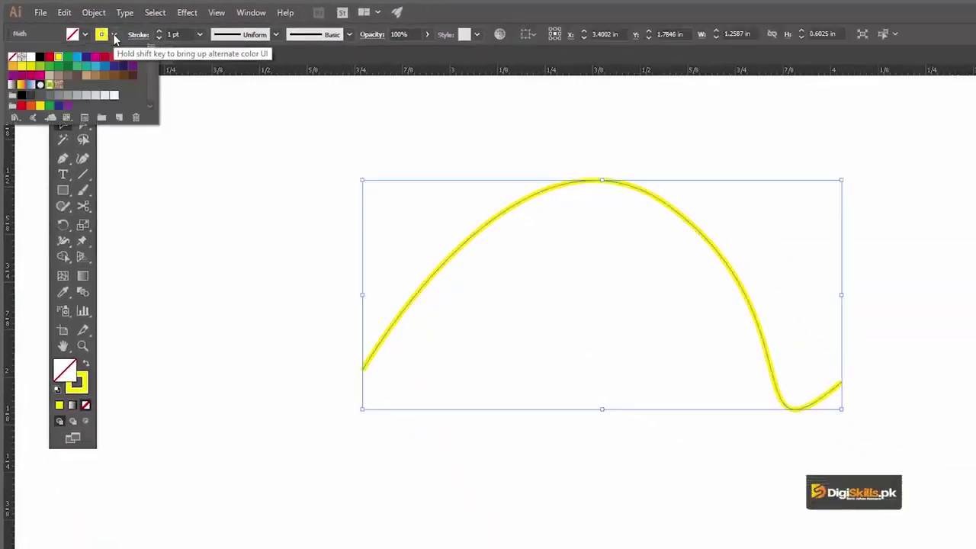
key(Escape)
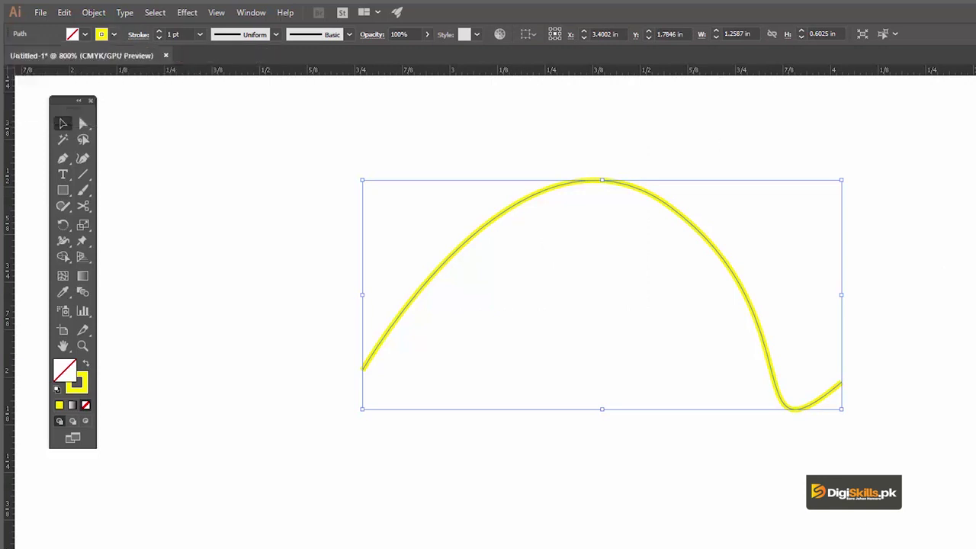
click(537, 130)
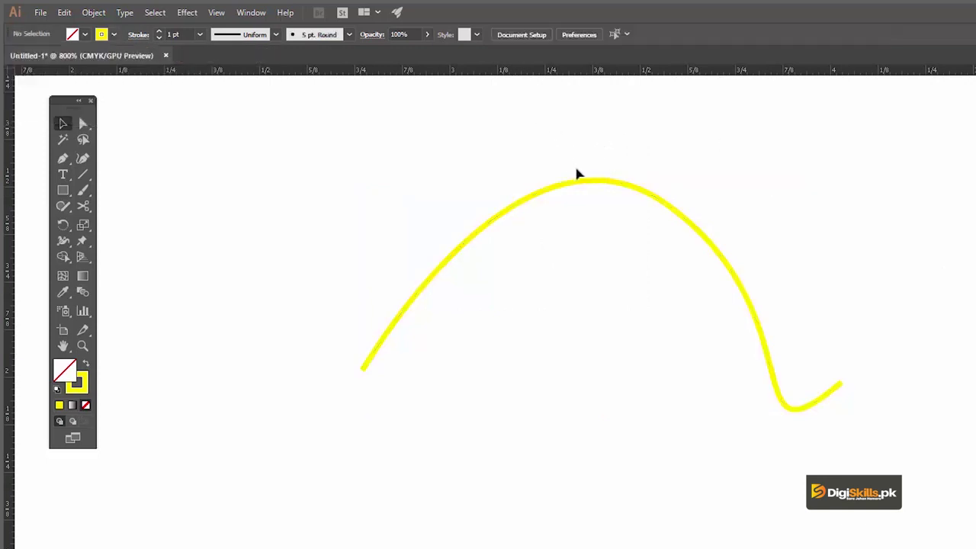
click(587, 183)
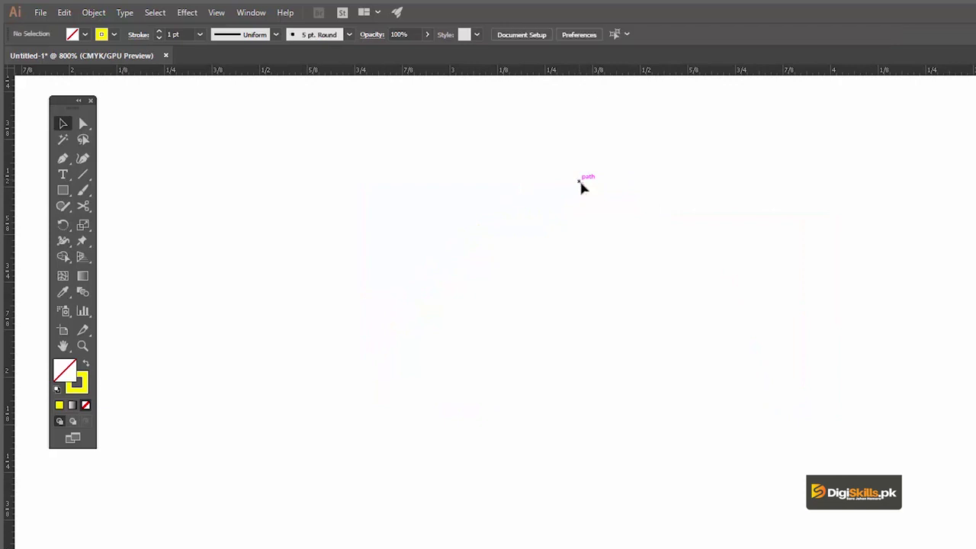
- Pen a two-anchor curve dipping downward, undoing the extra anchor added past the right edge
key(p)
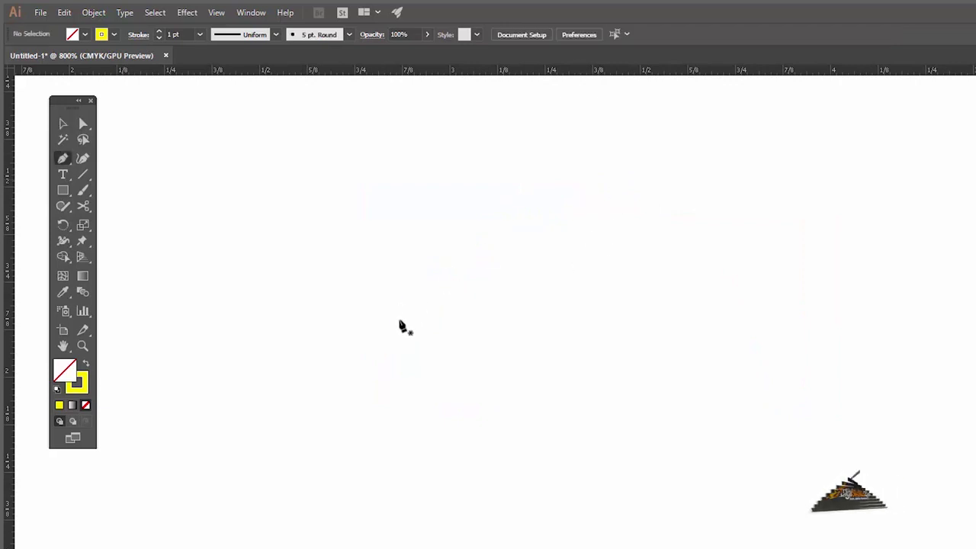
click(380, 306)
drag(745, 294, 899, 178)
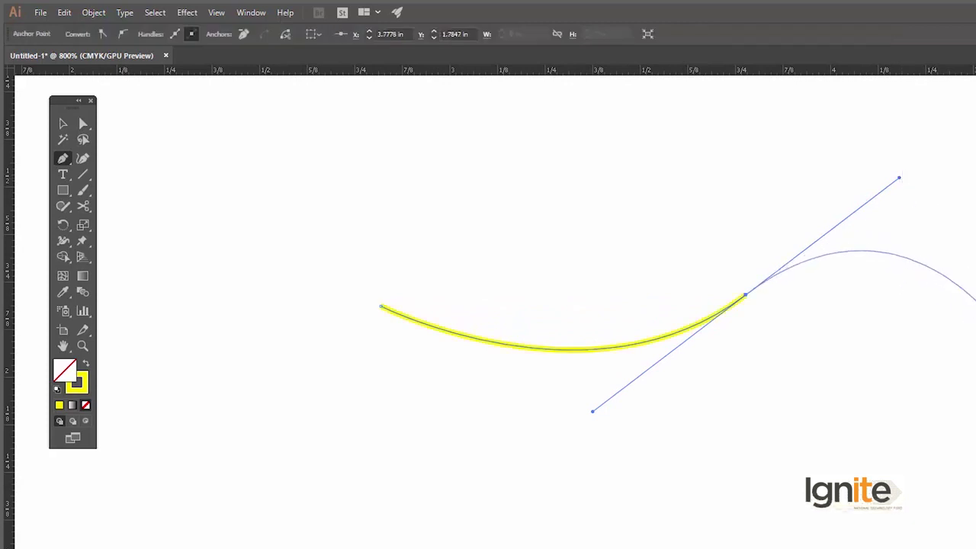
click(972, 328)
key(ctrl)
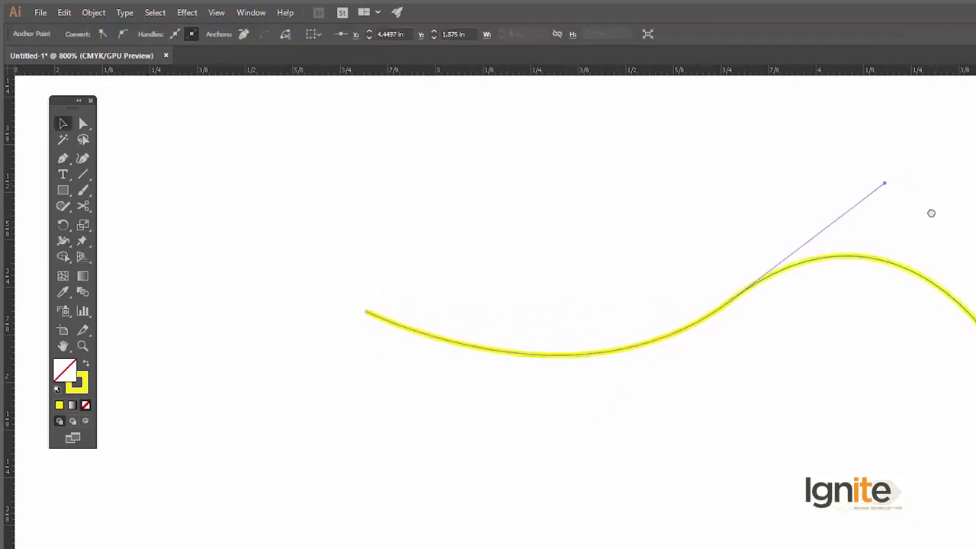
key(ctrl+z)
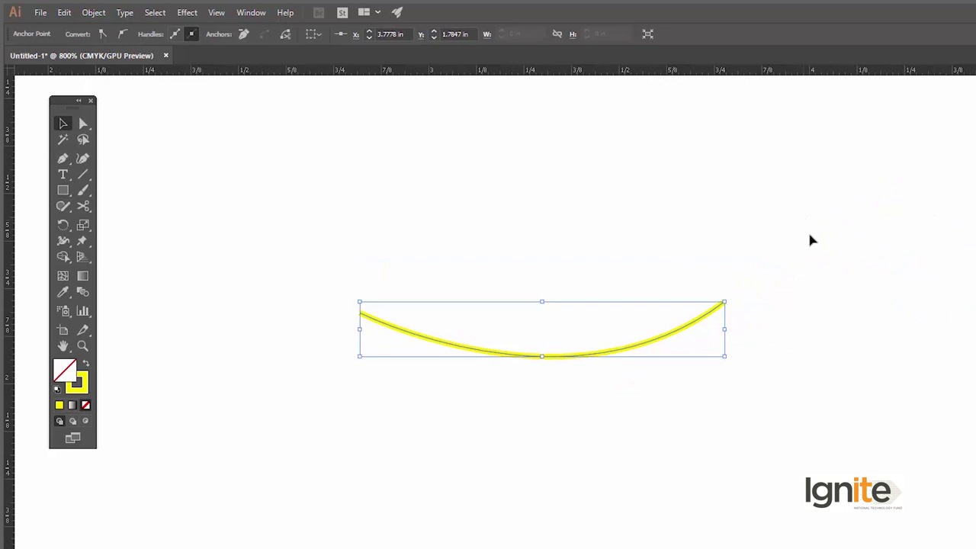
- Continue the path from its right end into a rounded hump
ctrl+click(724, 302)
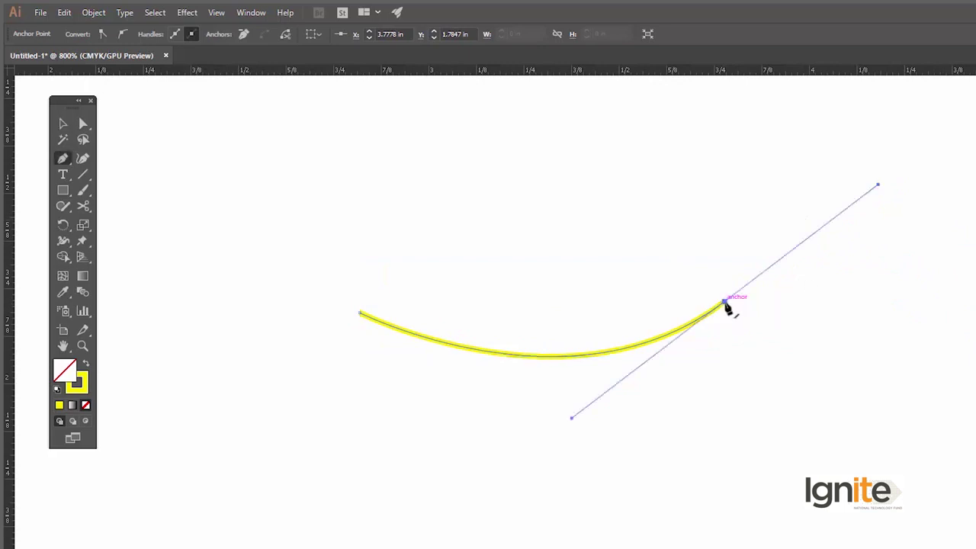
mouse_move(927, 317)
mouse_down()
mouse_move(975, 385)
mouse_move(781, 516)
mouse_move(747, 513)
mouse_up()
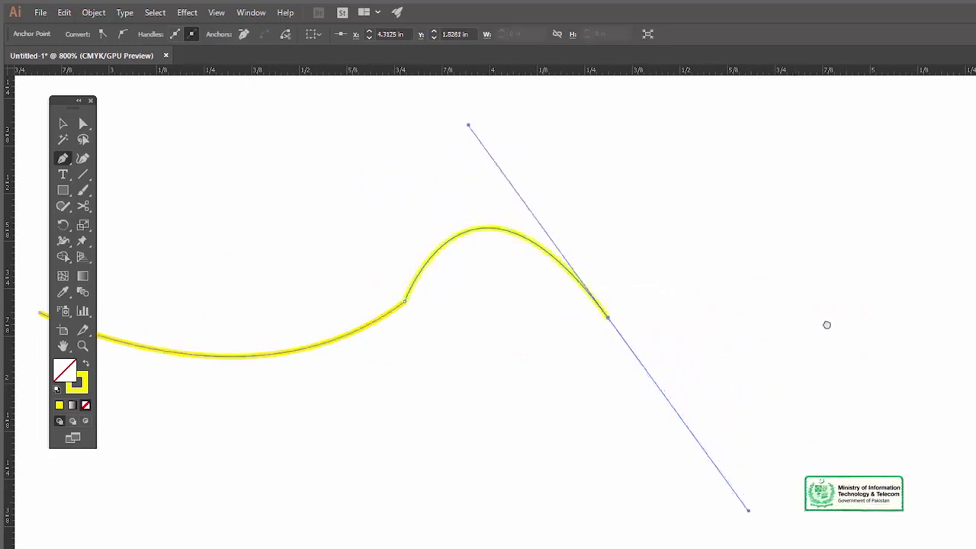
drag(700, 327, 880, 316)
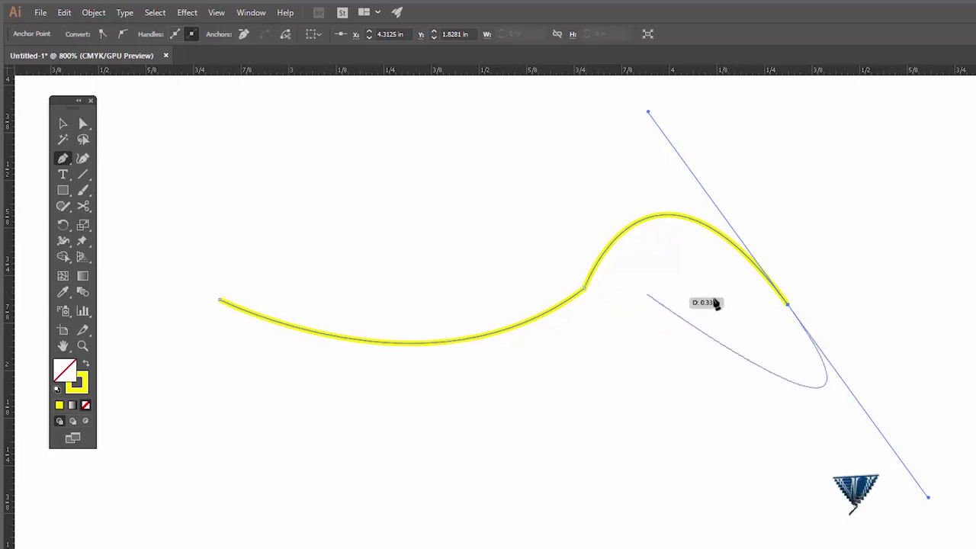
drag(789, 325, 789, 325)
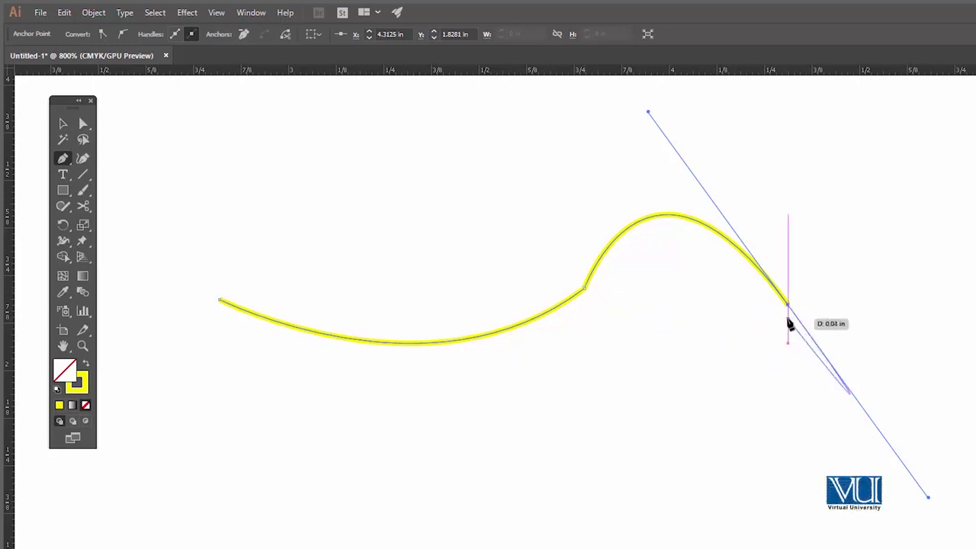
- Experiment with the curve's end-anchor direction handles using the Pen tool
key(v)
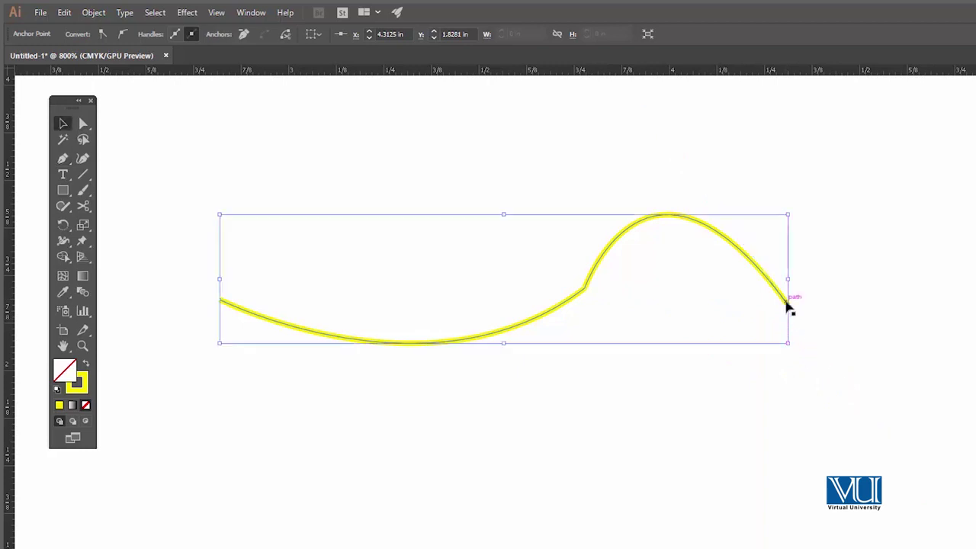
click(667, 222)
key(p)
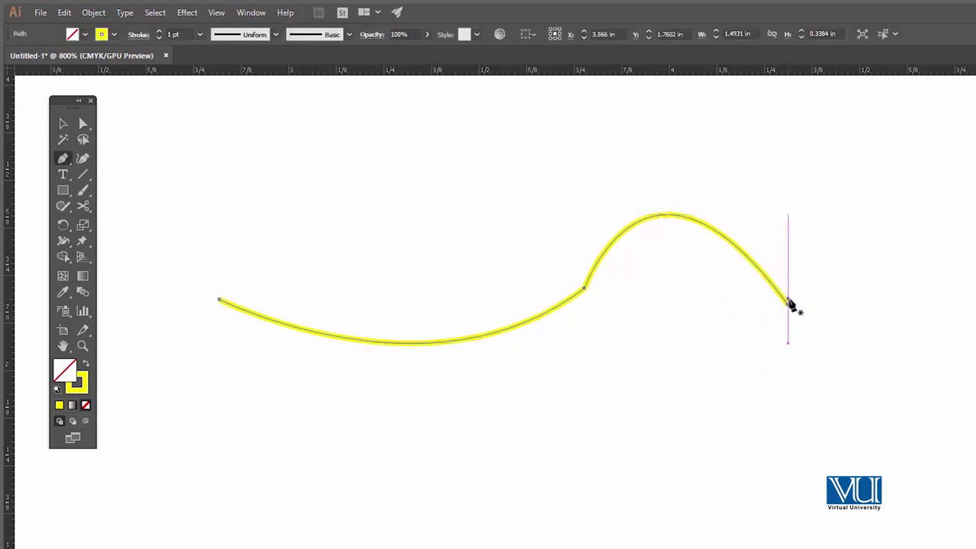
click(788, 307)
drag(649, 114, 677, 128)
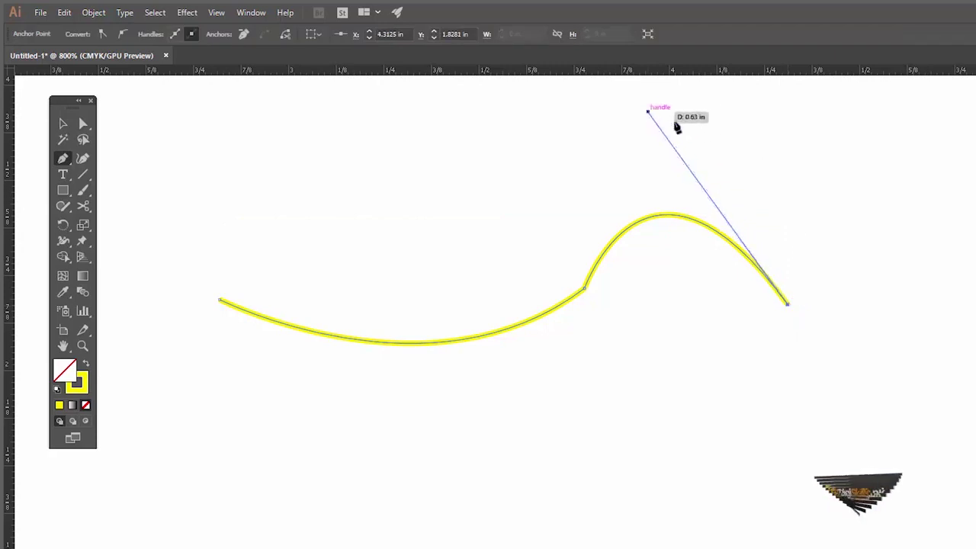
mouse_move(677, 128)
mouse_down()
mouse_move(790, 309)
mouse_move(587, 297)
mouse_move(396, 363)
mouse_up()
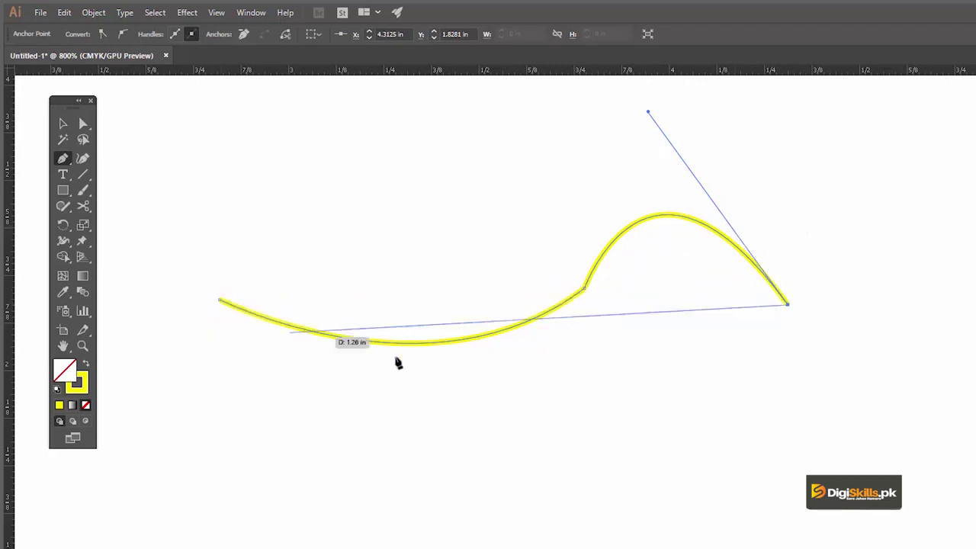
drag(396, 363, 789, 309)
drag(686, 166, 654, 140)
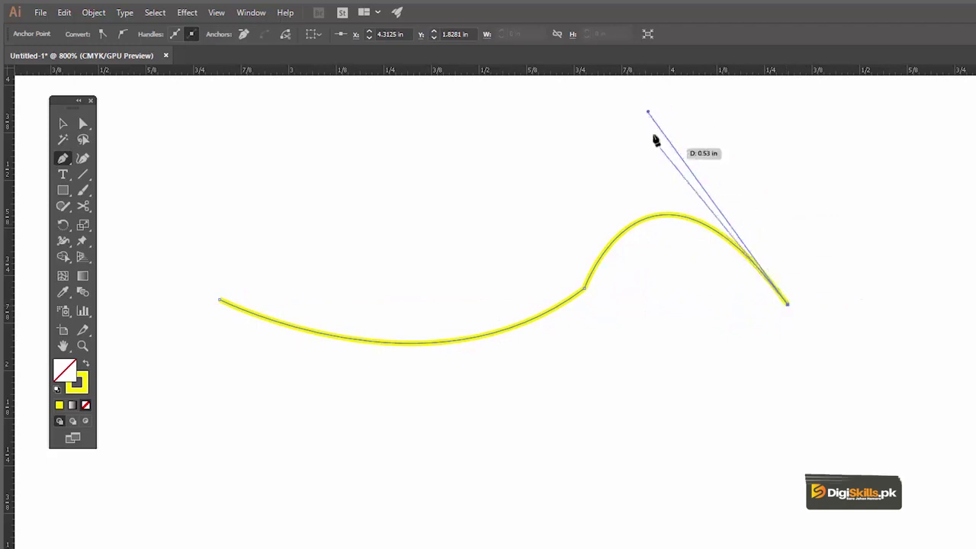
drag(654, 140, 648, 112)
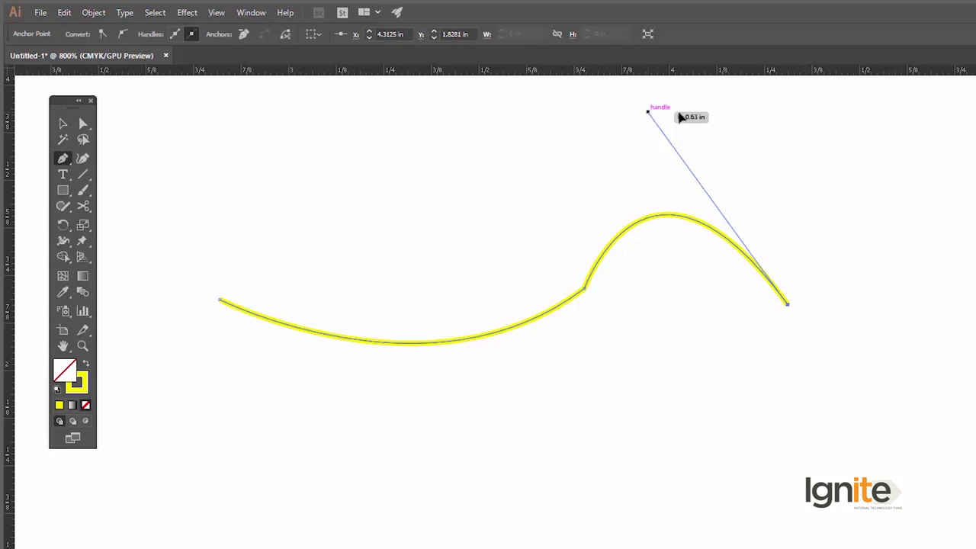
drag(679, 115, 784, 413)
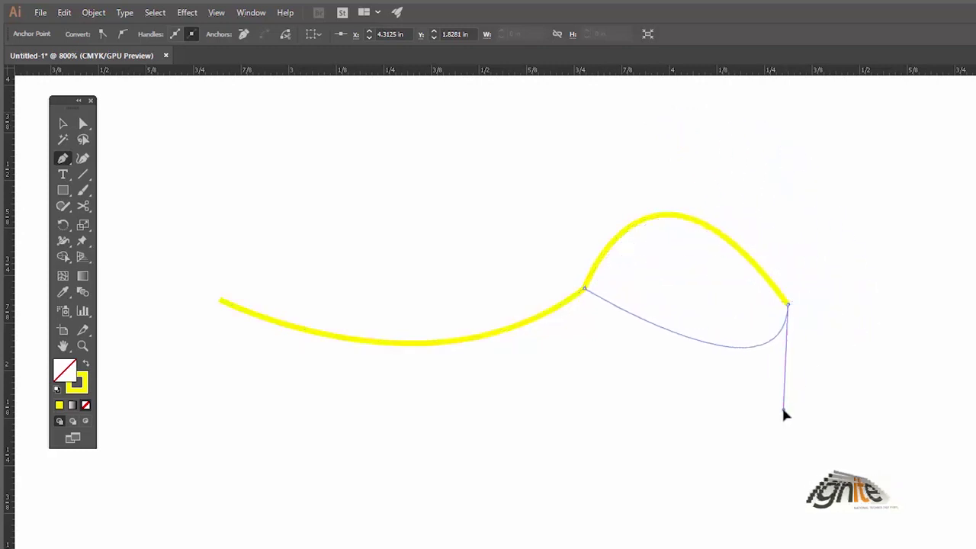
drag(784, 414, 683, 449)
mouse_move(719, 340)
mouse_down()
mouse_move(744, 241)
mouse_move(689, 151)
mouse_up()
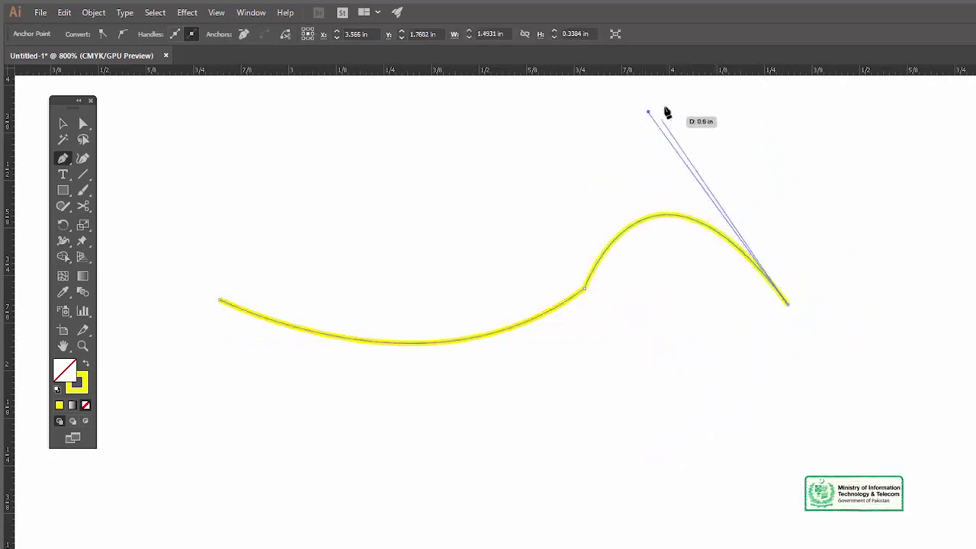
- Select the yellow curve and delete it
key(v)
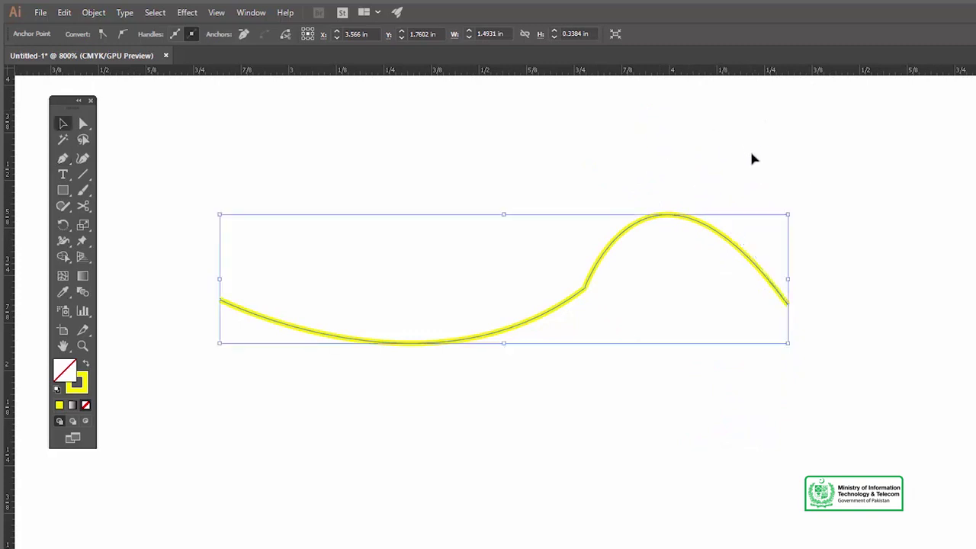
click(703, 159)
drag(757, 249, 755, 246)
click(696, 174)
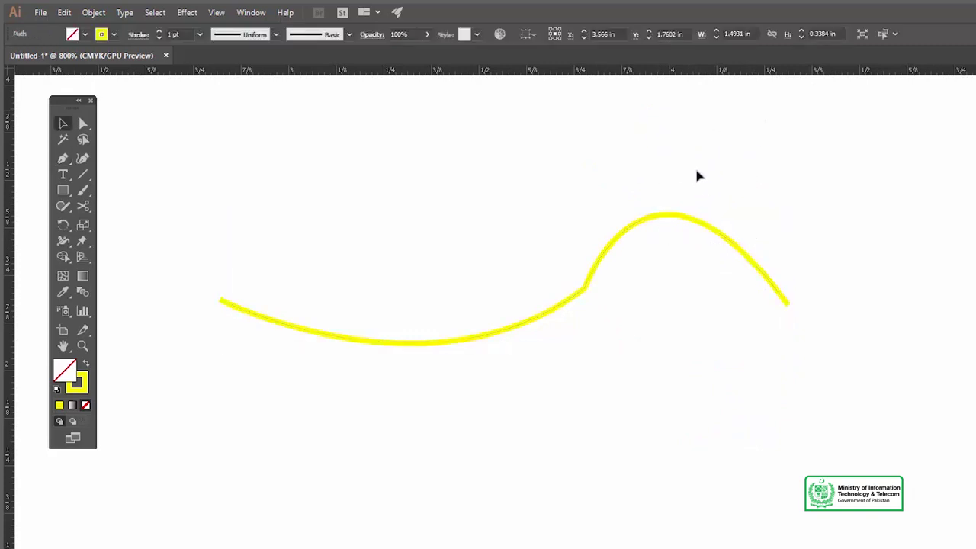
click(673, 220)
key(Delete)
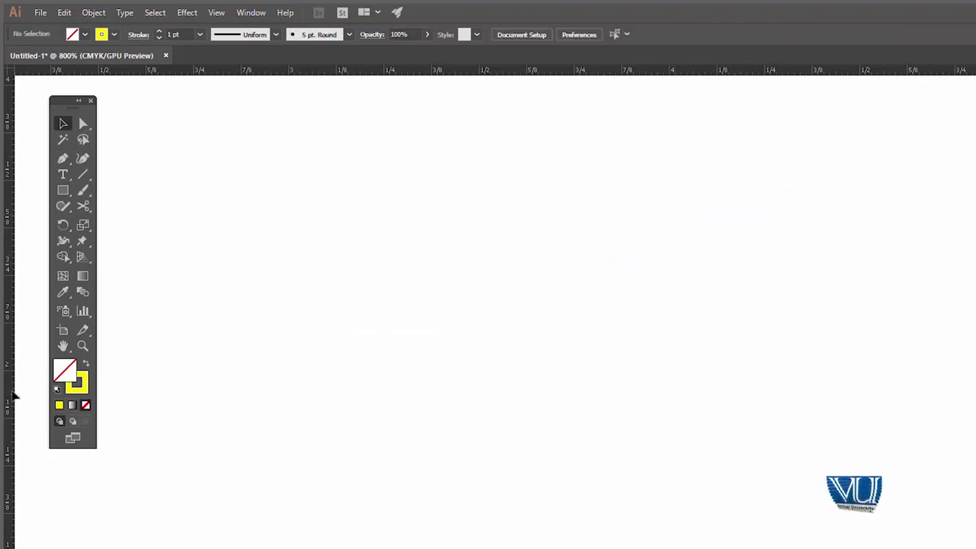
- Make the vertical centre line a guide and pen a closed half-tree outline ending on it
click(574, 368)
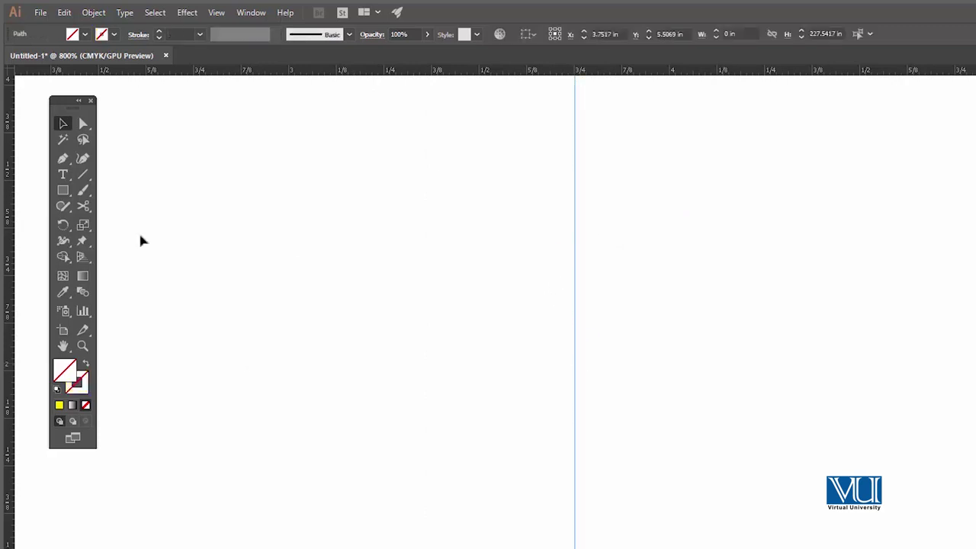
key(ctrl+5)
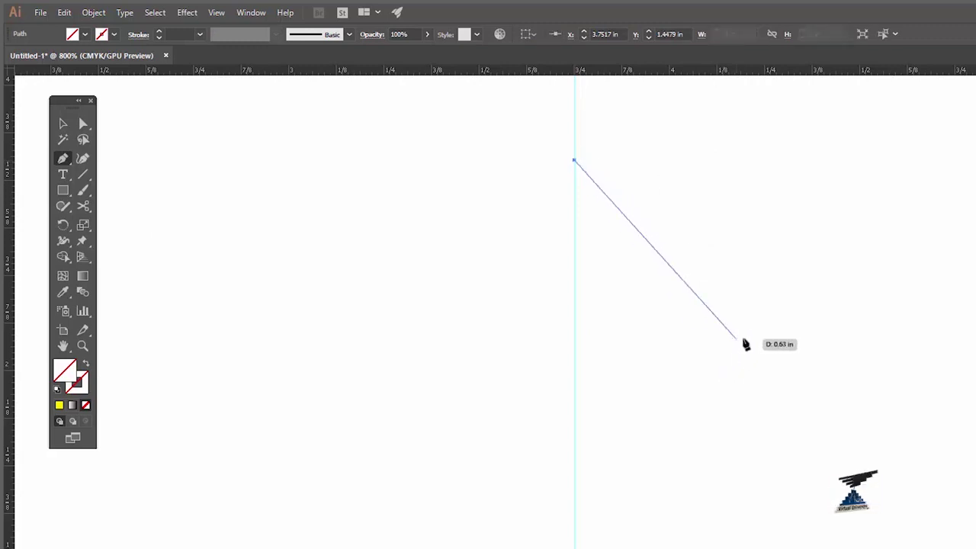
click(799, 386)
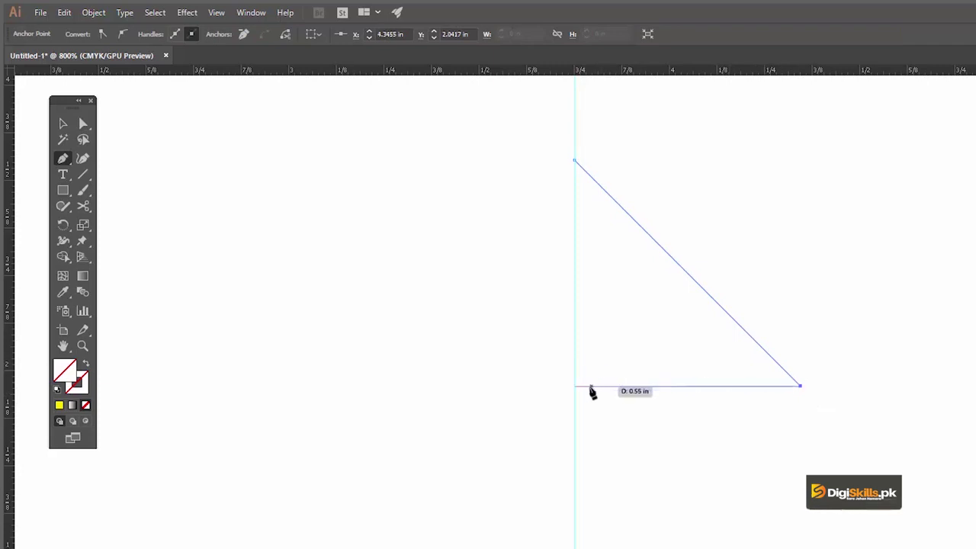
click(632, 434)
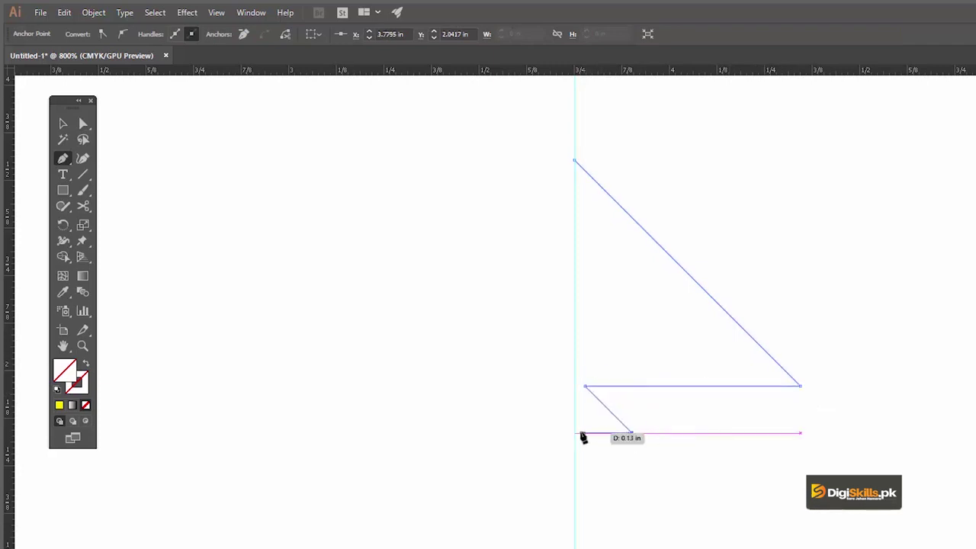
click(575, 433)
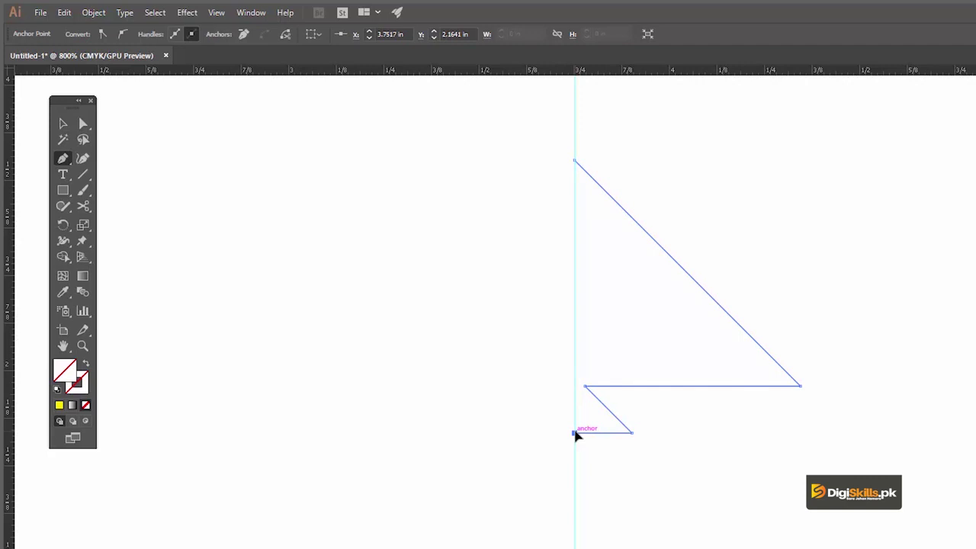
key(v)
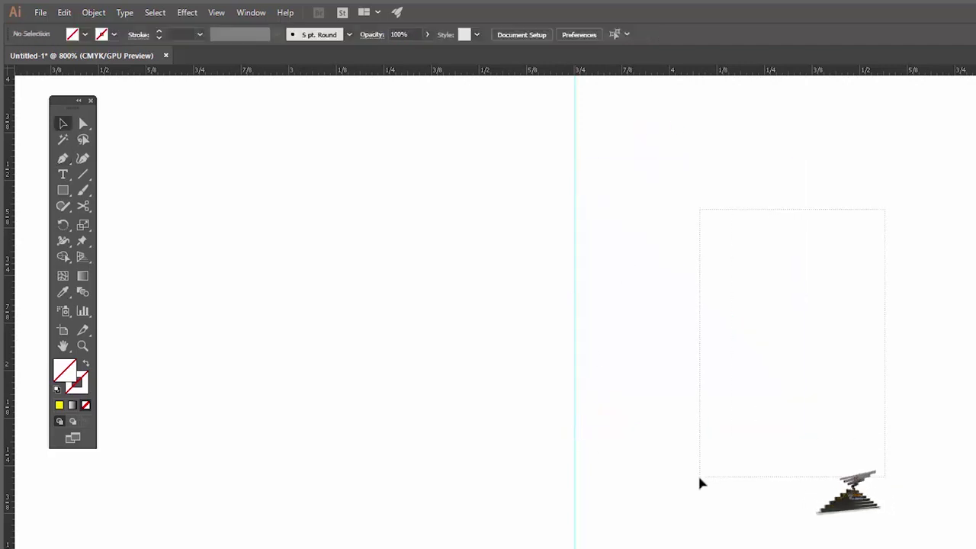
- Narrow the half-tree to about 0.44 in wide and give it a black stroke with no fill
drag(800, 296, 743, 294)
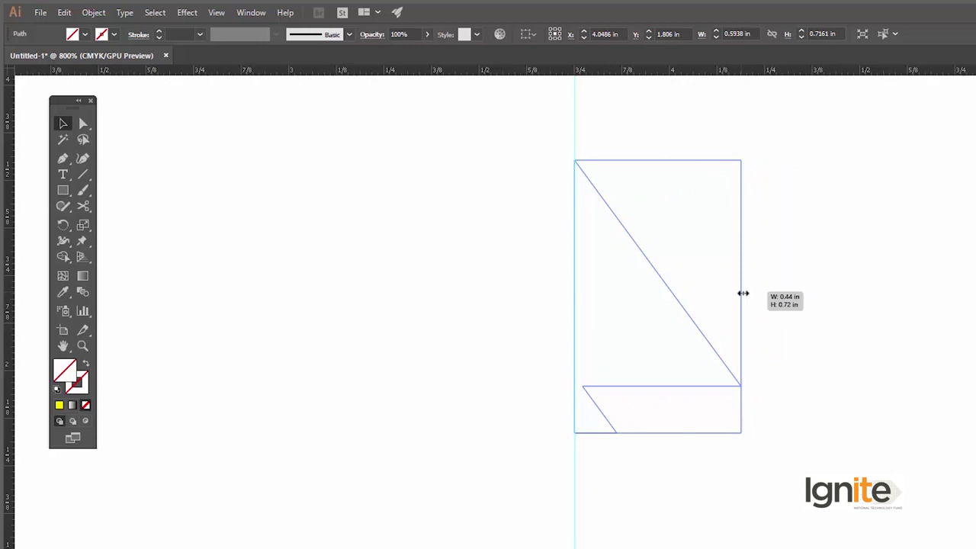
drag(743, 293, 741, 294)
key(d)
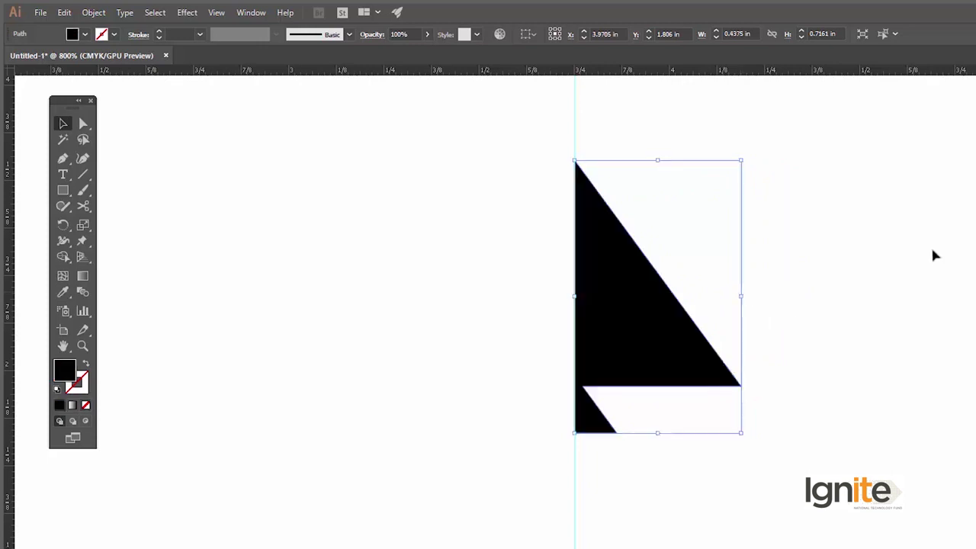
click(86, 366)
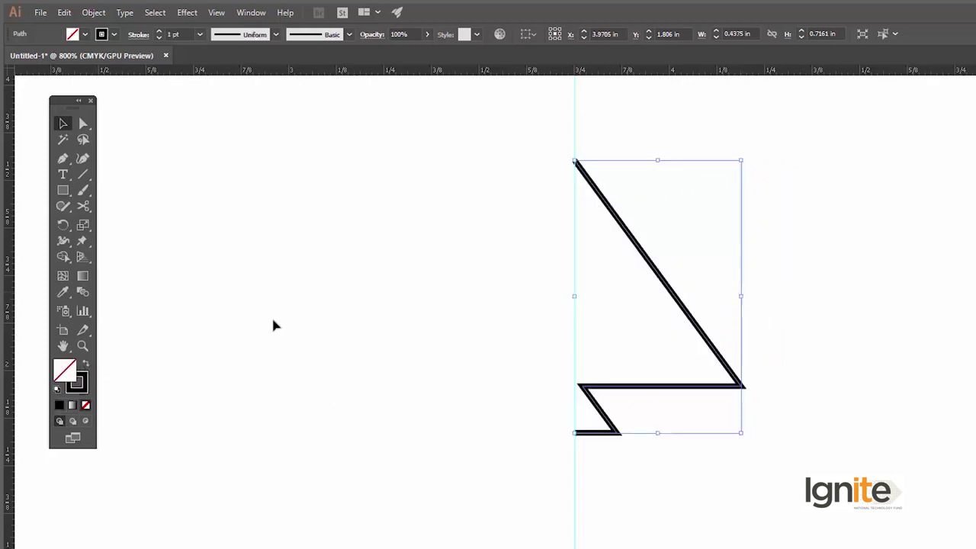
click(647, 286)
click(658, 279)
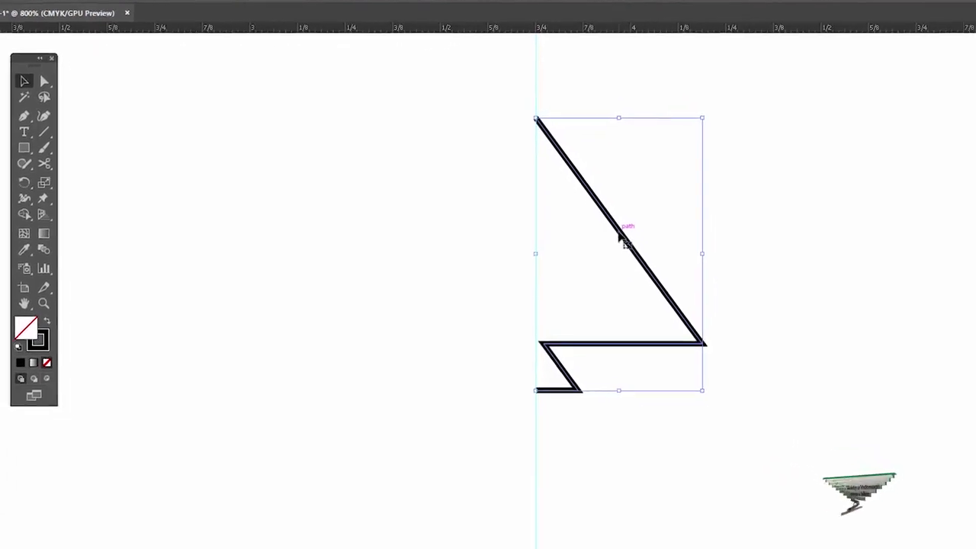
- Reflect a vertical copy of the half-tree outline and drag it left of the original
right_click(619, 239)
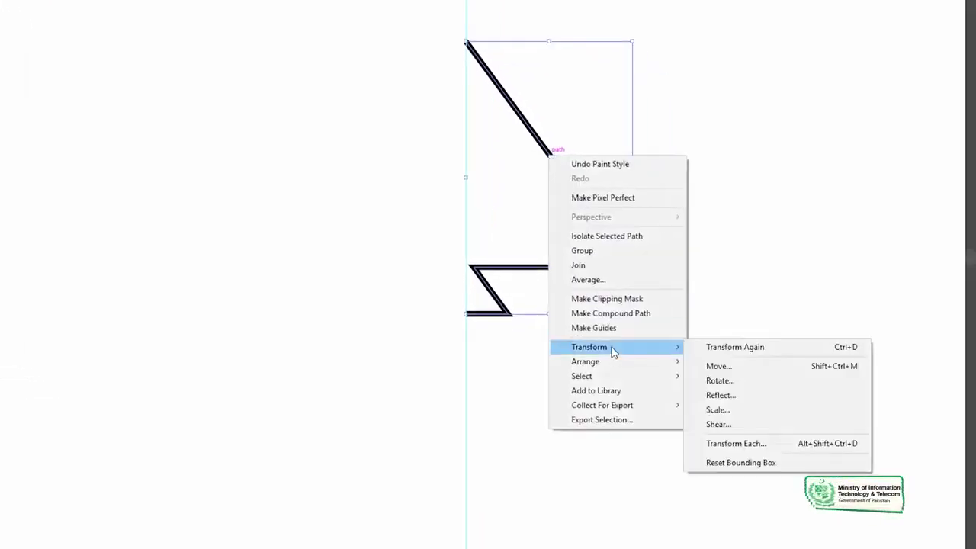
click(737, 402)
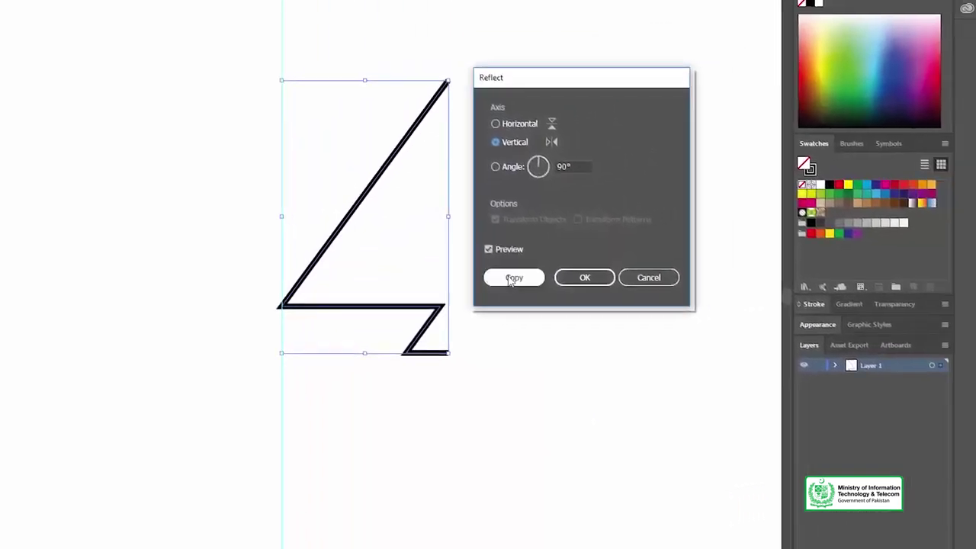
click(512, 278)
click(488, 186)
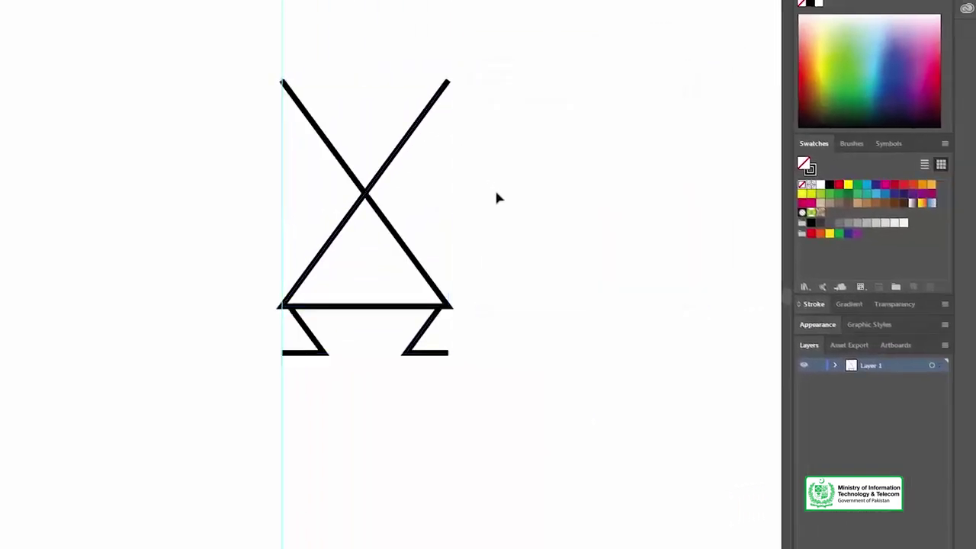
drag(655, 192, 427, 192)
drag(453, 106, 646, 139)
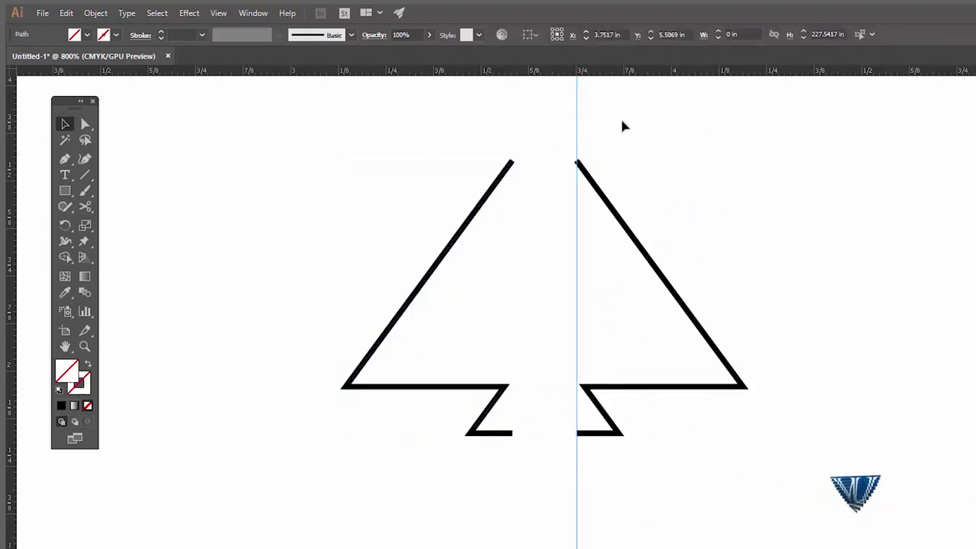
- Average the two top endpoints of the tree halves into a single peak point
key(Delete)
mouse_move(401, 144)
mouse_down()
mouse_move(610, 359)
mouse_move(551, 330)
mouse_up()
drag(630, 378, 611, 399)
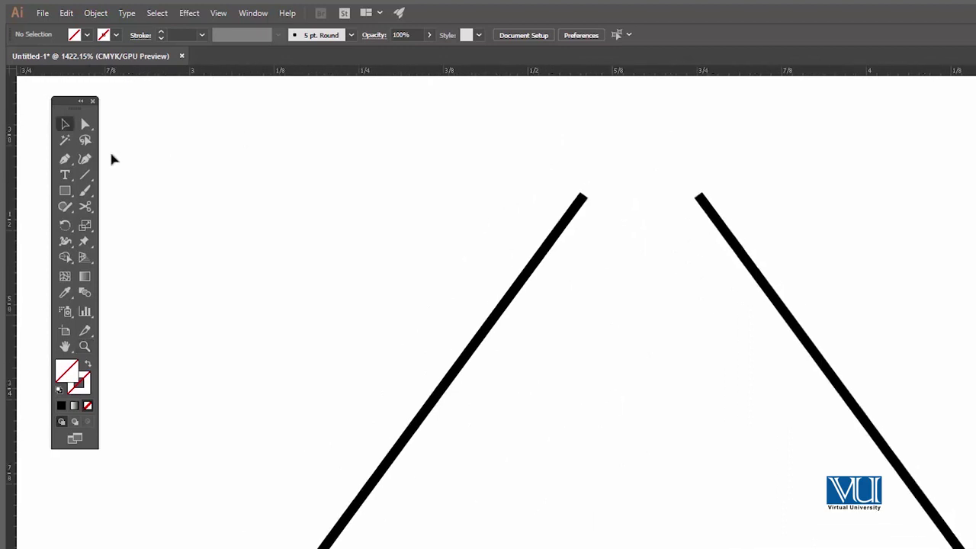
key(ctrl+a)
right_click(661, 169)
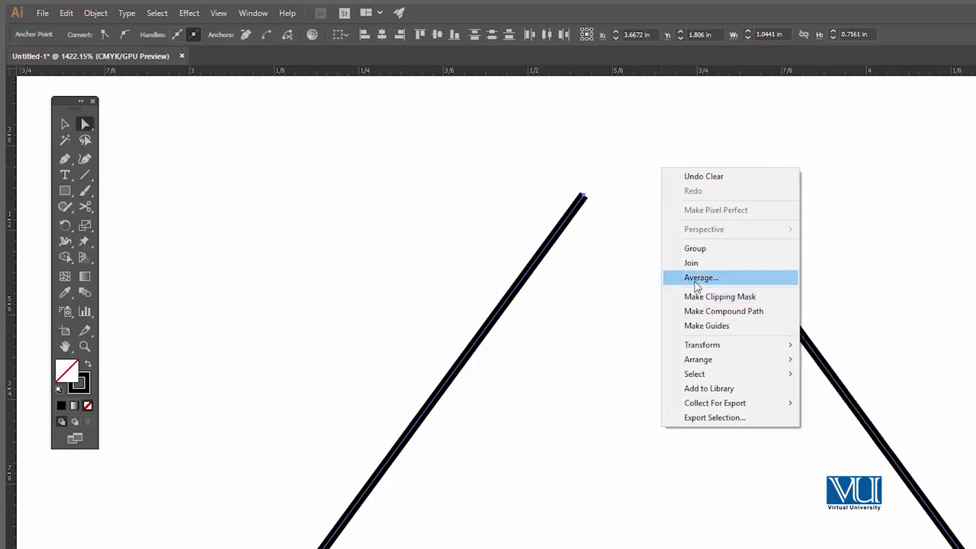
click(696, 279)
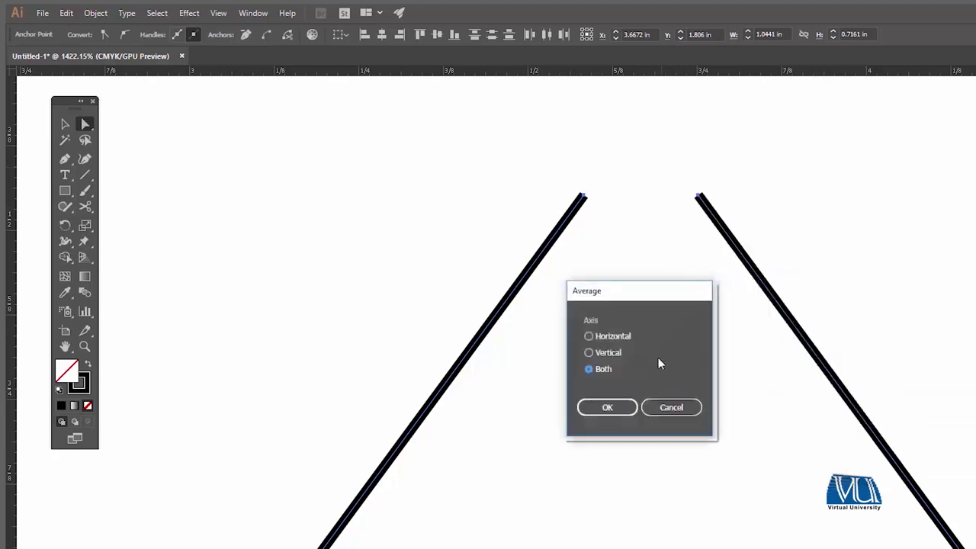
click(593, 406)
- Join the merged peak so both halves form one path, then bring the trunk base into view
right_click(622, 196)
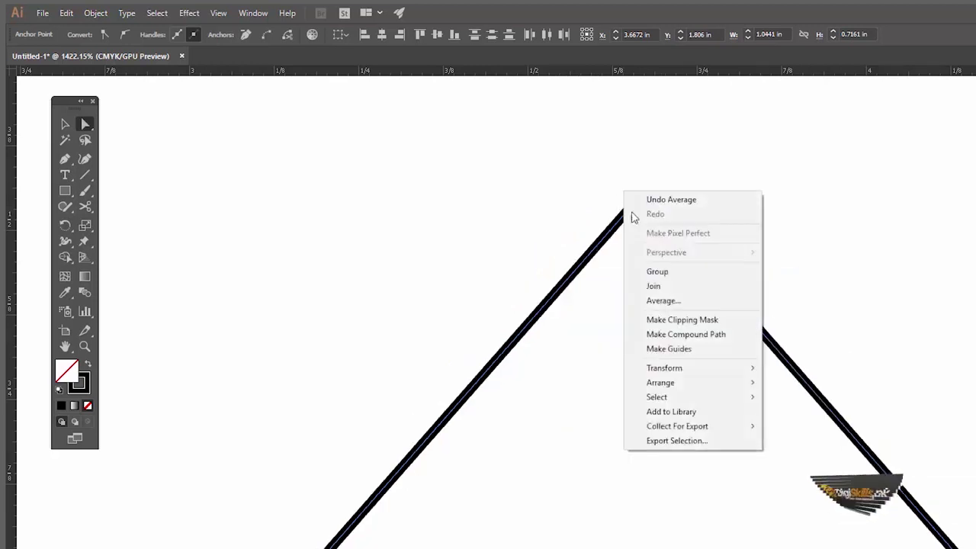
click(671, 284)
click(603, 179)
key(v)
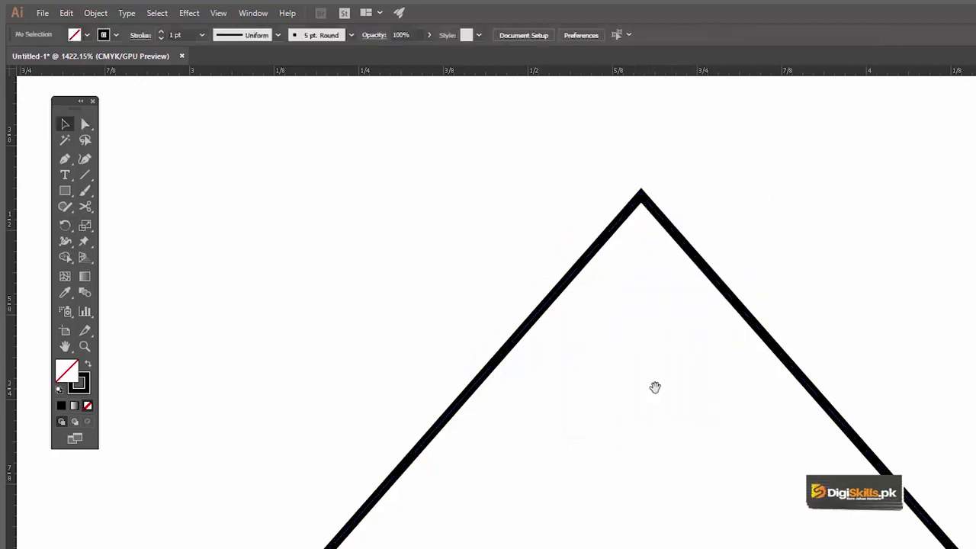
drag(653, 387, 501, 155)
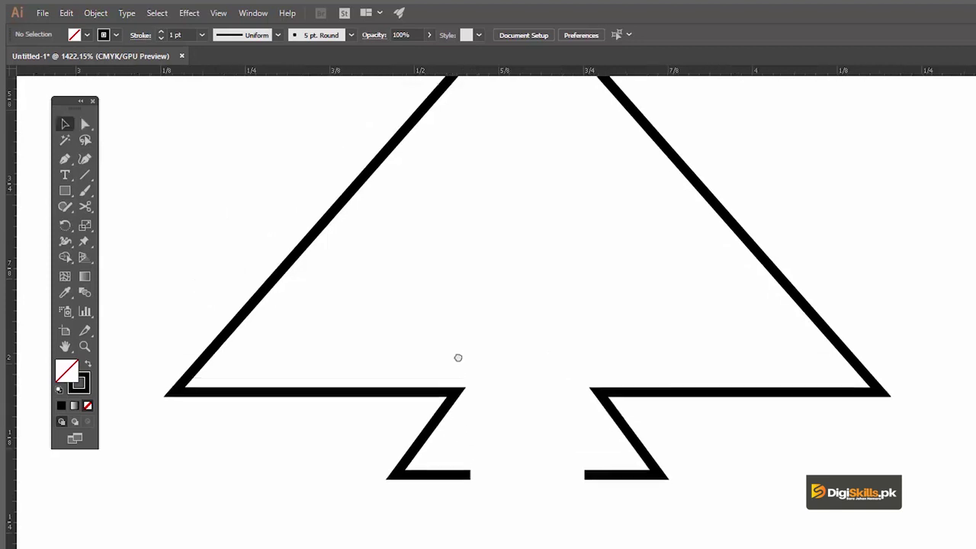
scroll(457, 355, up, 3)
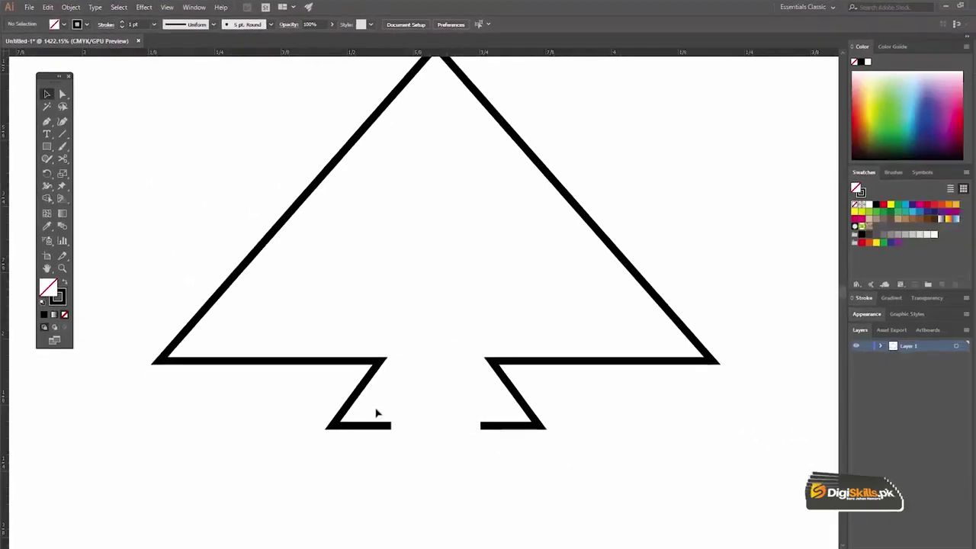
drag(373, 408, 501, 462)
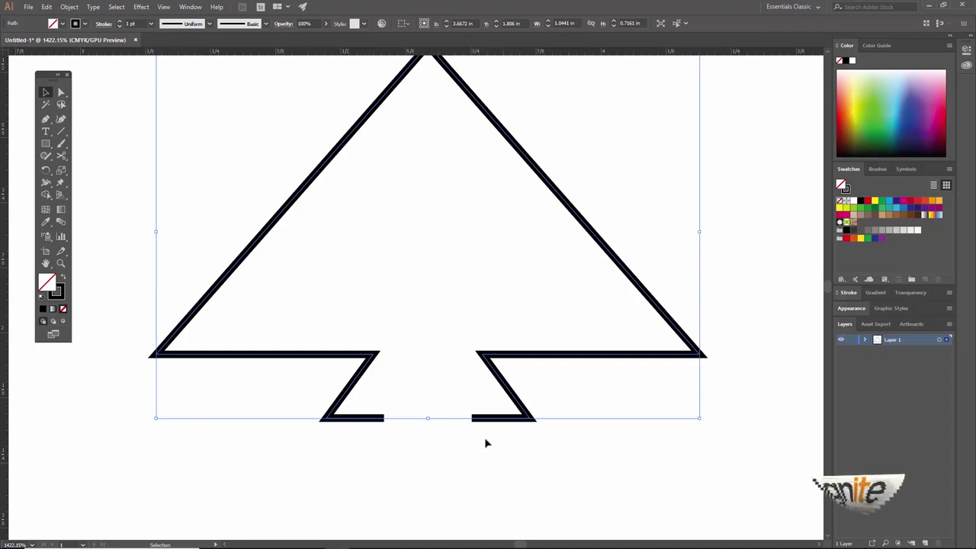
click(176, 200)
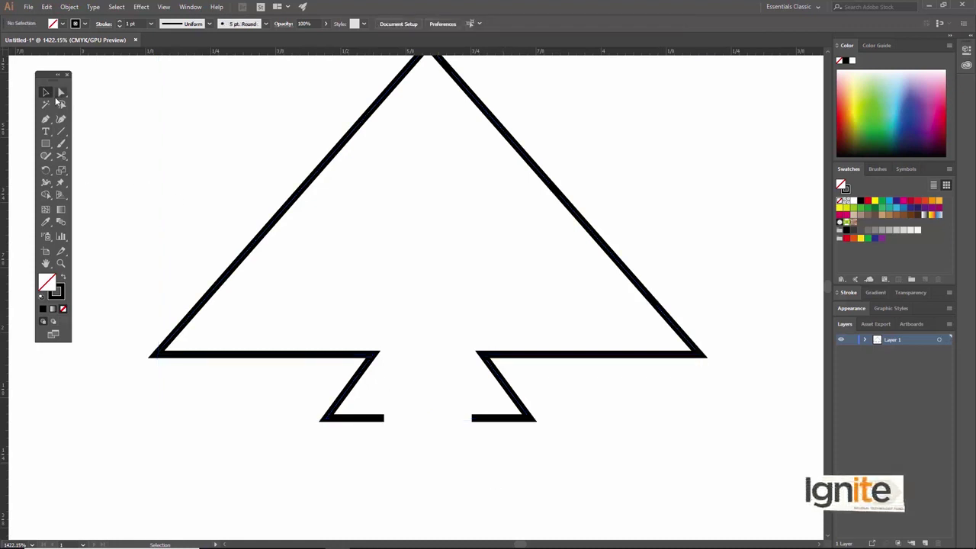
- Average the two open bottom endpoints of the trunk together
mouse_move(458, 448)
mouse_down()
mouse_move(506, 466)
mouse_move(469, 448)
mouse_up()
right_click(439, 412)
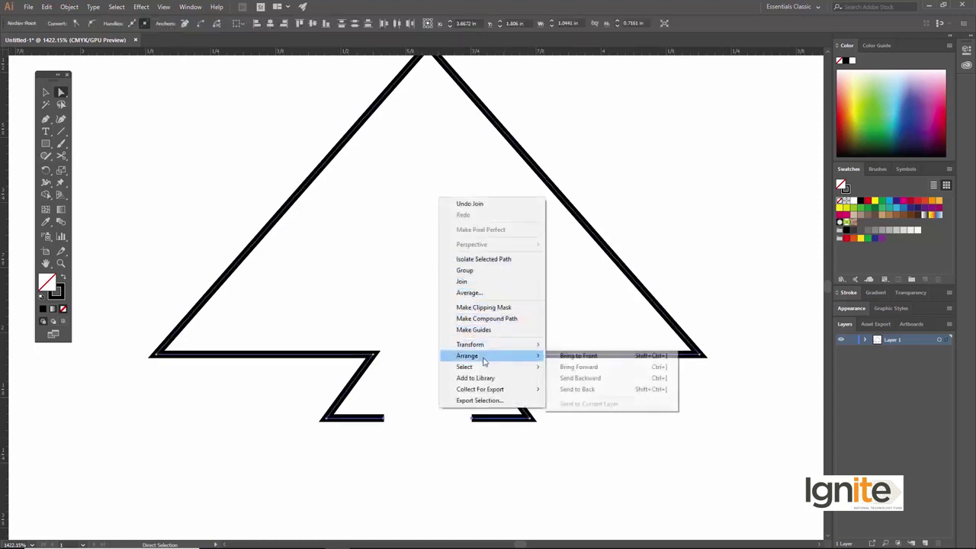
click(471, 297)
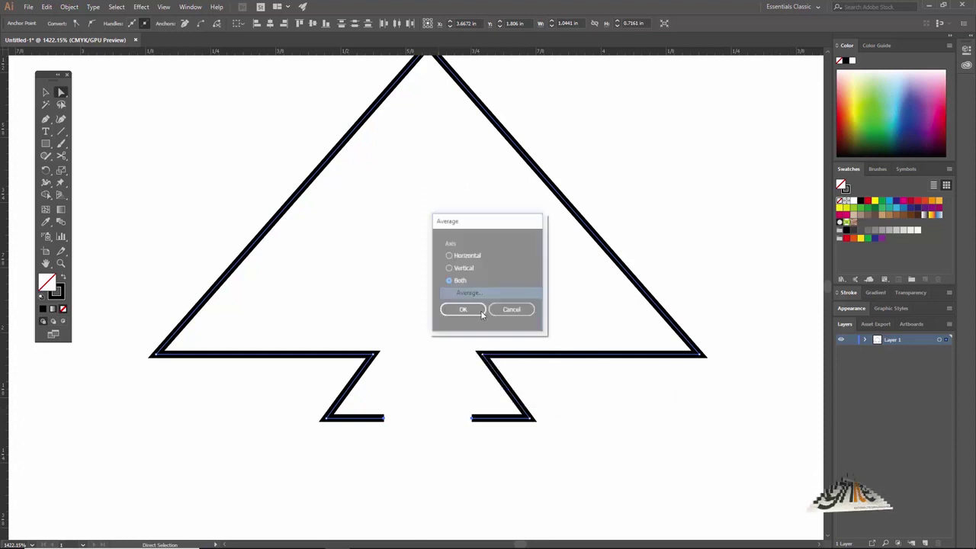
click(457, 310)
- Join the bottom ends into one closed tree shape and zoom back out
right_click(431, 383)
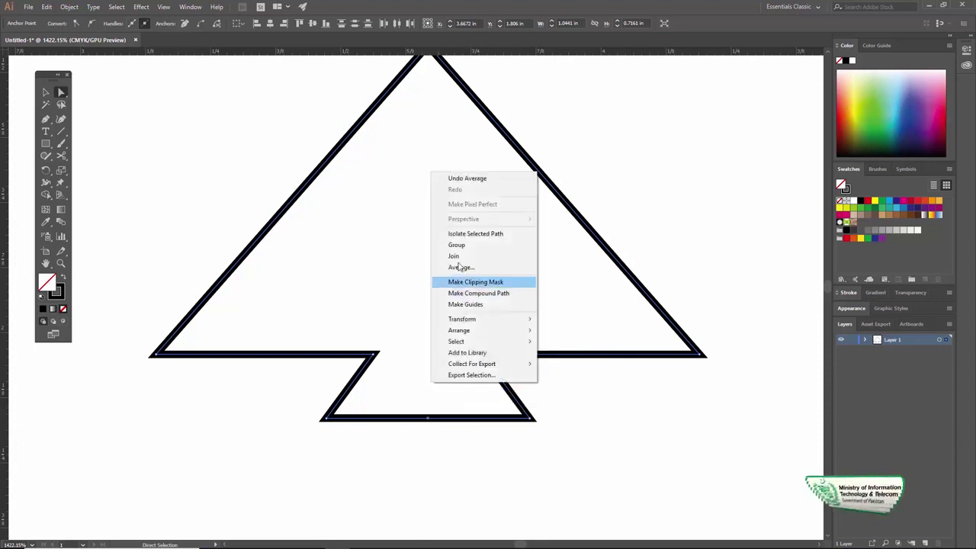
click(498, 254)
key(v)
click(549, 301)
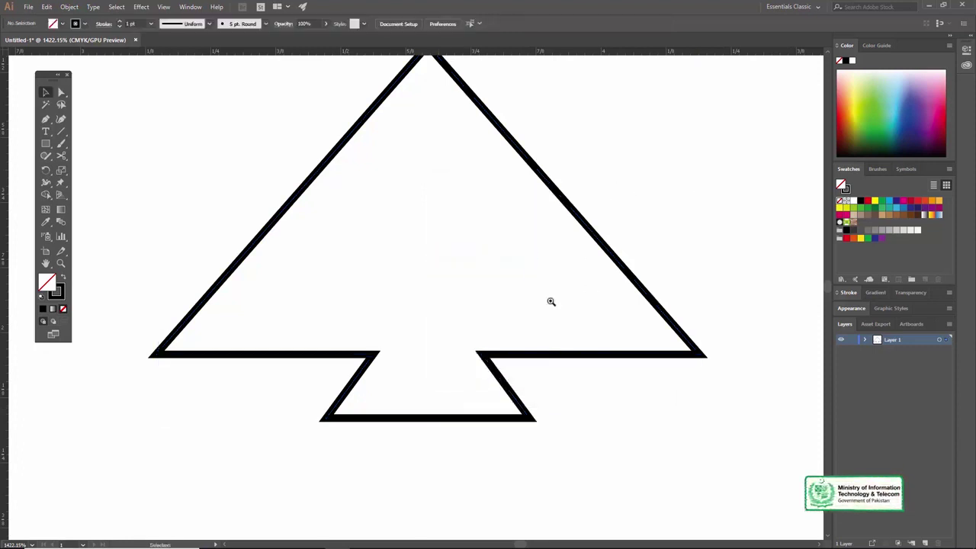
key(z)
alt+click(470, 301)
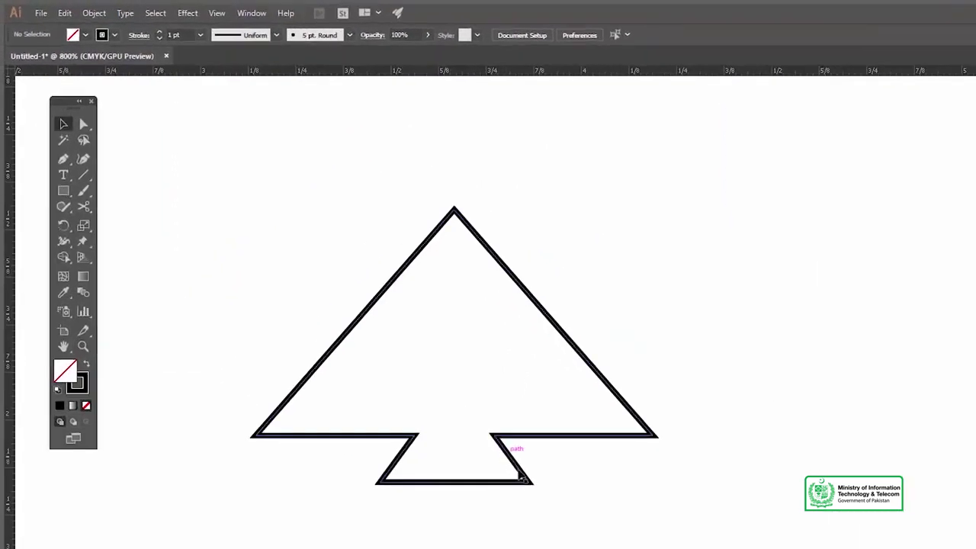
- Stretch the tree shape downward and narrow it to about 1.02 in by 0.91 in
drag(503, 460, 579, 470)
click(576, 447)
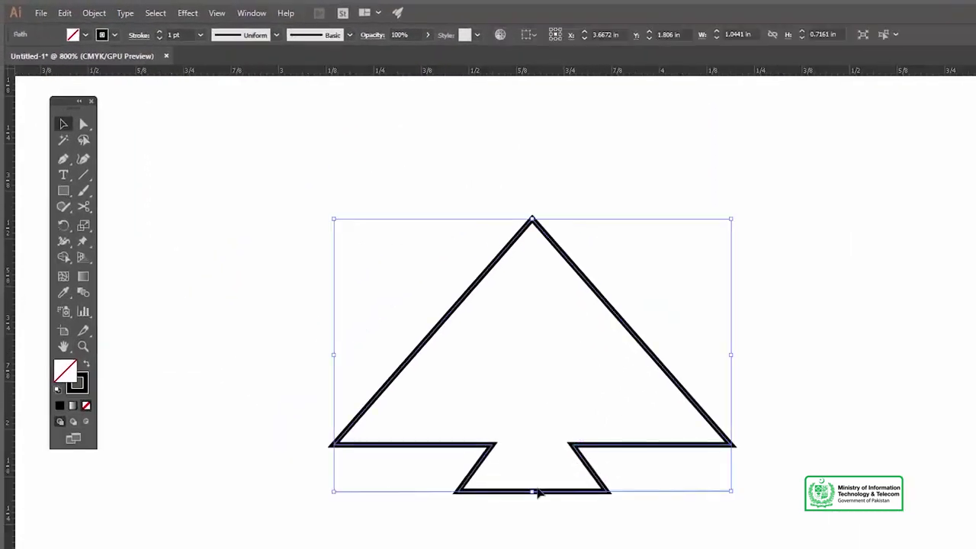
drag(531, 491, 534, 543)
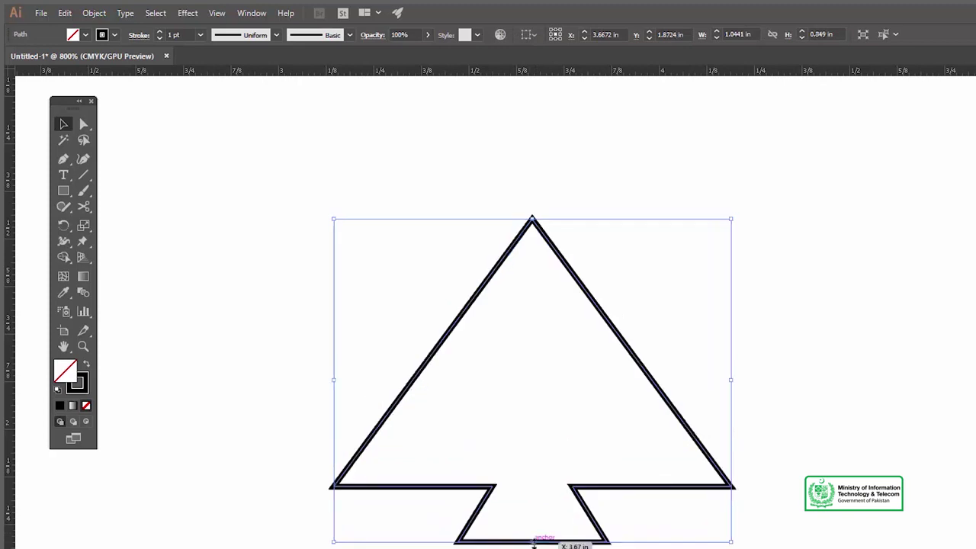
drag(731, 379, 708, 382)
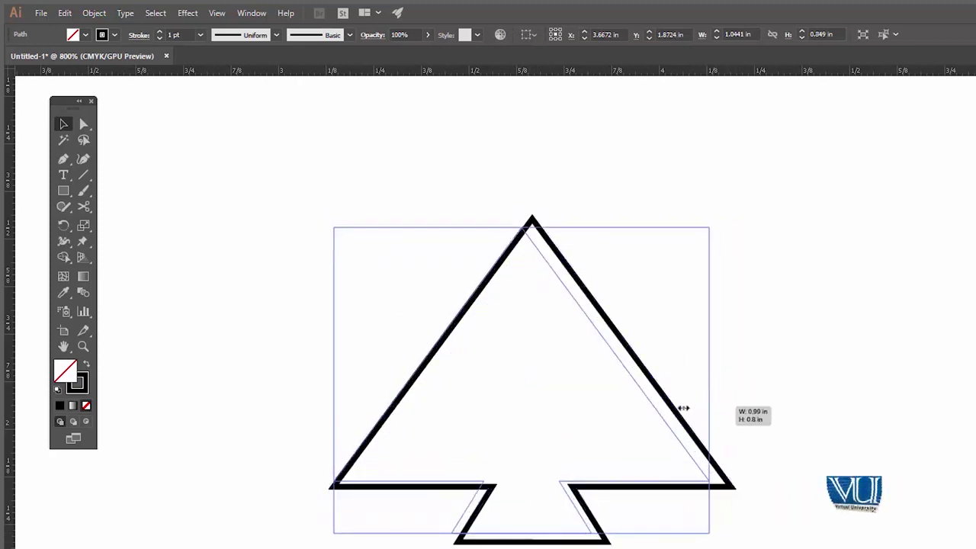
mouse_move(708, 382)
mouse_down()
mouse_move(710, 396)
mouse_move(668, 353)
mouse_up()
click(729, 394)
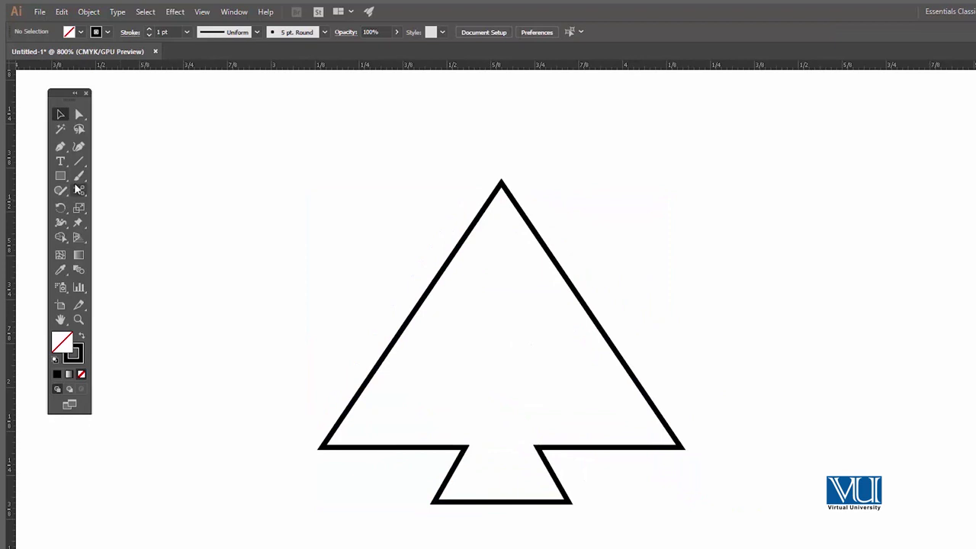
- Draw a small three-point triangle inside the trunk notch and bring it to the front
click(501, 426)
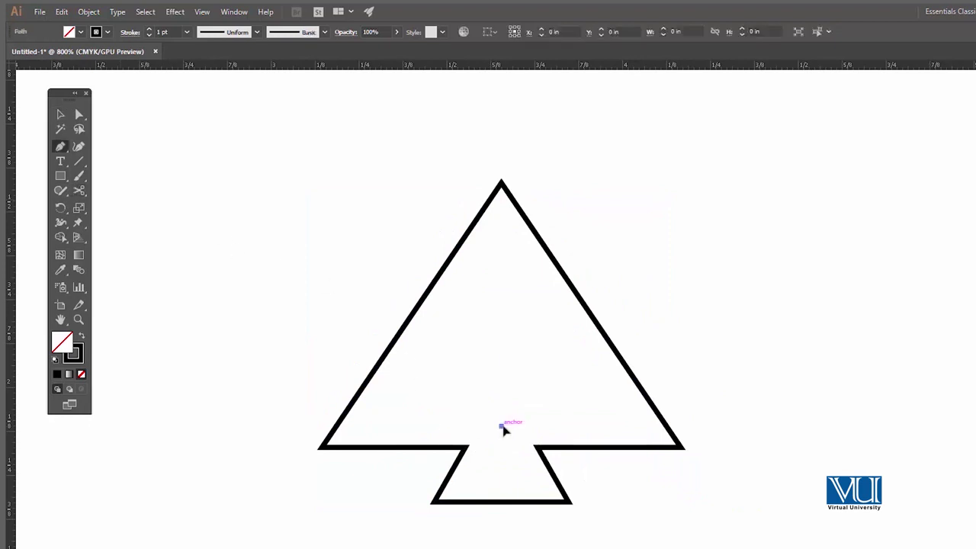
click(533, 484)
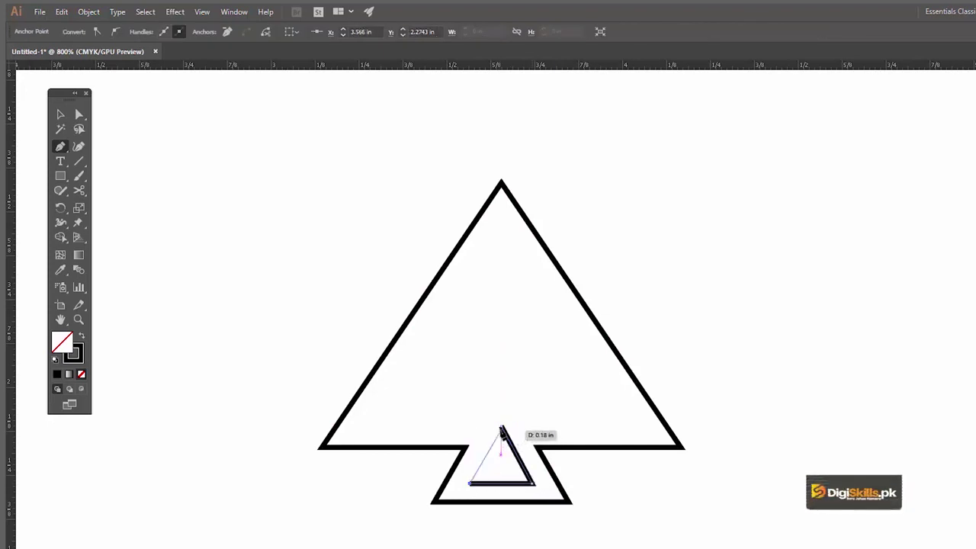
click(686, 316)
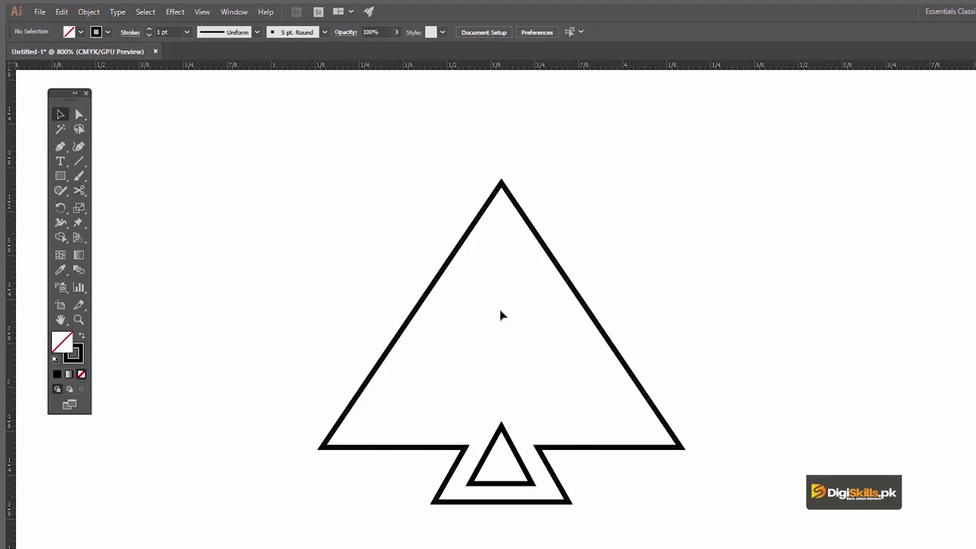
click(507, 442)
right_click(507, 441)
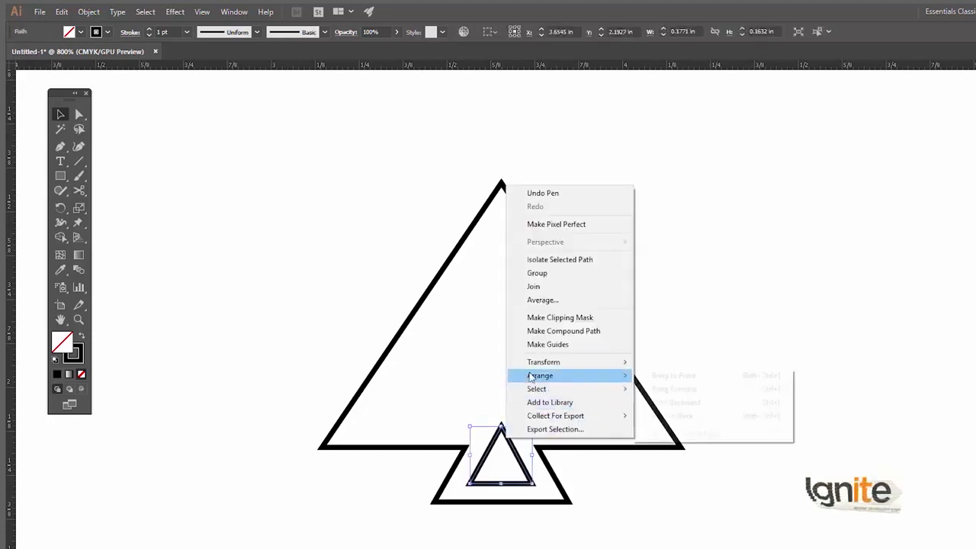
click(662, 375)
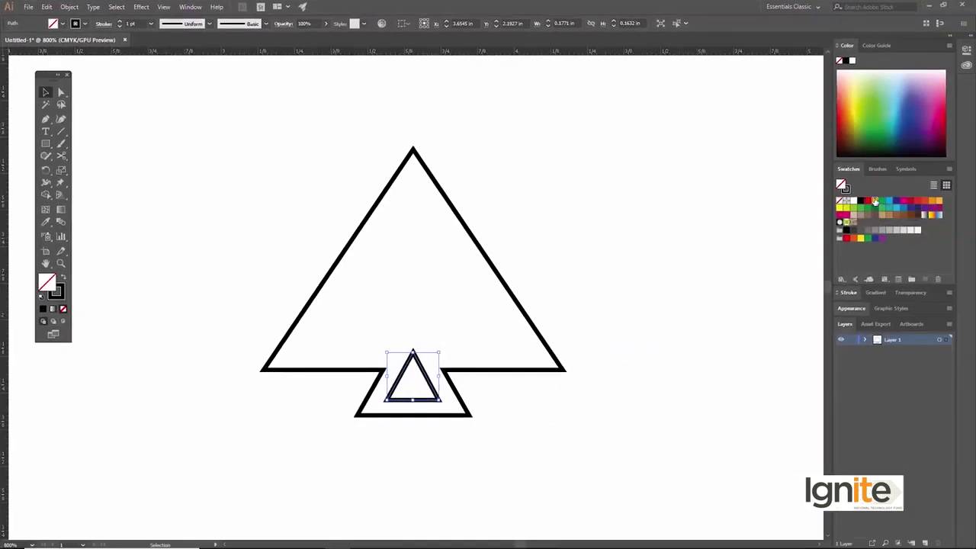
- Remove the small triangle's outline so only its yellow fill remains
click(58, 295)
click(64, 308)
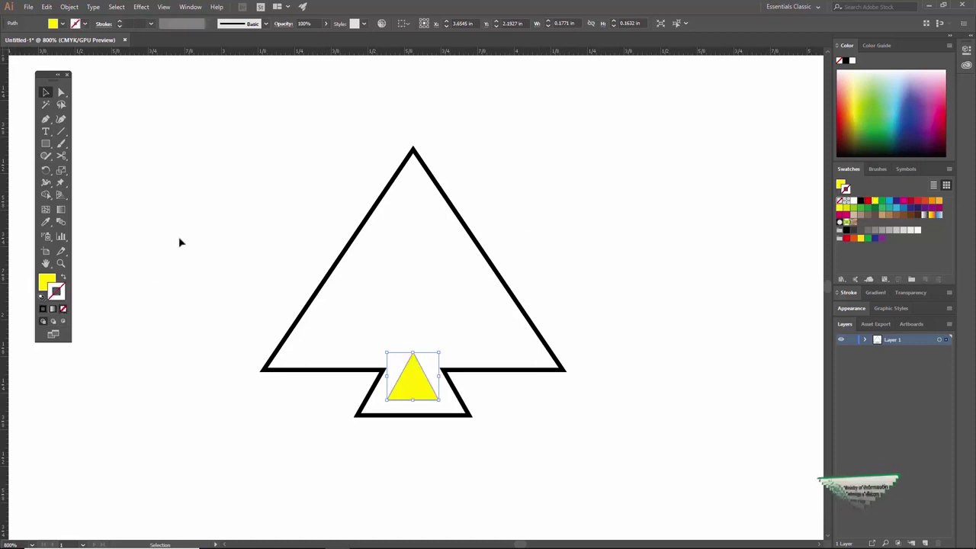
click(179, 238)
- Give the tree shape a navy blue fill with no outline, then zoom to view the artwork
click(464, 220)
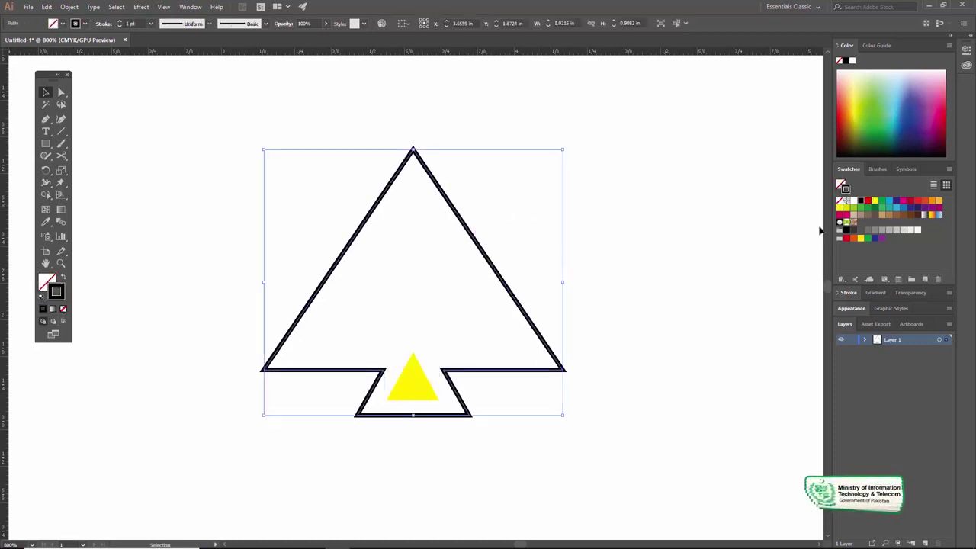
click(895, 204)
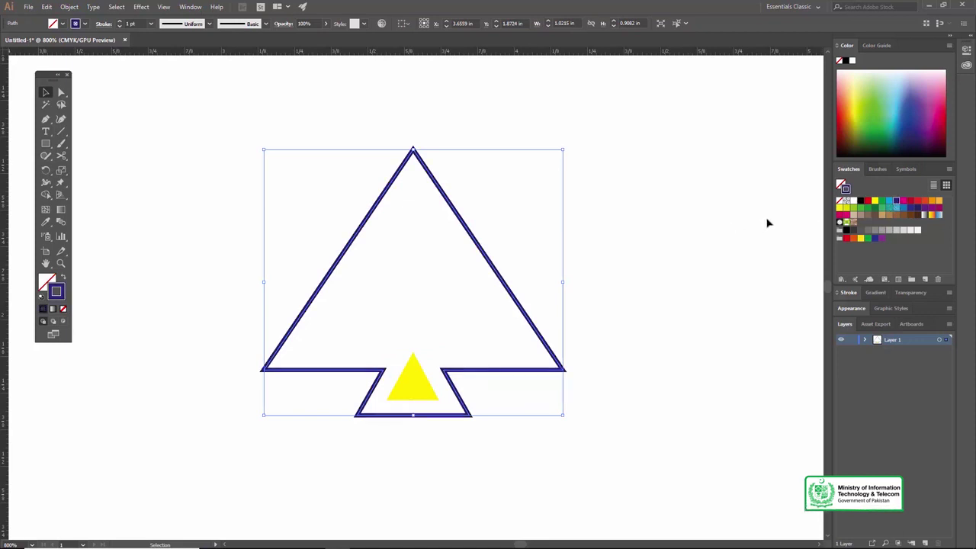
click(63, 279)
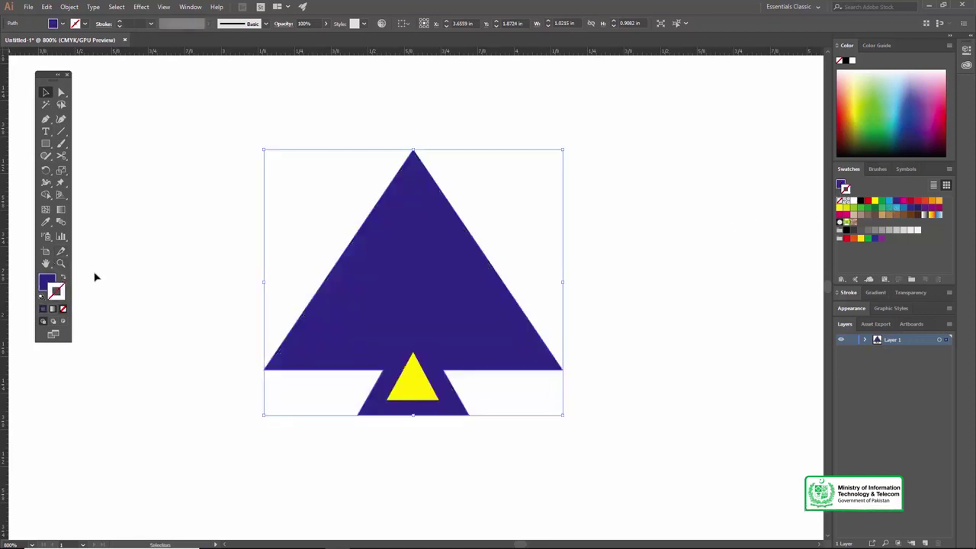
click(139, 246)
key(z)
alt+click(407, 321)
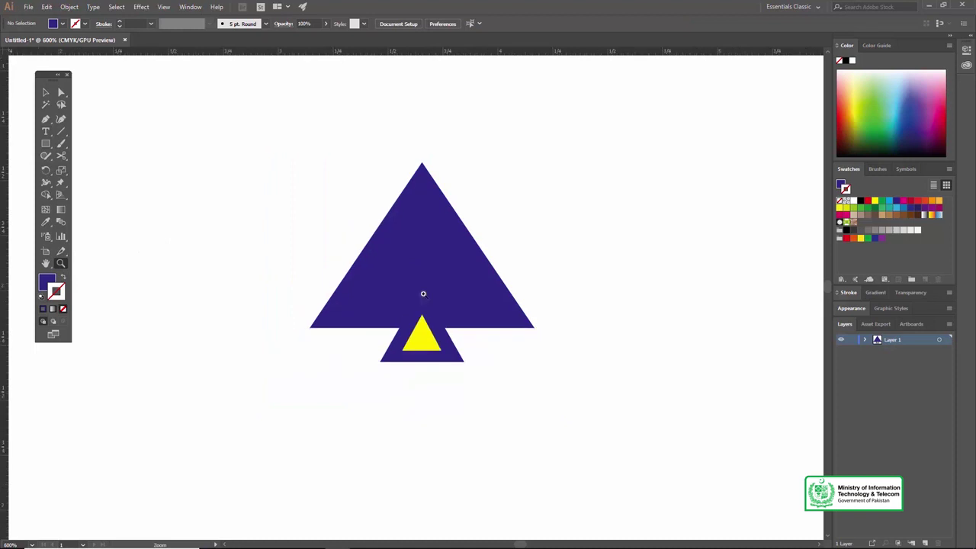
alt+click(423, 292)
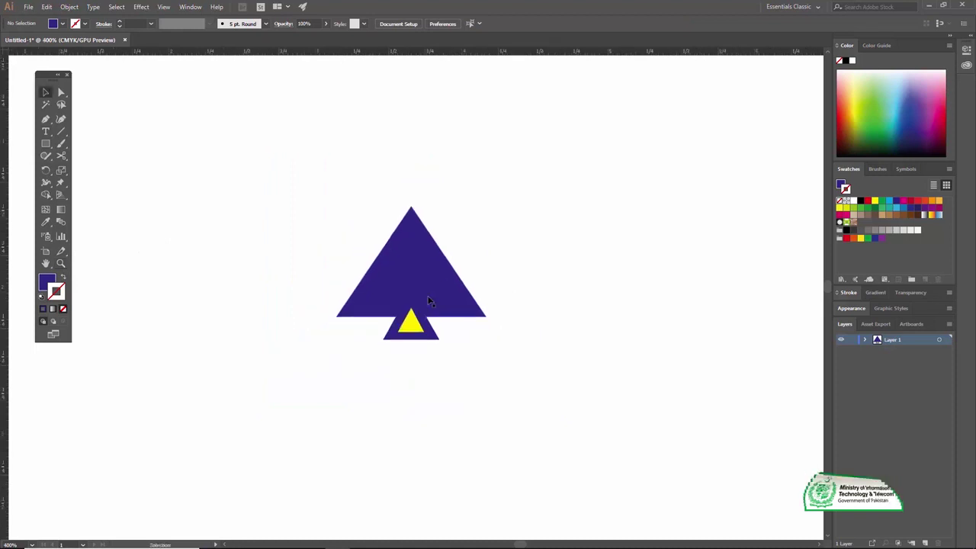
click(427, 289)
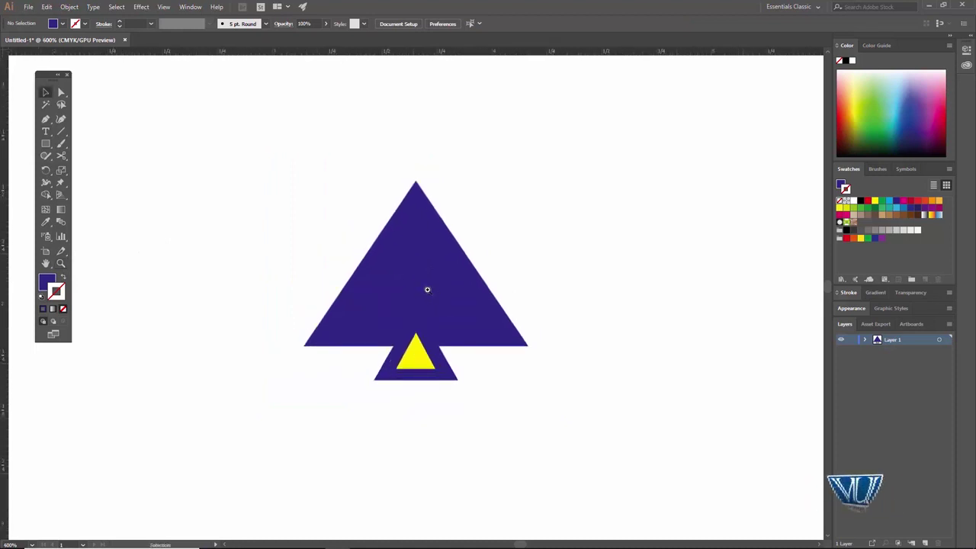